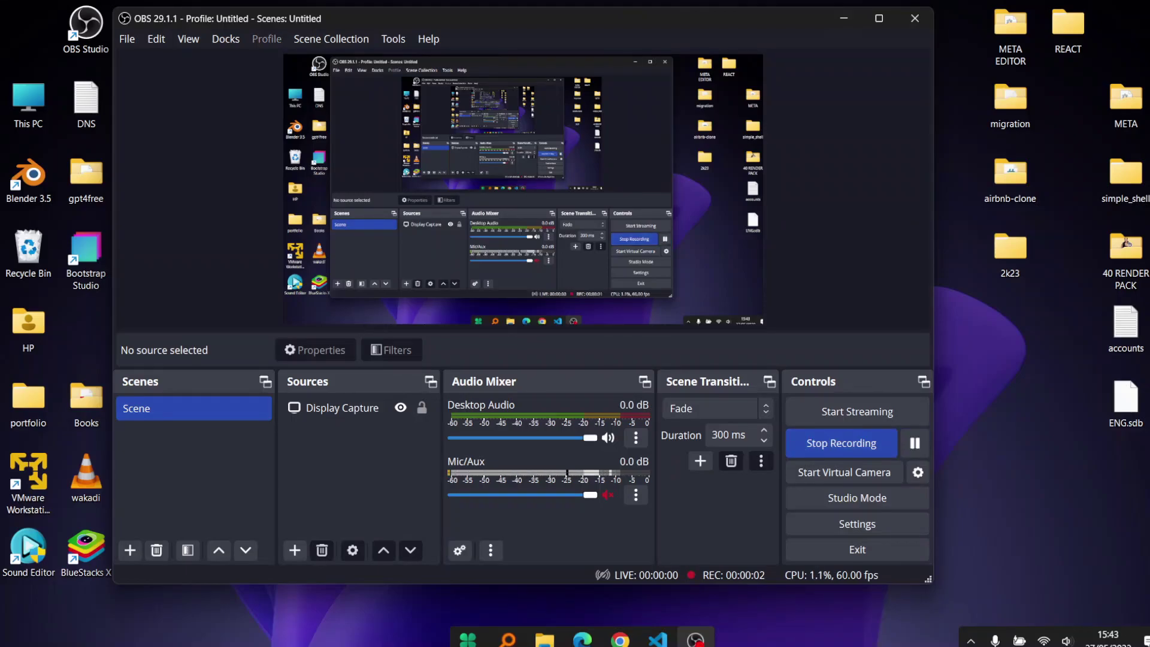
Step: Clear the desktop and launch the ModInjector 2023 application from the V_1_0_0 folder inside ModInjector 2023 v1.0.0
{"action": "left_click", "coordinate": [844, 18]}
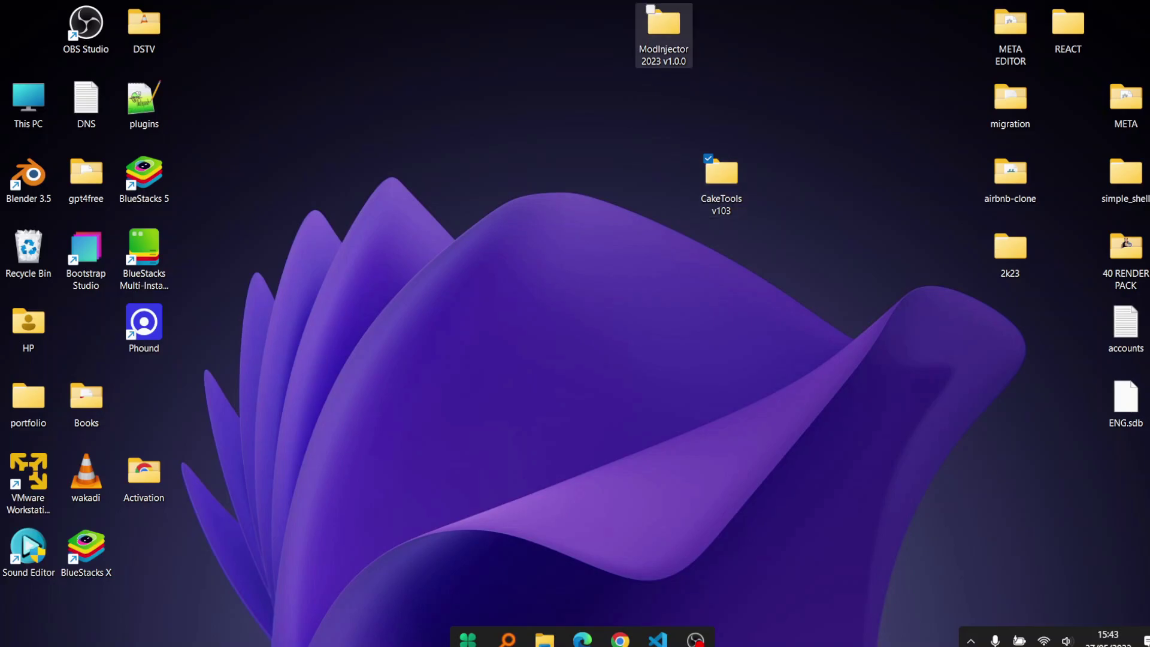
{"action": "double_click", "coordinate": [663, 30]}
{"action": "double_click", "coordinate": [280, 244]}
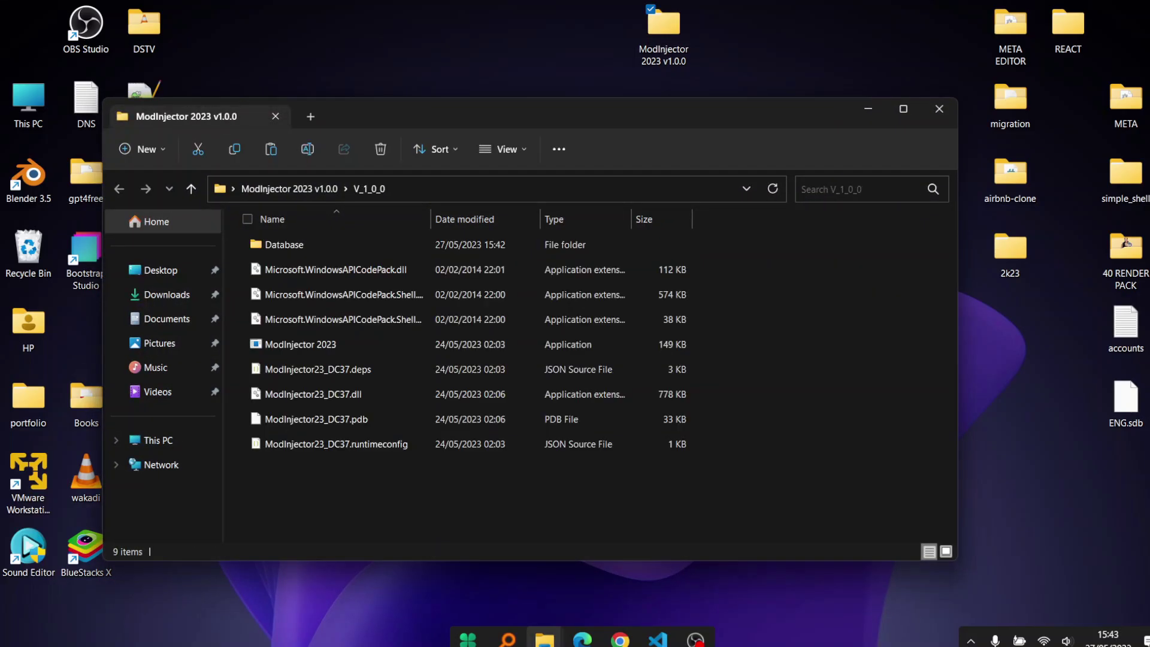
{"action": "left_click", "coordinate": [299, 344]}
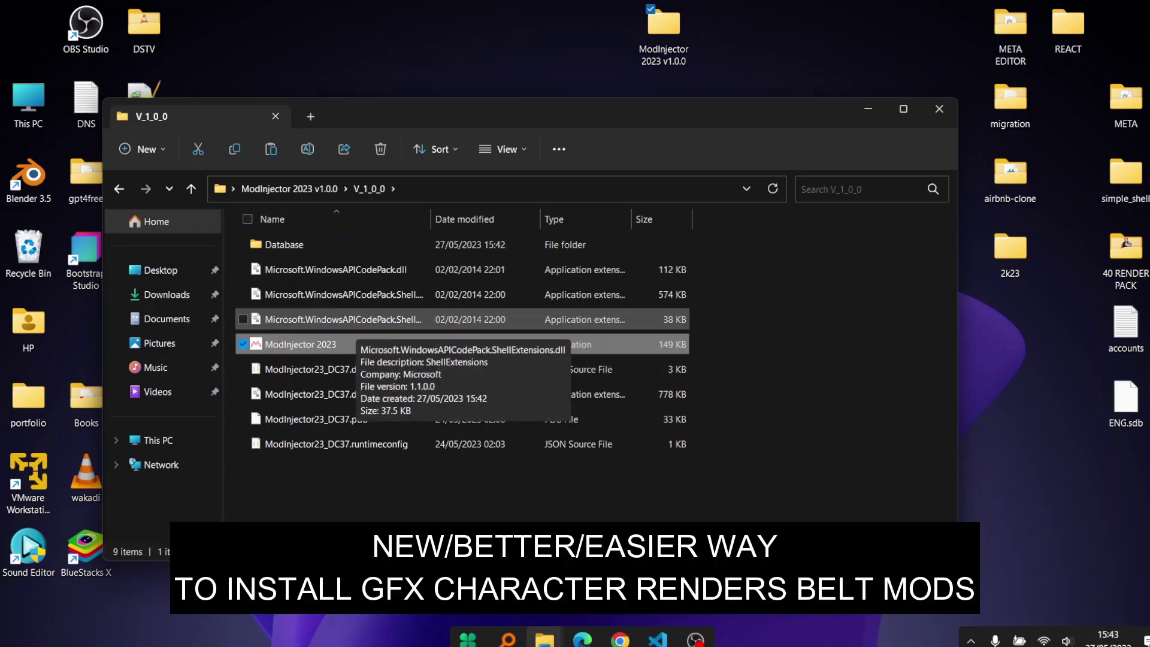
{"action": "key", "text": "Return"}
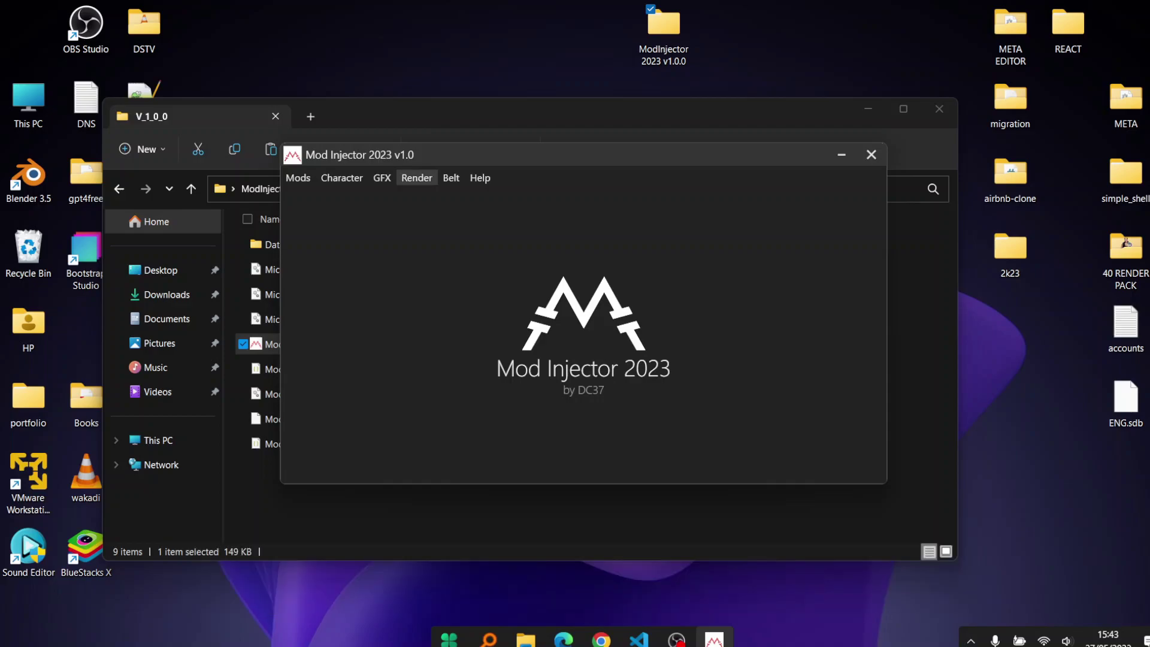
{"action": "left_click_drag", "start_coordinate": [429, 153], "coordinate": [545, 210]}
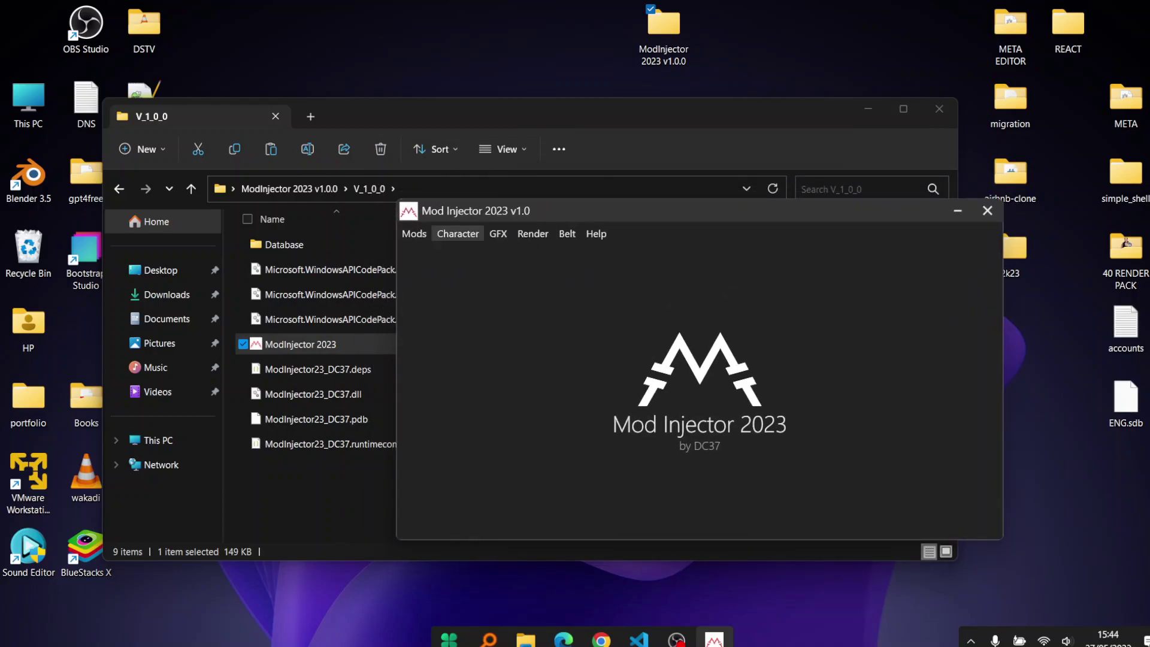
{"action": "left_click_drag", "start_coordinate": [457, 212], "coordinate": [539, 210]}
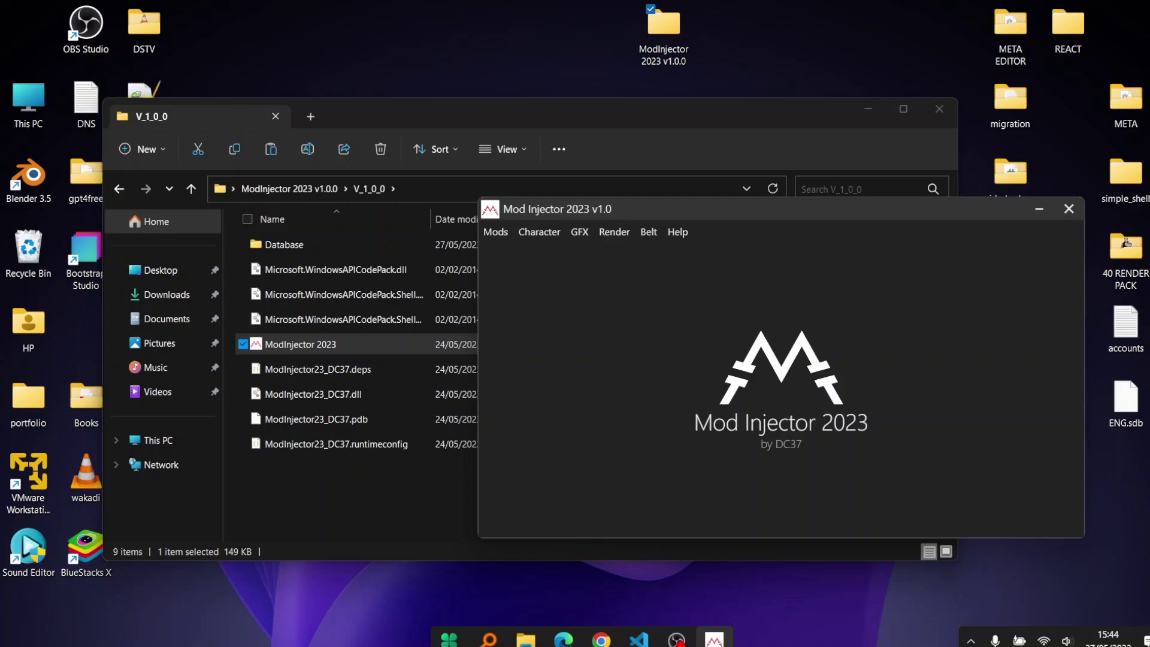
{"action": "left_click", "coordinate": [539, 232]}
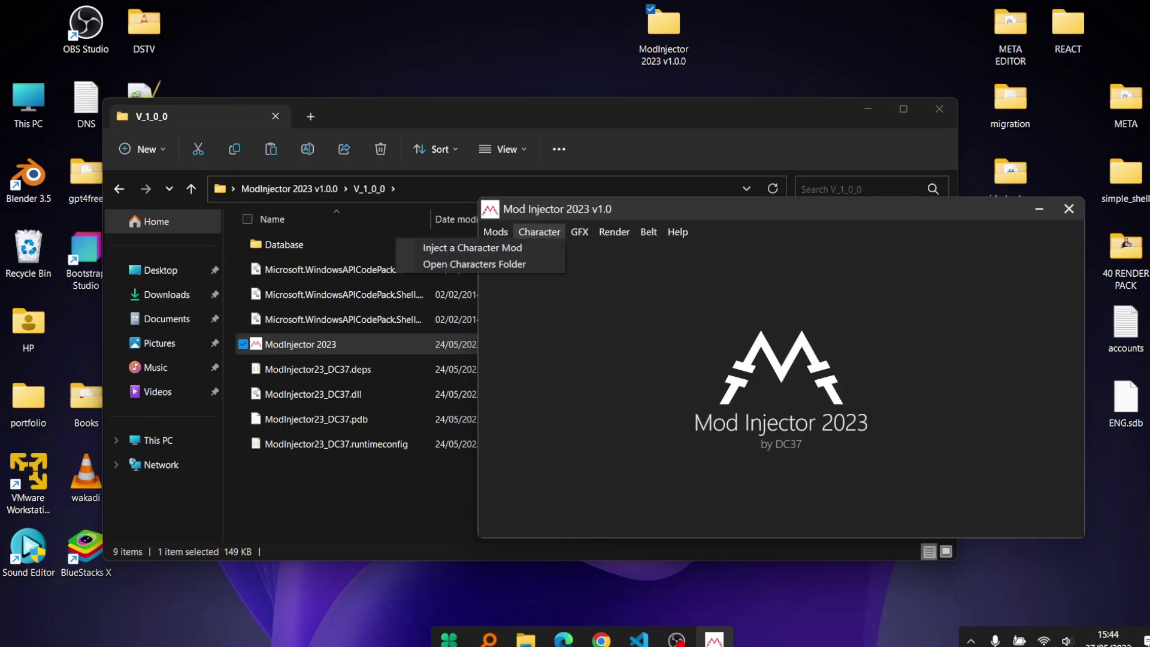
{"action": "left_click", "coordinate": [539, 231]}
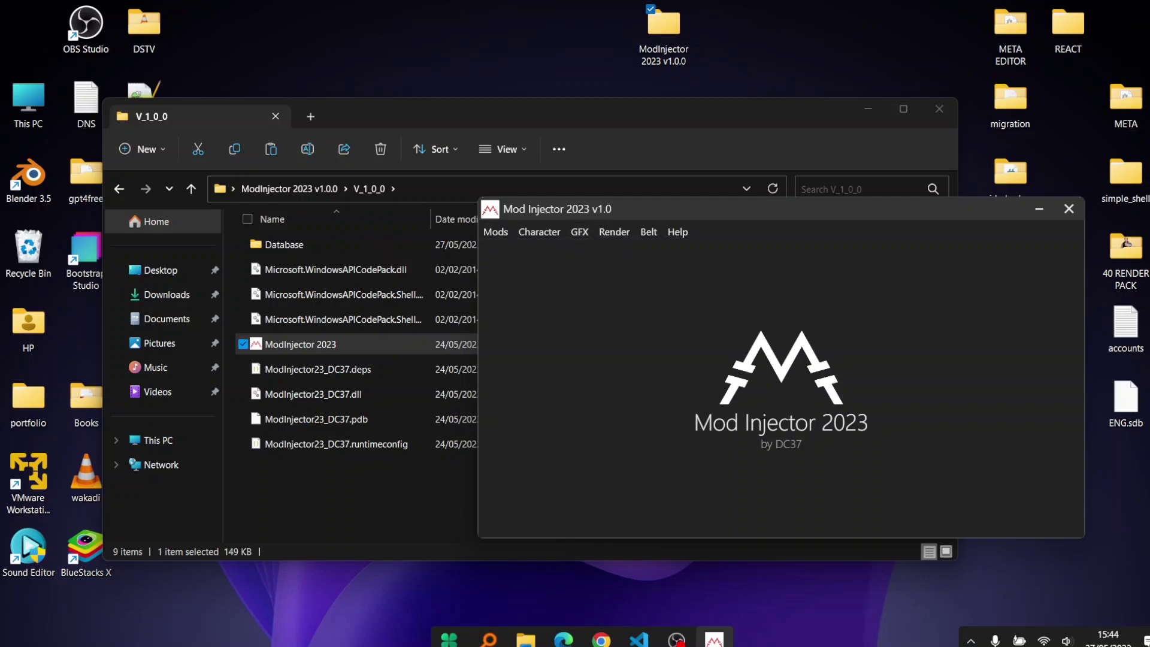
Step: Open the Edit Mods Folder settings and review the mods folder and baked folder entries
{"action": "left_click_drag", "start_coordinate": [599, 209], "coordinate": [517, 206]}
{"action": "left_click", "coordinate": [413, 228]}
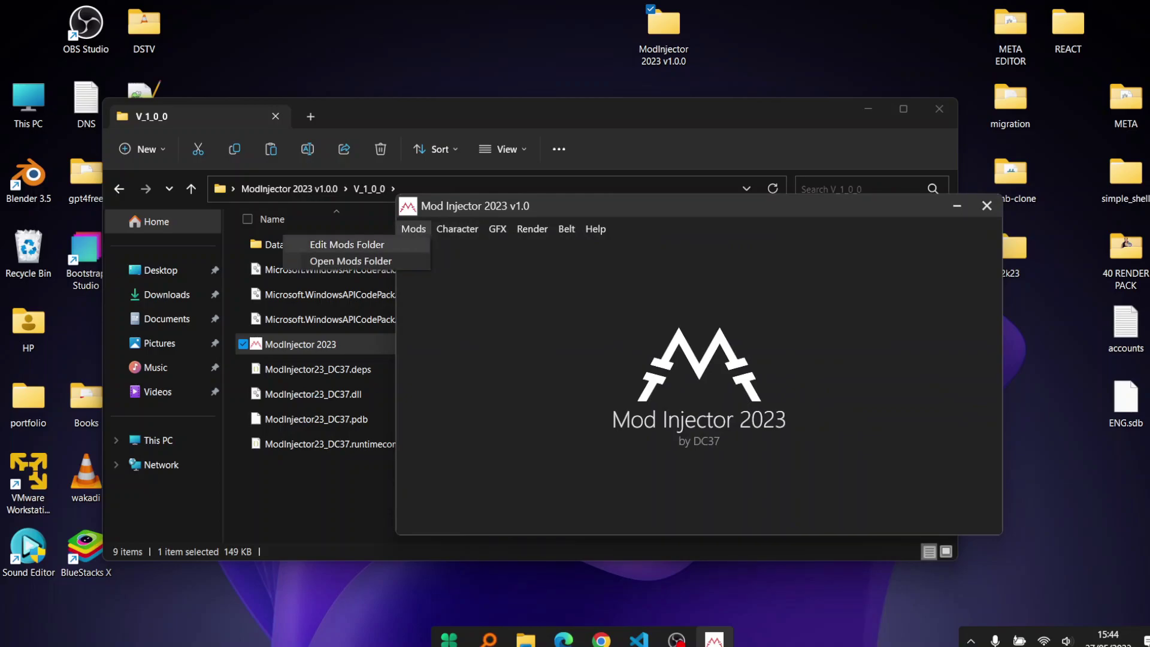
{"action": "left_click", "coordinate": [346, 245]}
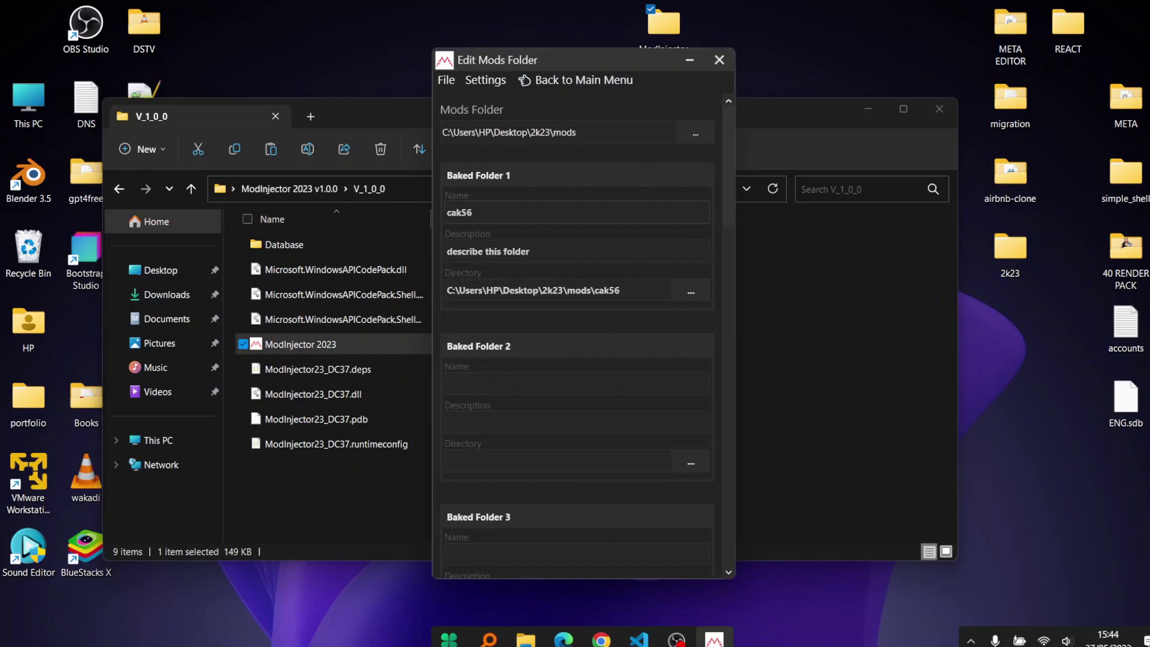
{"action": "scroll", "coordinate": [577, 338], "scroll_direction": "down", "scroll_amount": 2}
{"action": "scroll", "coordinate": [577, 338], "scroll_direction": "up", "scroll_amount": 2}
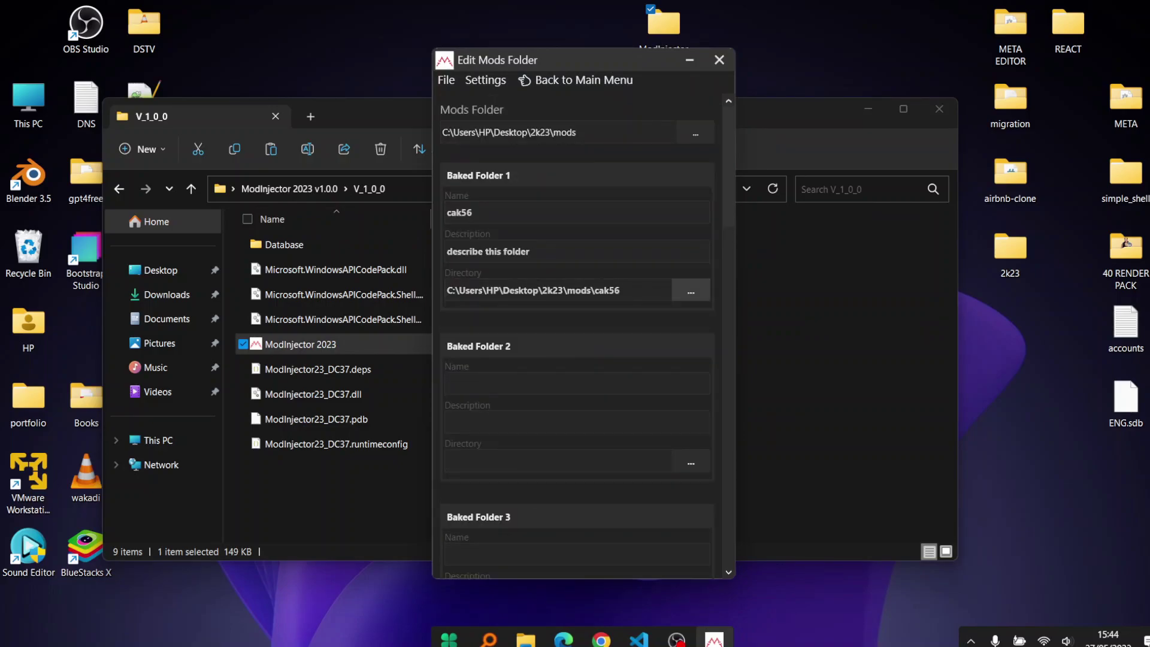
Step: Move the 2k23 desktop folder near the ModInjector 2023 v1.0.0 folder and open its mods\cak56 subfolder
{"action": "left_click_drag", "start_coordinate": [1010, 248], "coordinate": [836, 27]}
{"action": "key", "text": "super+d"}
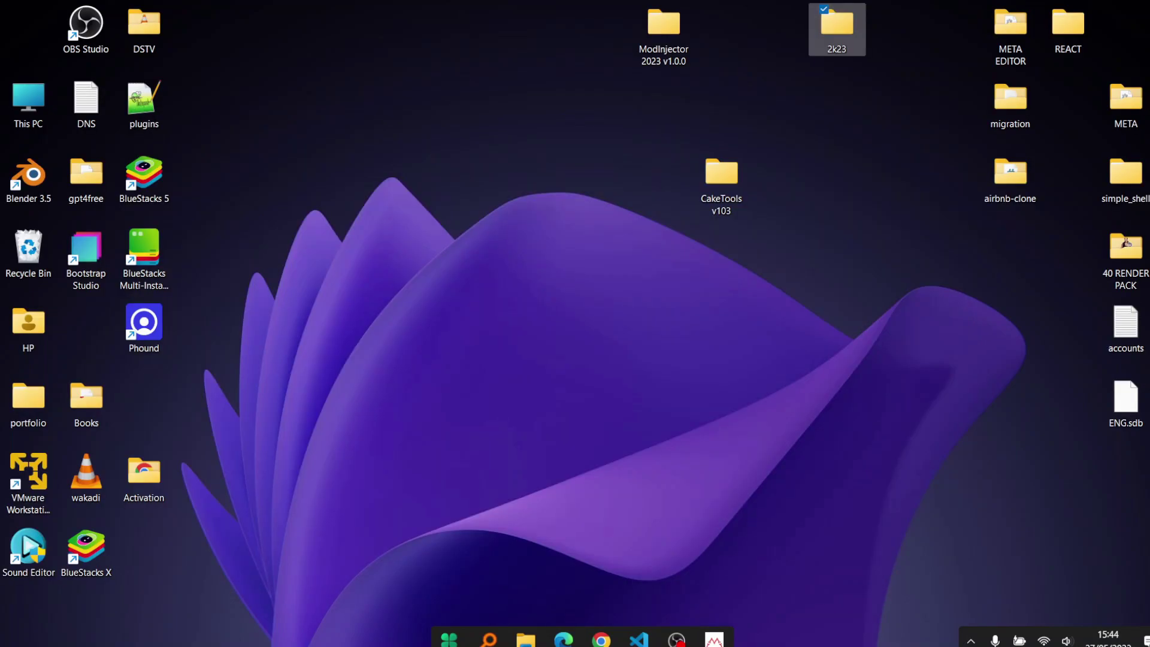
{"action": "double_click", "coordinate": [837, 30]}
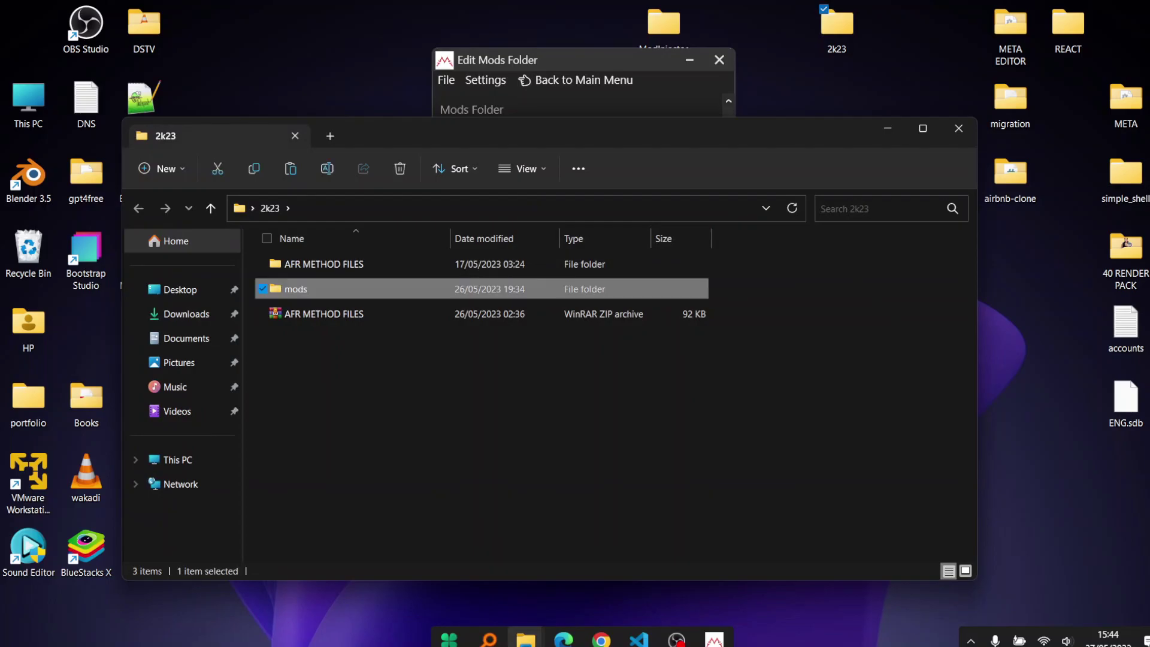
{"action": "double_click", "coordinate": [296, 289]}
{"action": "double_click", "coordinate": [294, 264]}
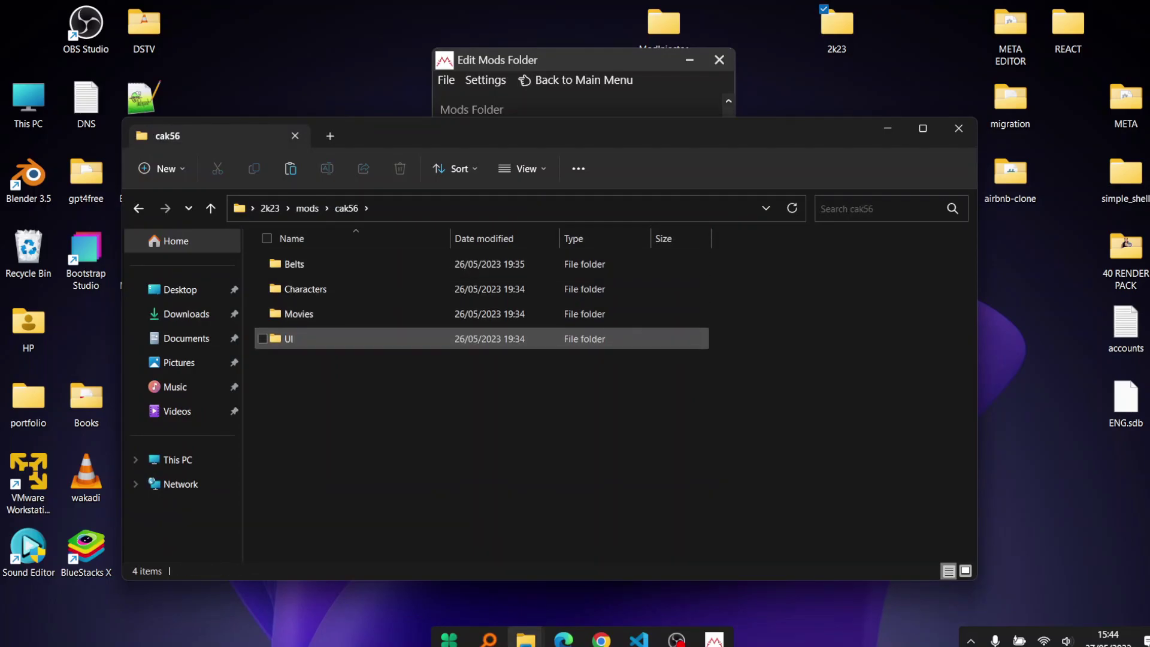
Step: Examine the contents of cak56's Characters, Belts, Movies and UI\Assets folders, and put the folder window away
{"action": "double_click", "coordinate": [306, 289]}
{"action": "left_click", "coordinate": [346, 207]}
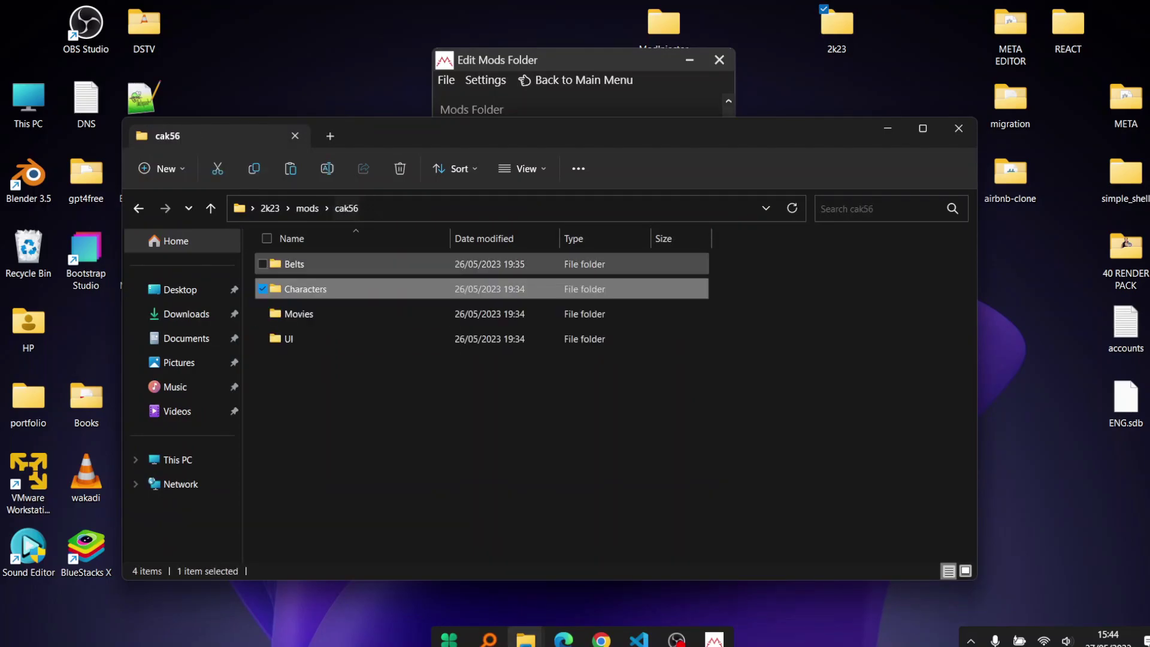
{"action": "double_click", "coordinate": [294, 264]}
{"action": "left_click", "coordinate": [346, 207]}
{"action": "left_click", "coordinate": [305, 289]}
{"action": "double_click", "coordinate": [305, 289]}
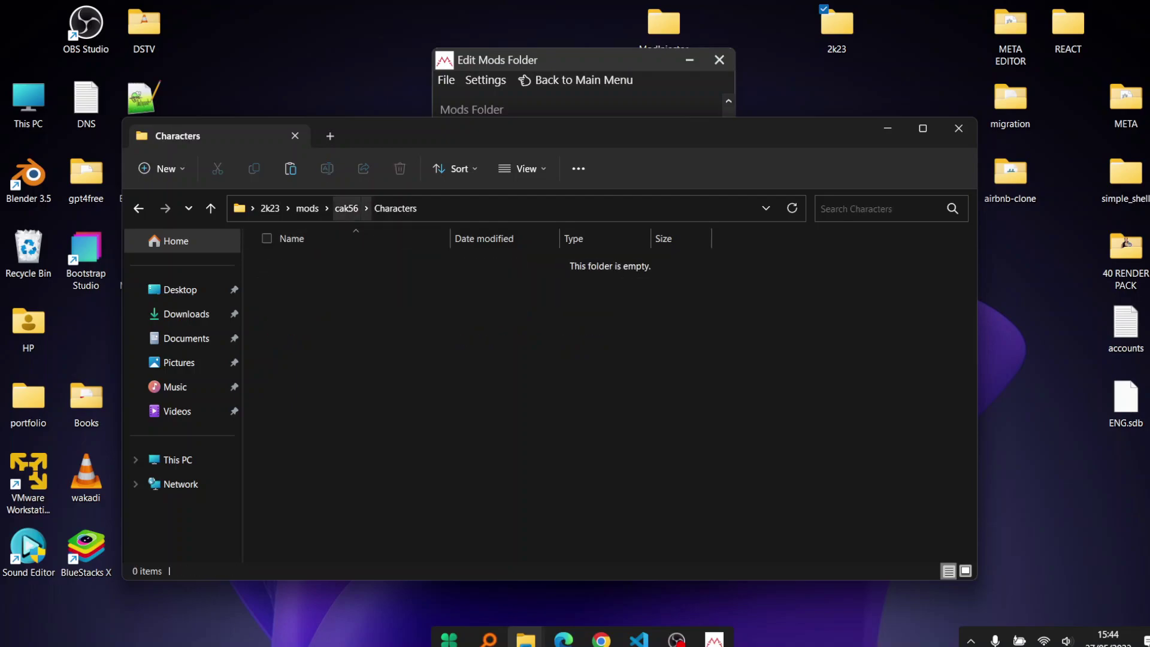
{"action": "left_click", "coordinate": [346, 207]}
{"action": "double_click", "coordinate": [295, 264]}
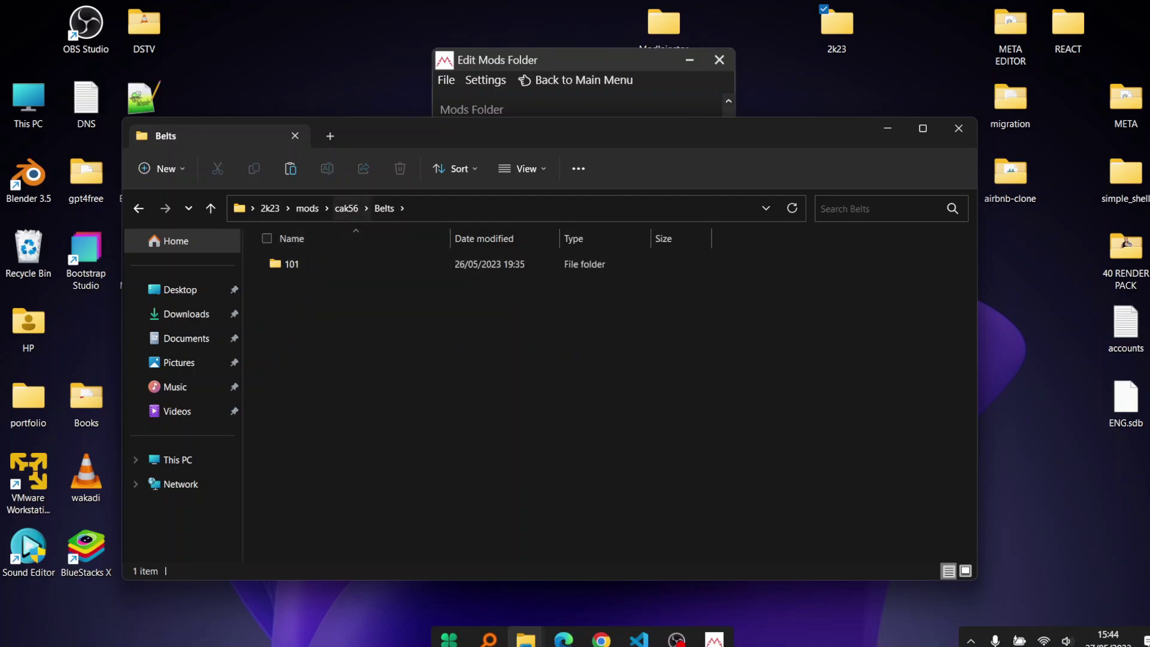
{"action": "left_click", "coordinate": [346, 208]}
{"action": "double_click", "coordinate": [300, 313]}
{"action": "left_click", "coordinate": [346, 208]}
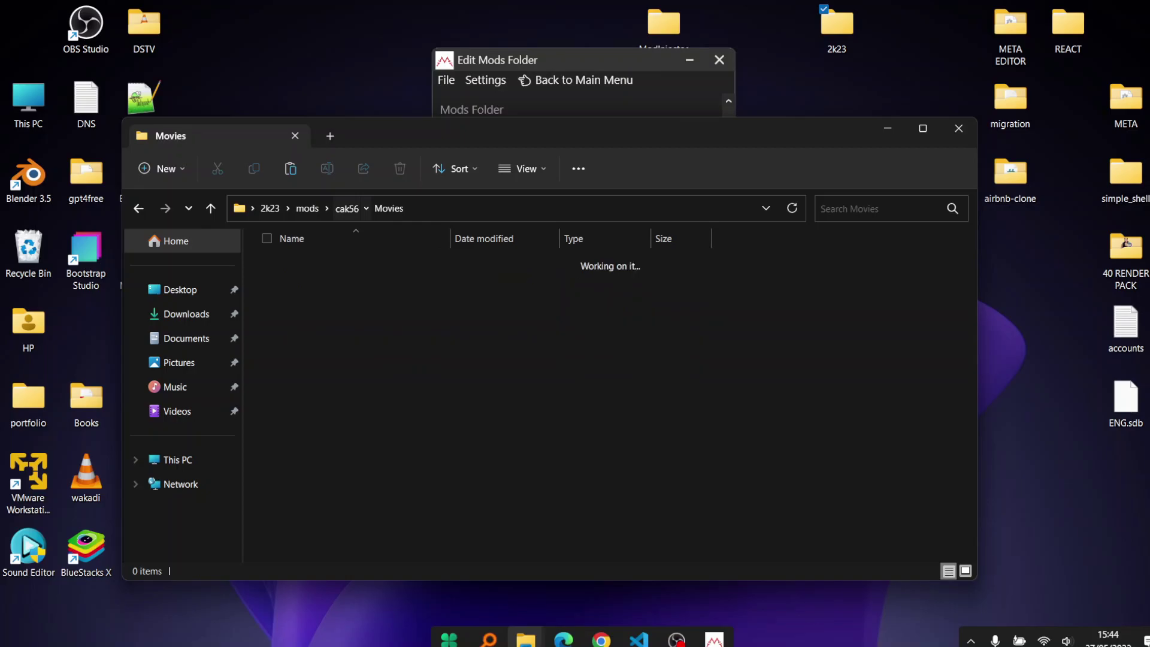
{"action": "double_click", "coordinate": [299, 338]}
{"action": "double_click", "coordinate": [297, 264]}
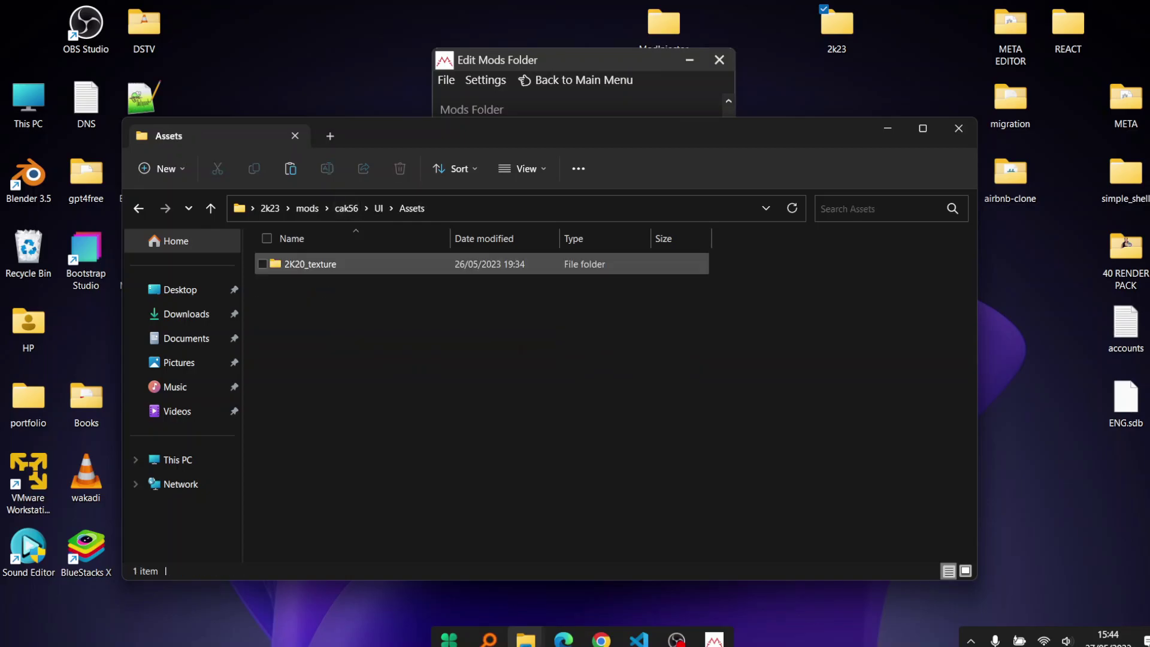
{"action": "left_click", "coordinate": [887, 128]}
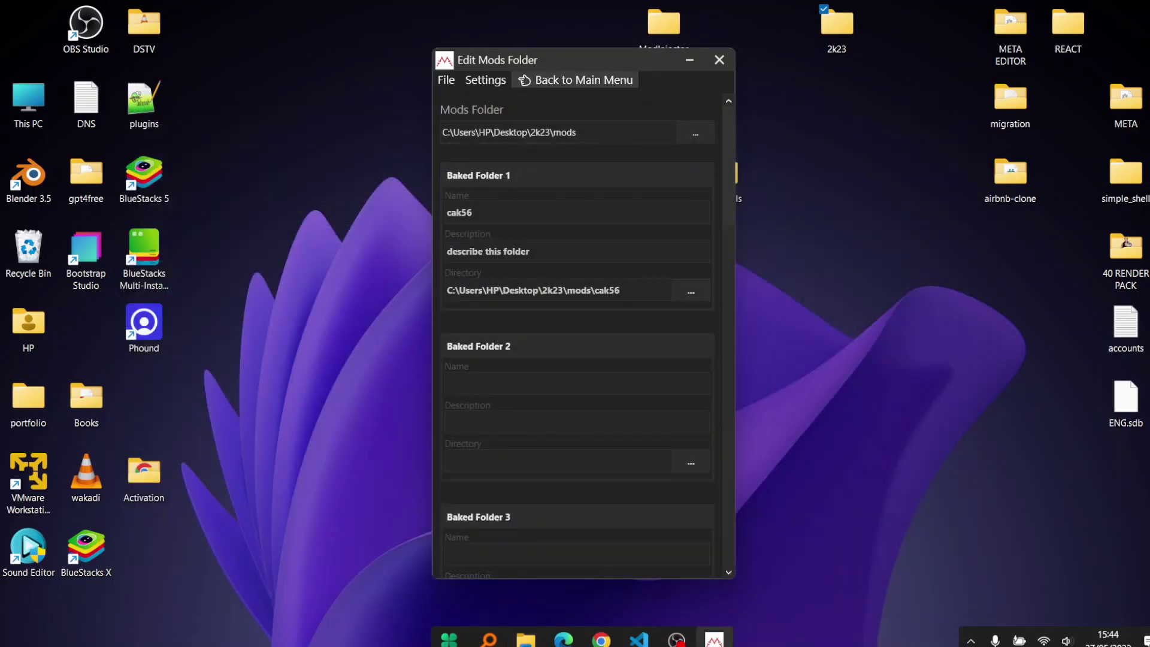
Step: Review the Edit Mods Folder settings once more and return to Mod Injector's main menu
{"action": "left_click", "coordinate": [575, 80]}
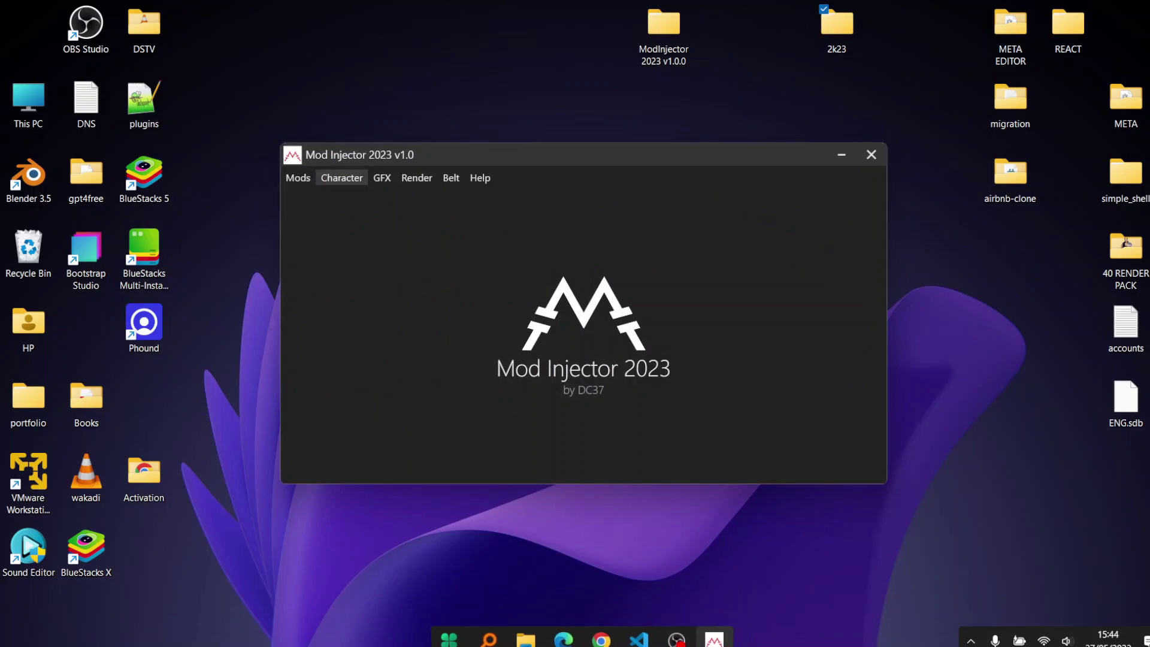
{"action": "left_click", "coordinate": [342, 178]}
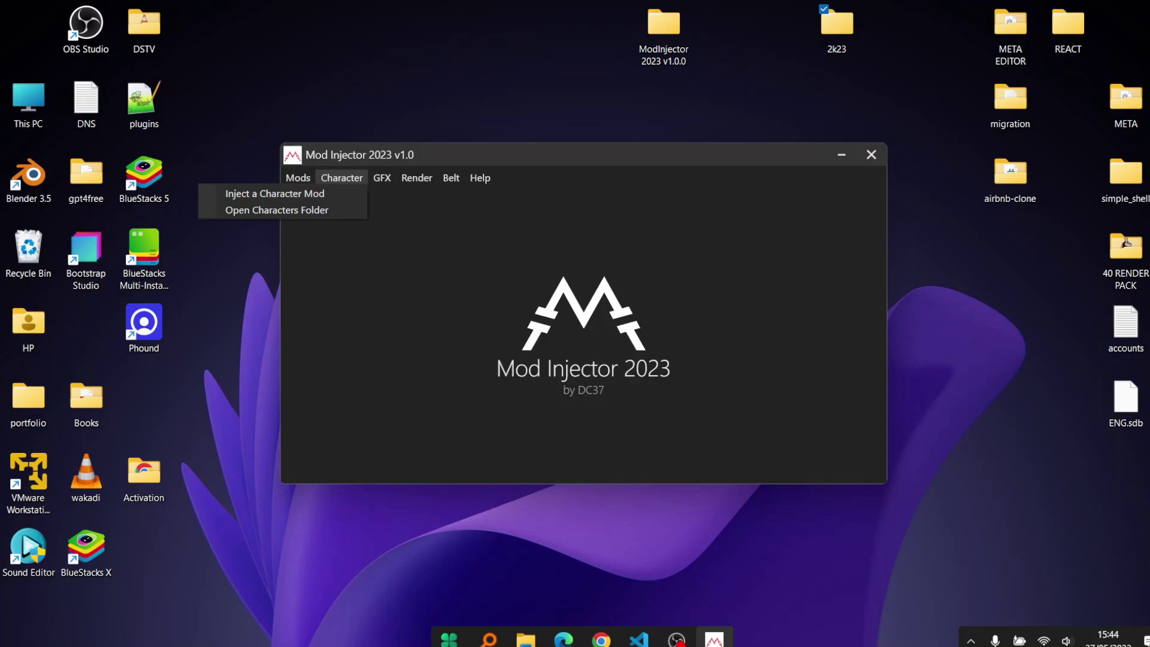
{"action": "mouse_move", "coordinate": [298, 178]}
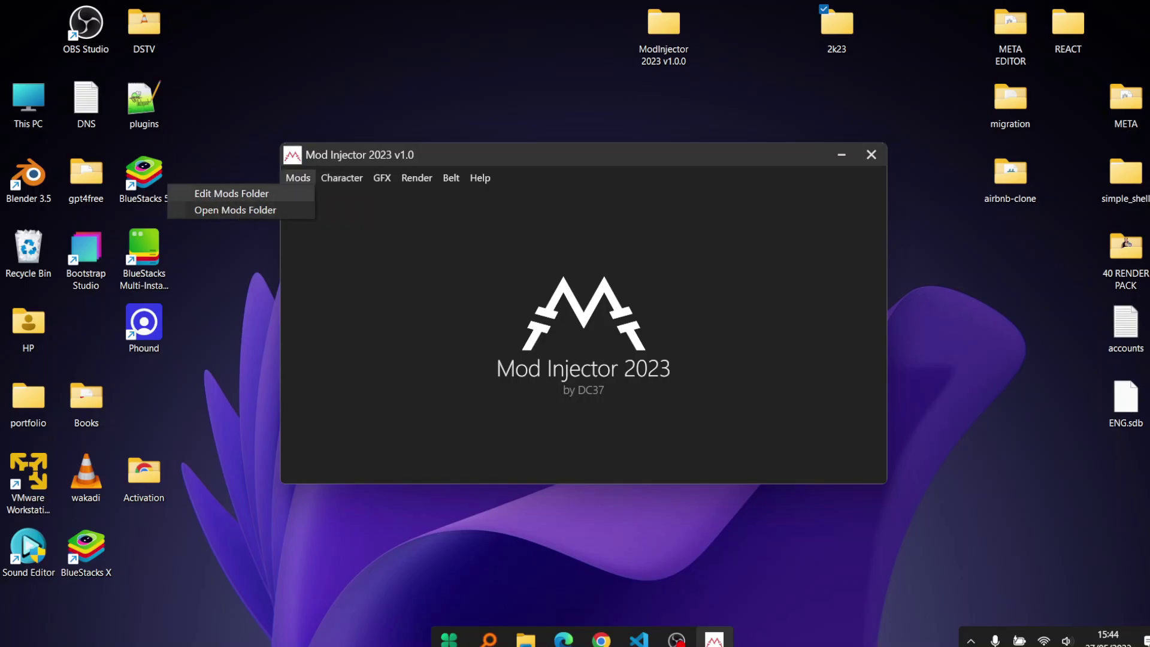
{"action": "left_click", "coordinate": [231, 193]}
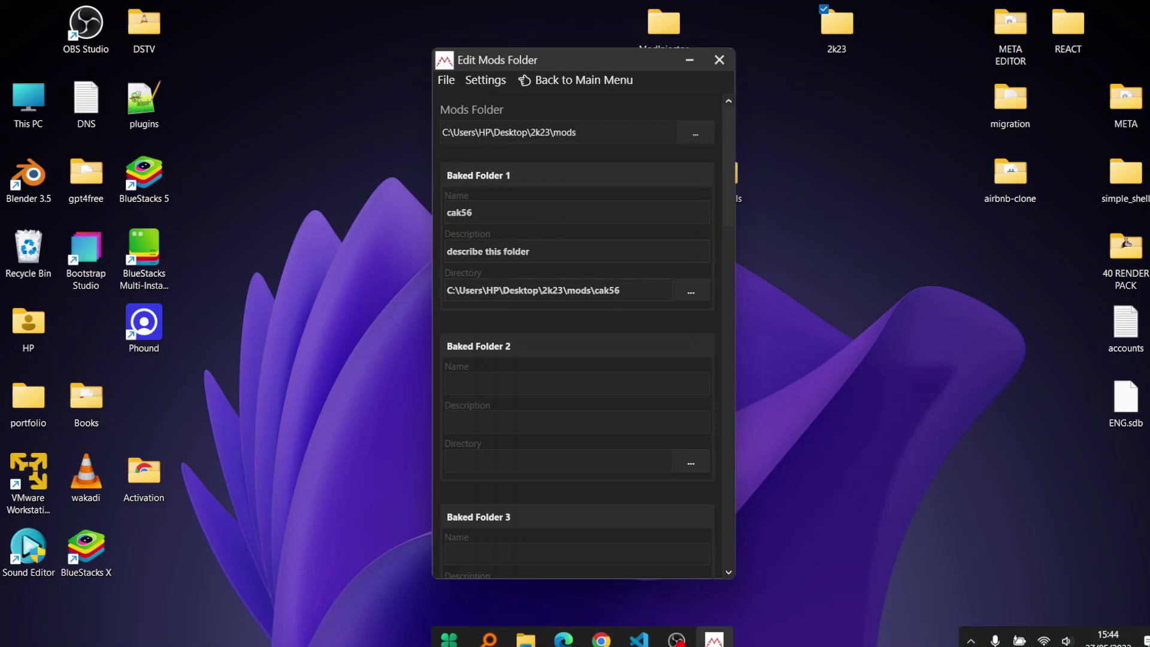
{"action": "left_click", "coordinate": [575, 80]}
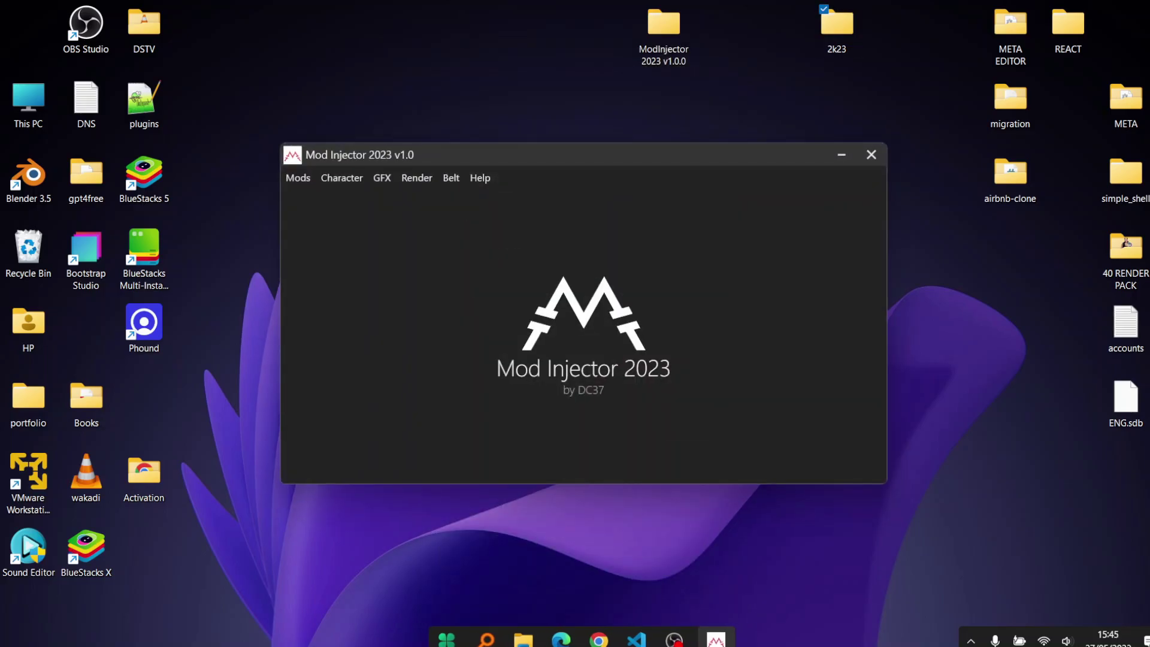
{"action": "left_click", "coordinate": [341, 177]}
{"action": "key", "text": "Escape"}
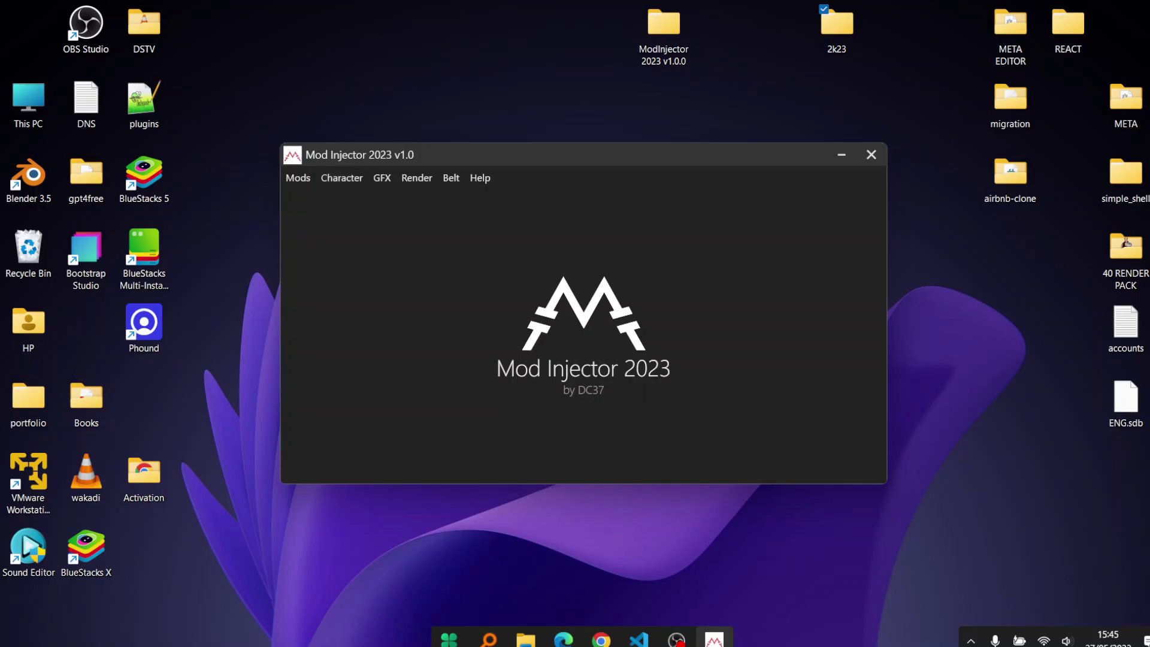
Step: Switch to Everything, search for "joem" and open the archive Pat McAfee By JOEMASHUPS.rar
{"action": "left_click", "coordinate": [488, 638]}
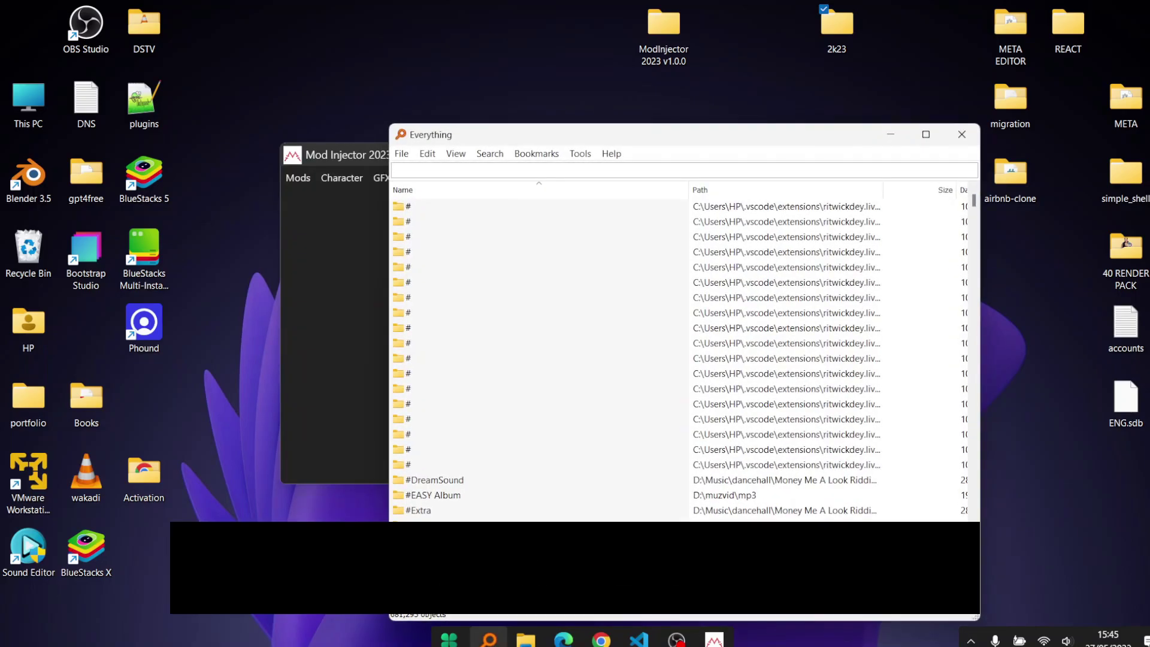
{"action": "type", "text": "joem"}
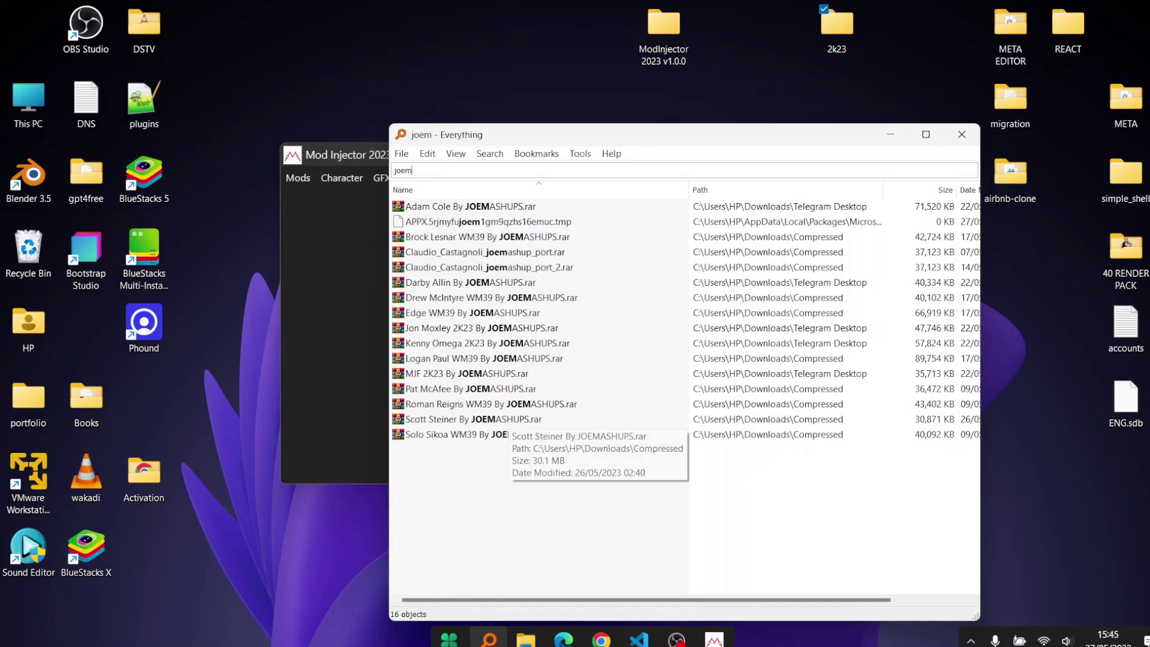
{"action": "left_click", "coordinate": [508, 419]}
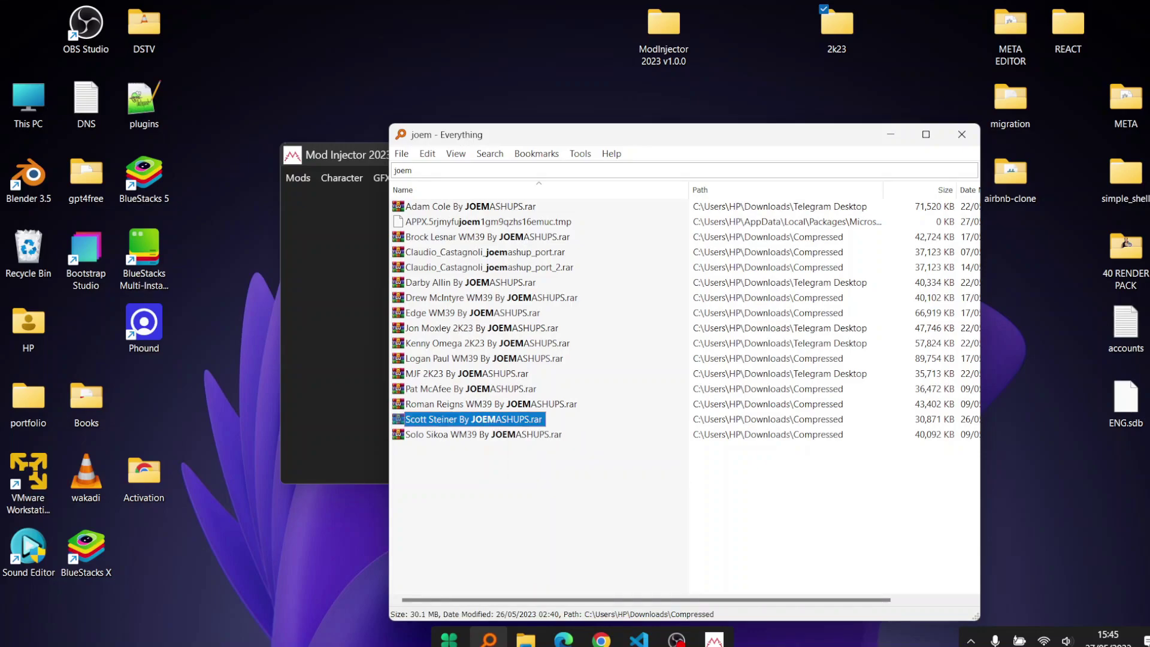
{"action": "double_click", "coordinate": [470, 388]}
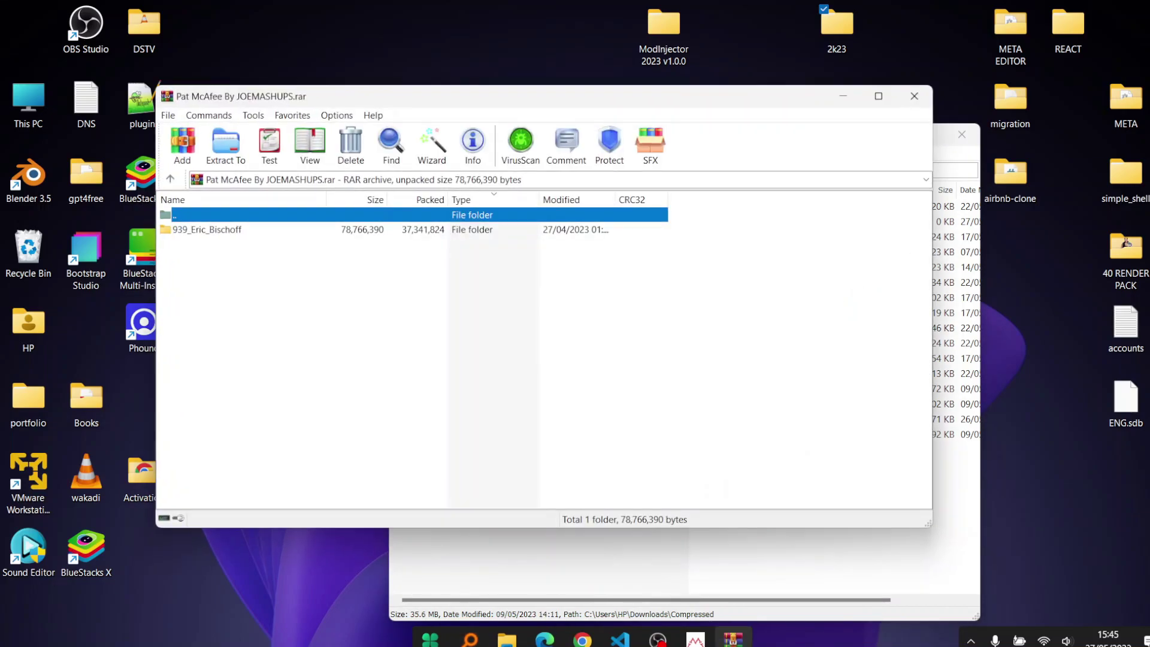
Step: Extract the 939_Eric_Bischoff folder from the archive to the desktop and close the archive and file search windows
{"action": "left_click", "coordinate": [206, 229]}
{"action": "left_click_drag", "start_coordinate": [206, 230], "coordinate": [375, 35]}
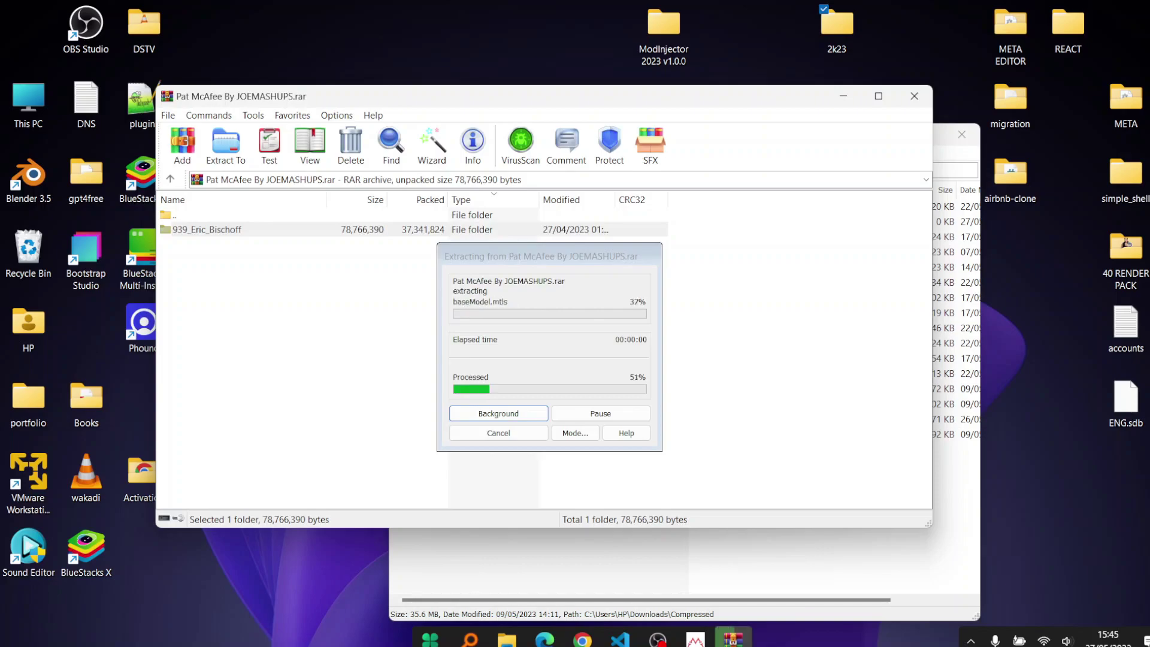
{"action": "left_click", "coordinate": [913, 96]}
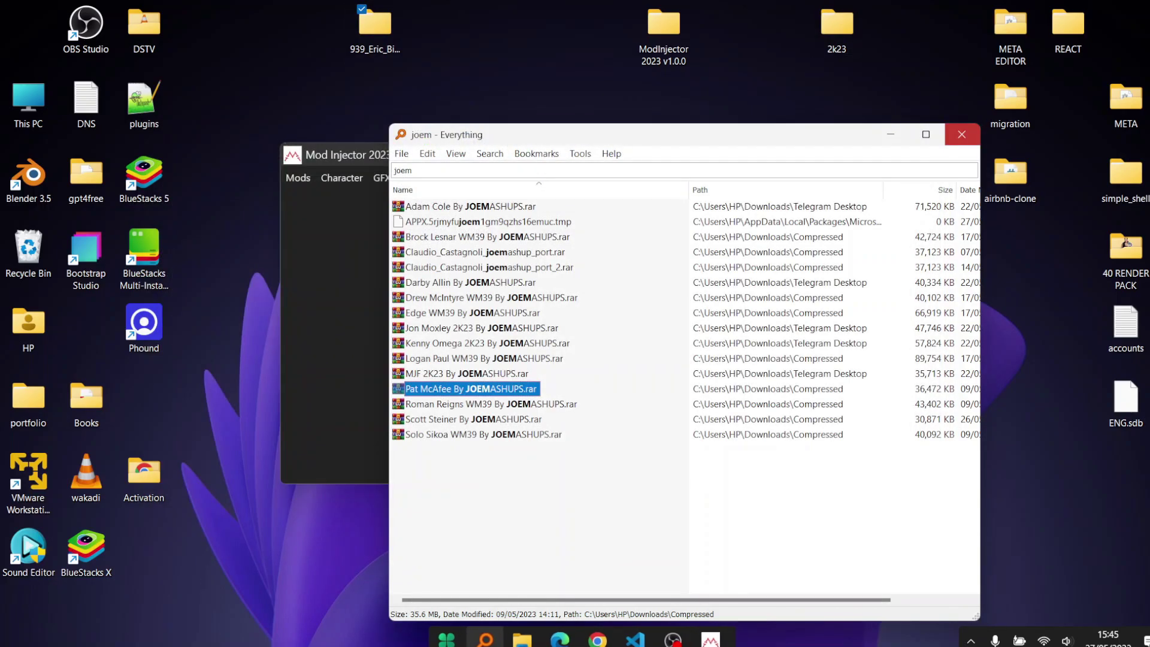
{"action": "left_click", "coordinate": [960, 134]}
Step: Shift the Mod Injector window aside and open the extracted 939_Eric_Bischoff folder on the desktop
{"action": "left_click_drag", "start_coordinate": [539, 155], "coordinate": [647, 162]}
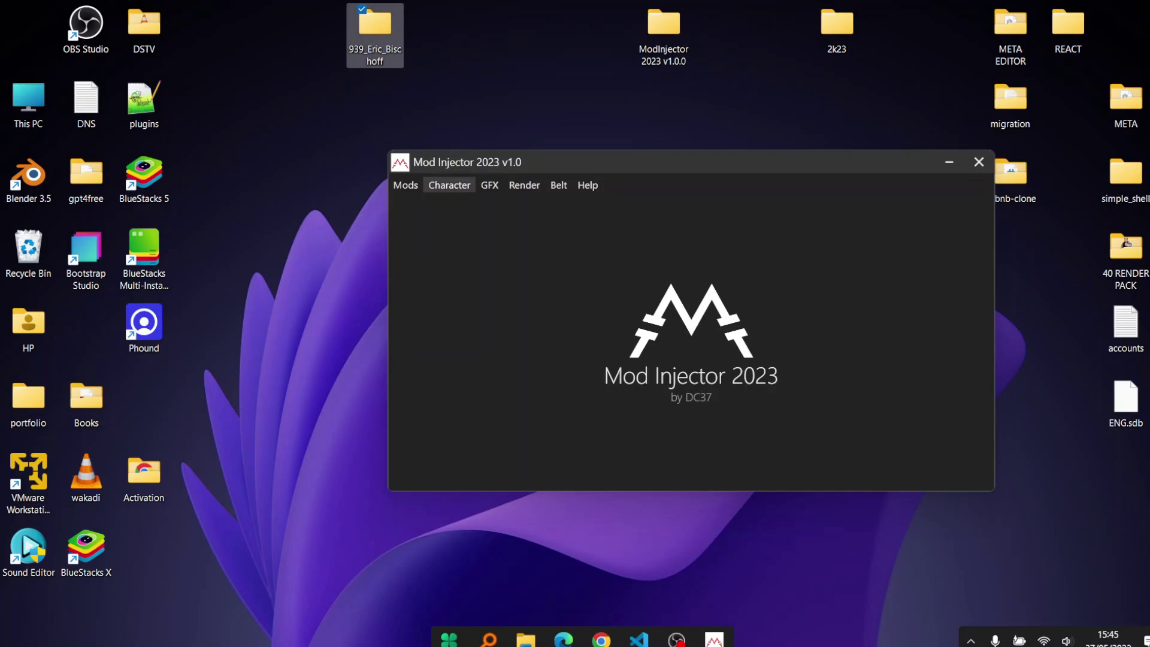
{"action": "left_click", "coordinate": [449, 185]}
{"action": "left_click", "coordinate": [449, 185]}
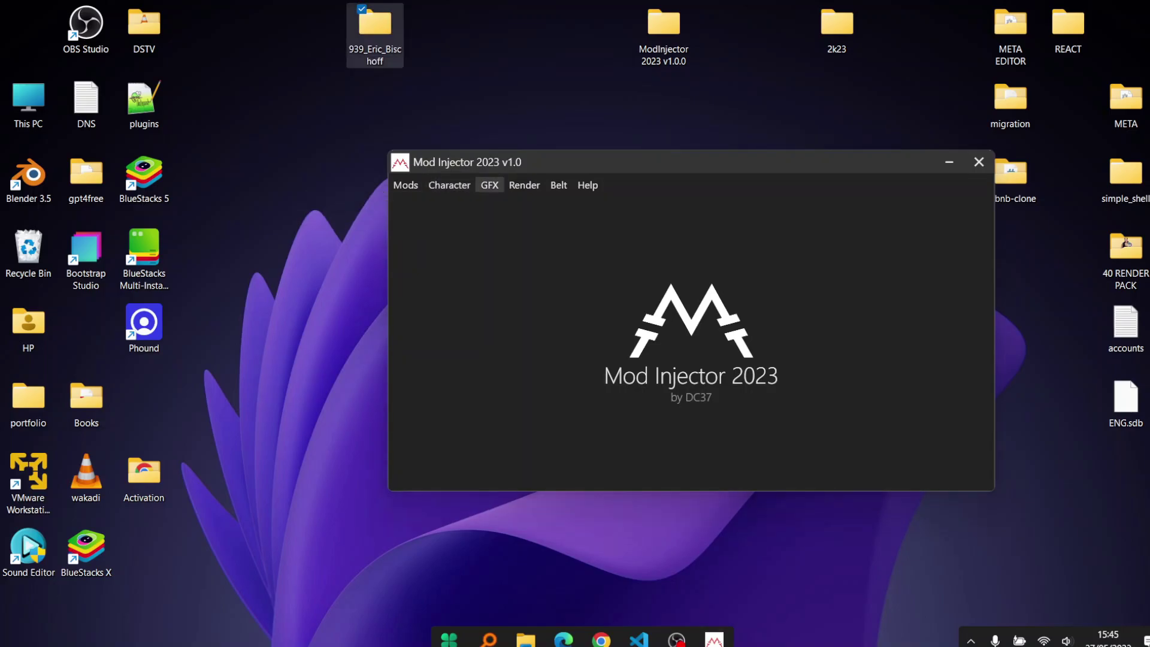
{"action": "double_click", "coordinate": [375, 27]}
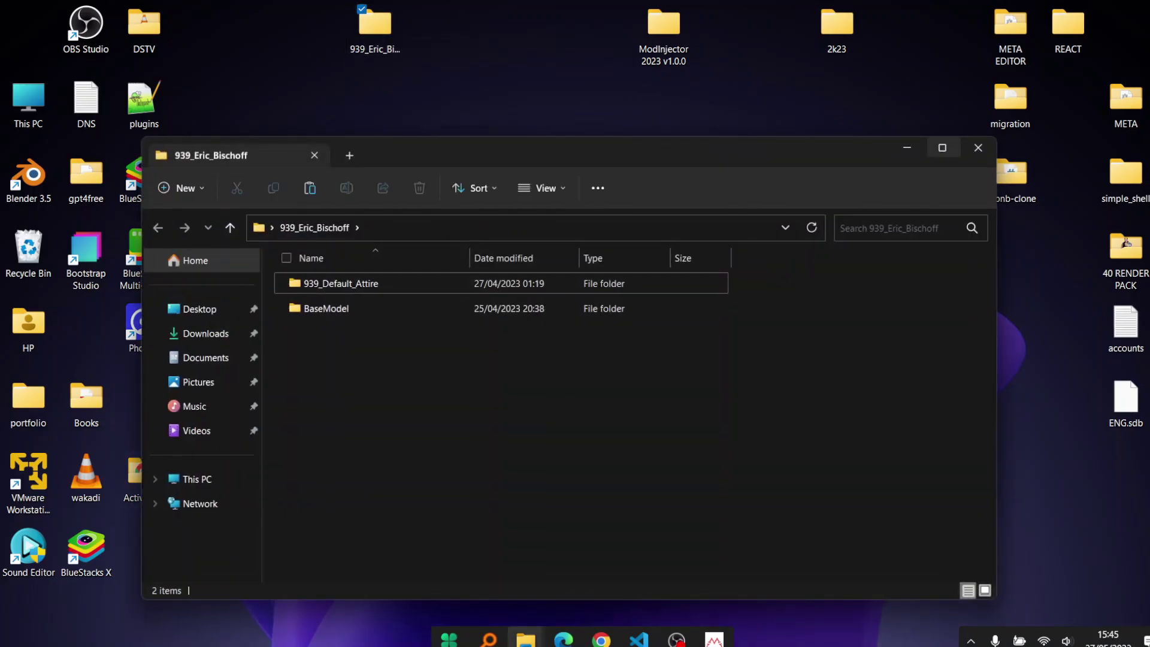
Step: Copy the 939_Eric_Bischoff folder from the desktop into the 2k23\mods\cak56\Characters folder
{"action": "left_click", "coordinate": [978, 147]}
{"action": "right_click", "coordinate": [396, 33]}
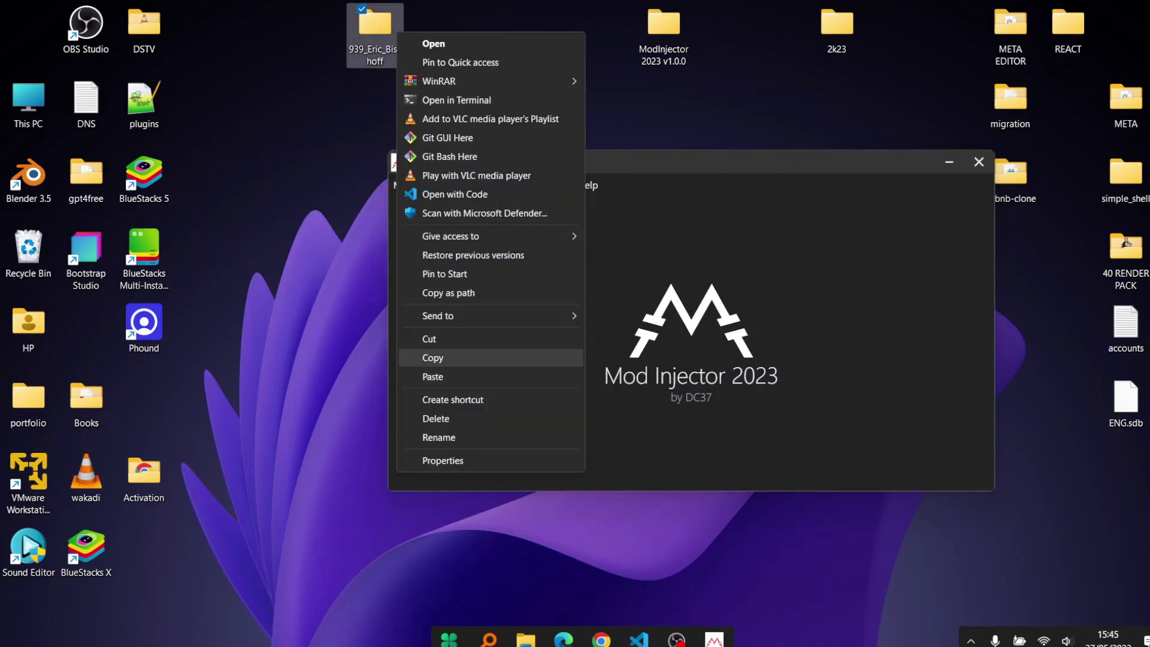
{"action": "left_click", "coordinate": [432, 358]}
{"action": "double_click", "coordinate": [836, 27]}
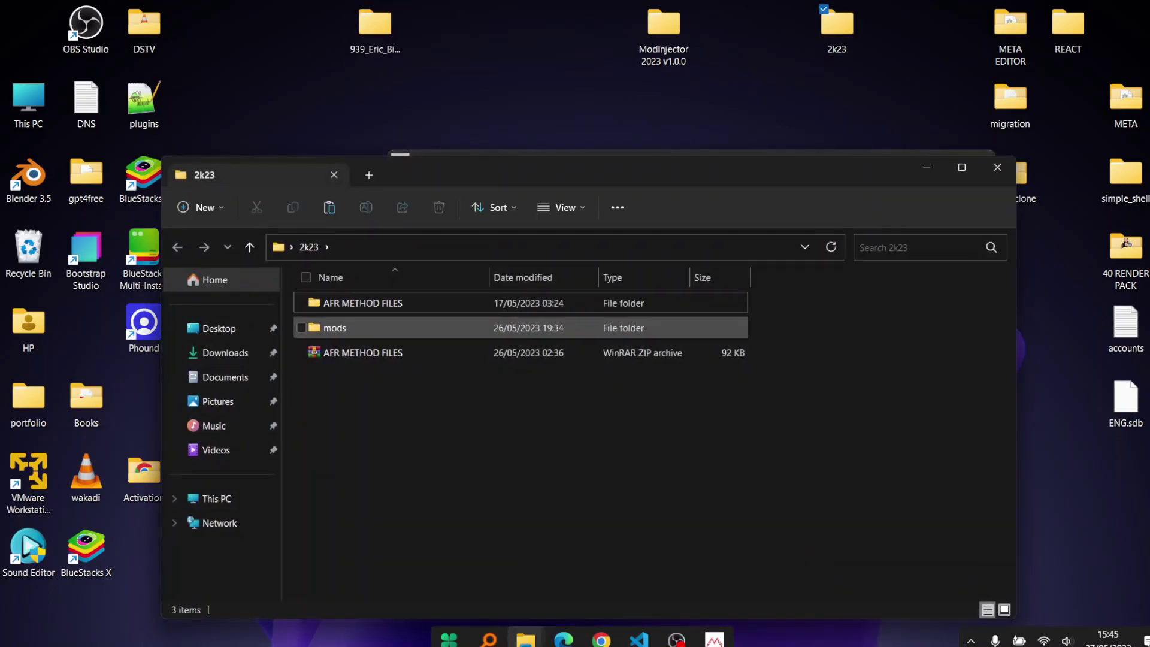
{"action": "double_click", "coordinate": [335, 328]}
{"action": "double_click", "coordinate": [327, 303]}
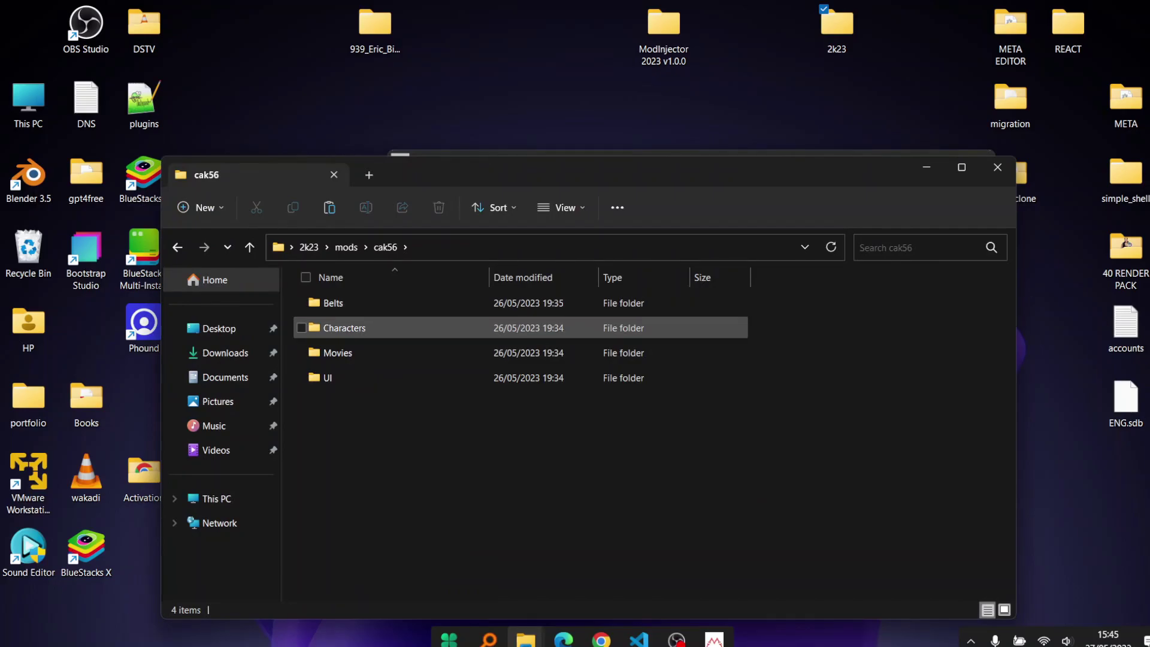
{"action": "double_click", "coordinate": [338, 327]}
{"action": "right_click", "coordinate": [538, 341]}
{"action": "left_click", "coordinate": [572, 148]}
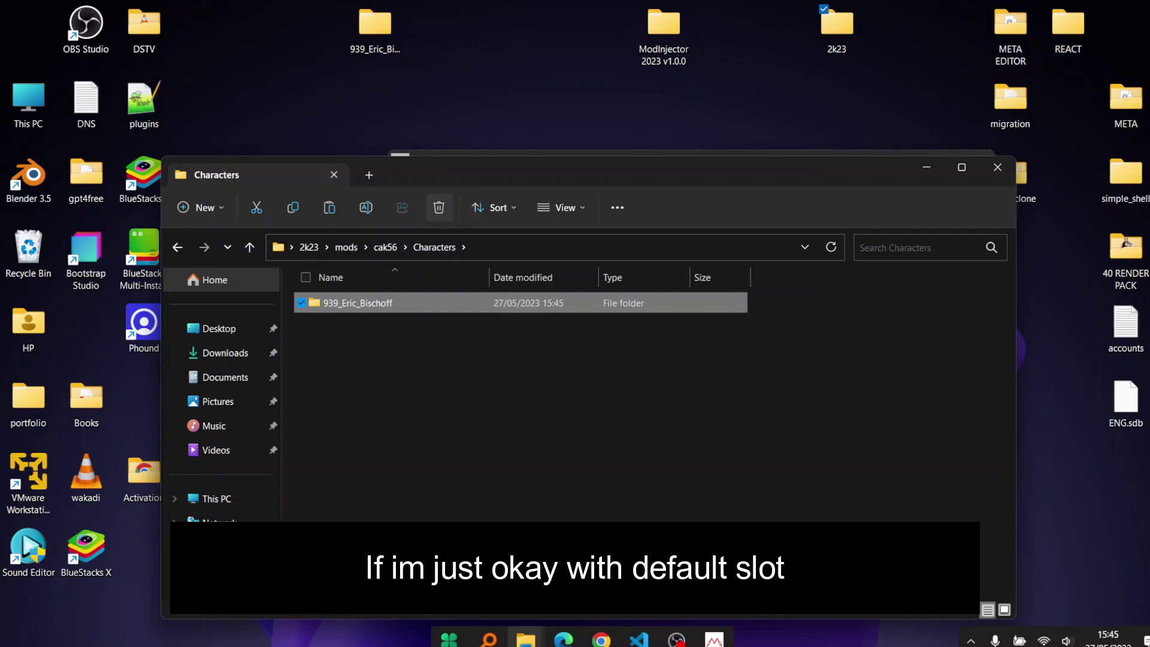
Step: Delete the 939_Eric_Bischoff folder from Characters and close the folder window
{"action": "left_click", "coordinate": [438, 208]}
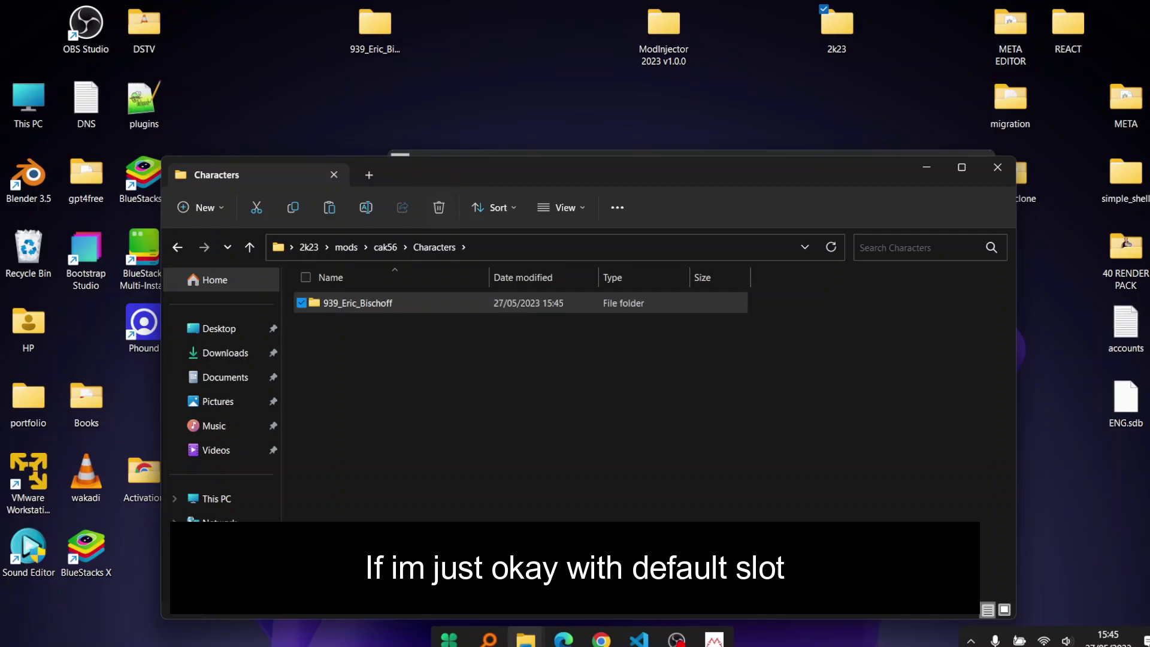
{"action": "left_click", "coordinate": [997, 167]}
Step: Start a character mod injection in Mod Injector and select Desktop\939_Eric_Bischoff\BaseModel as the BaseModel folder
{"action": "left_click", "coordinate": [448, 185]}
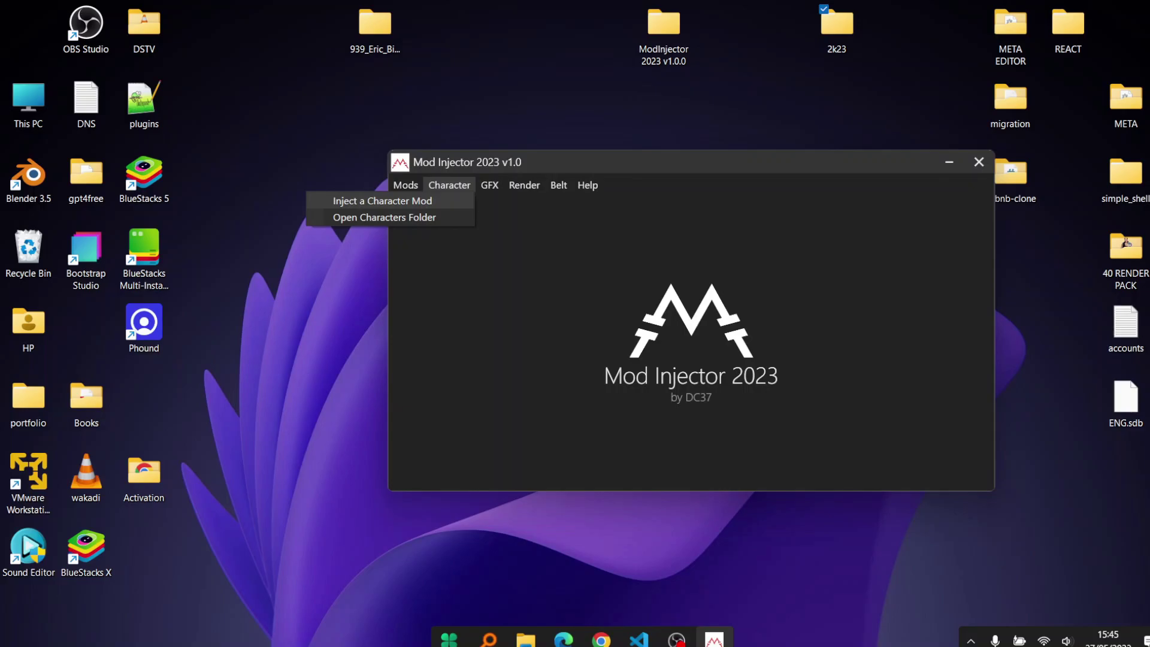
{"action": "left_click", "coordinate": [381, 200]}
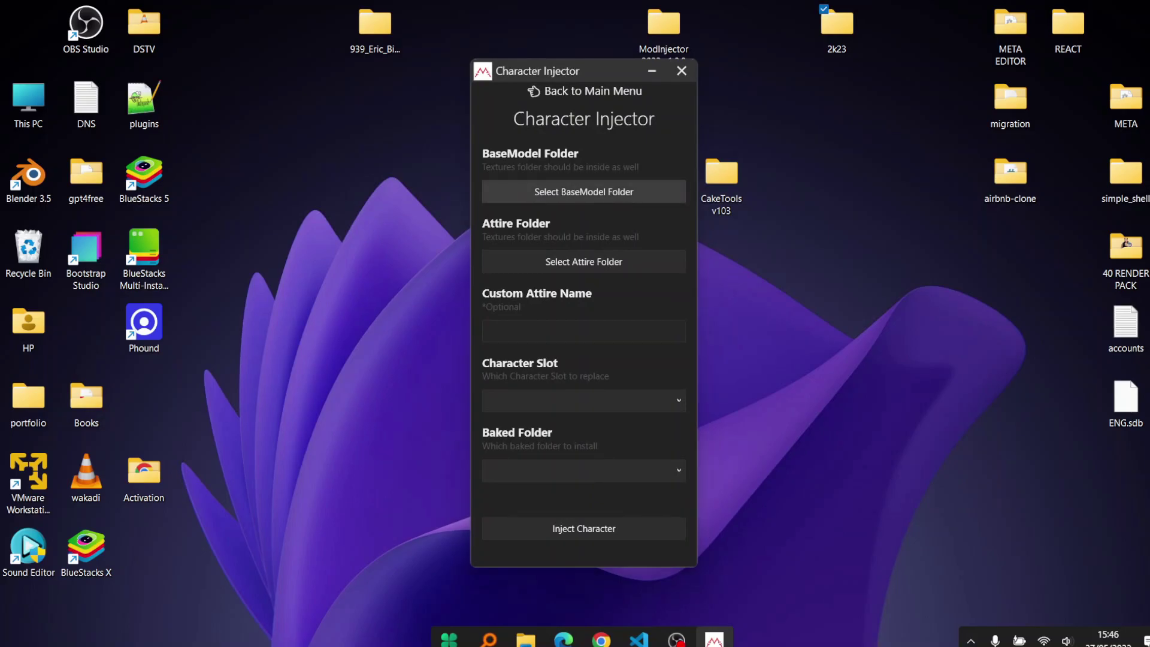
{"action": "left_click", "coordinate": [584, 192]}
{"action": "left_click", "coordinate": [458, 340]}
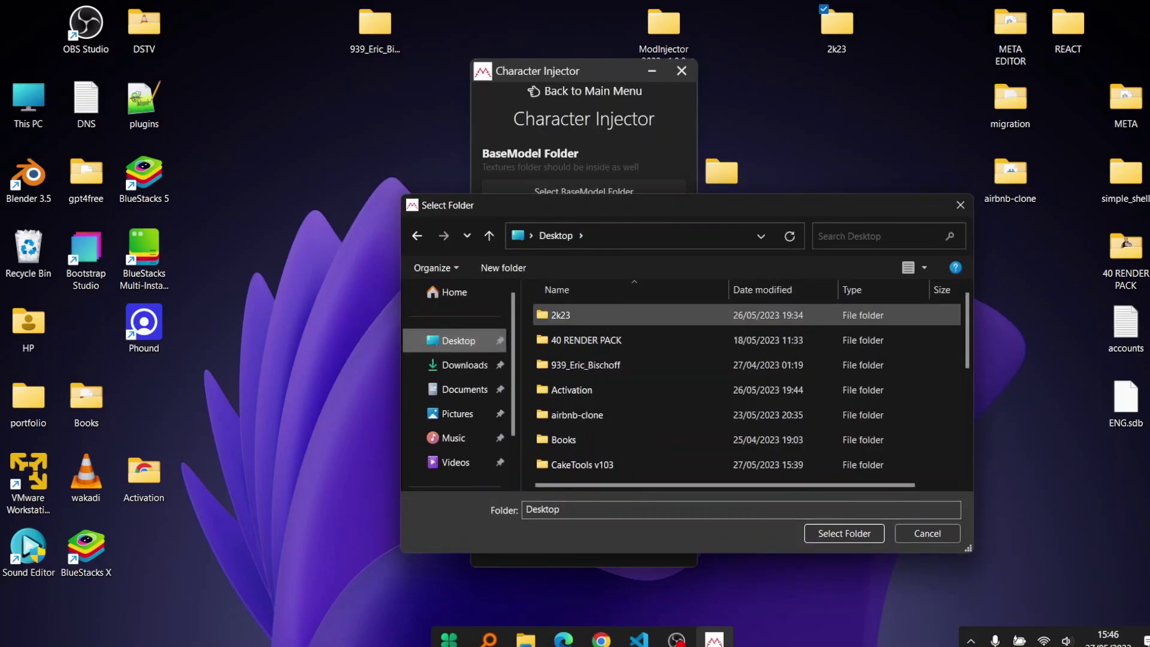
{"action": "left_click_drag", "start_coordinate": [593, 210], "coordinate": [563, 228]}
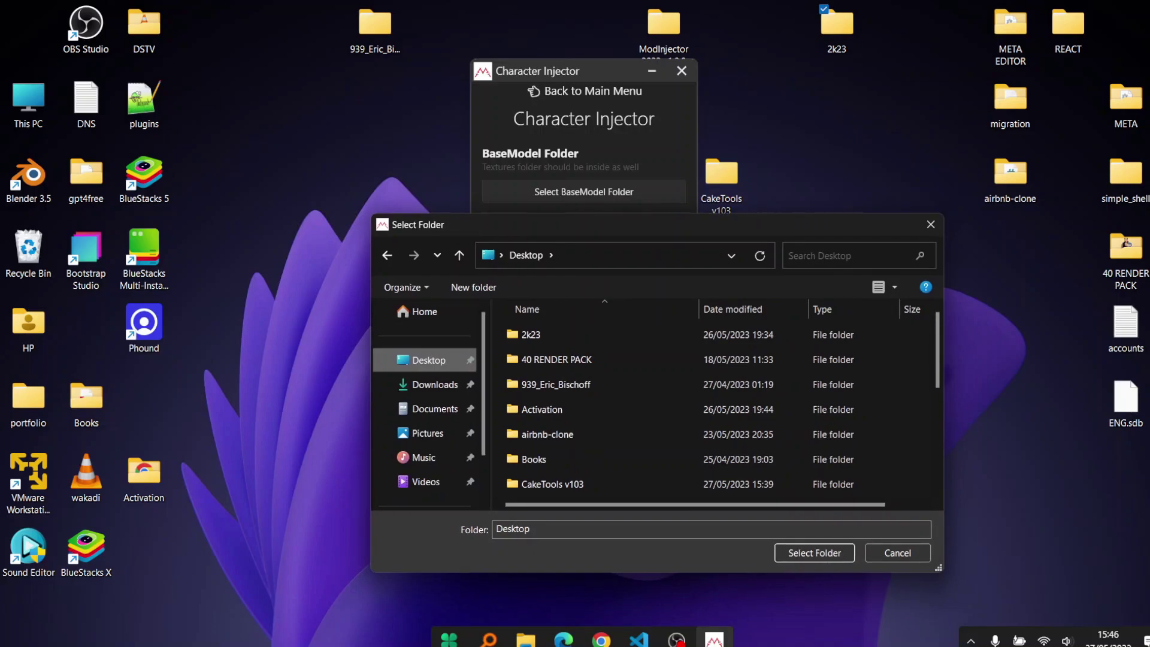
{"action": "double_click", "coordinate": [556, 383]}
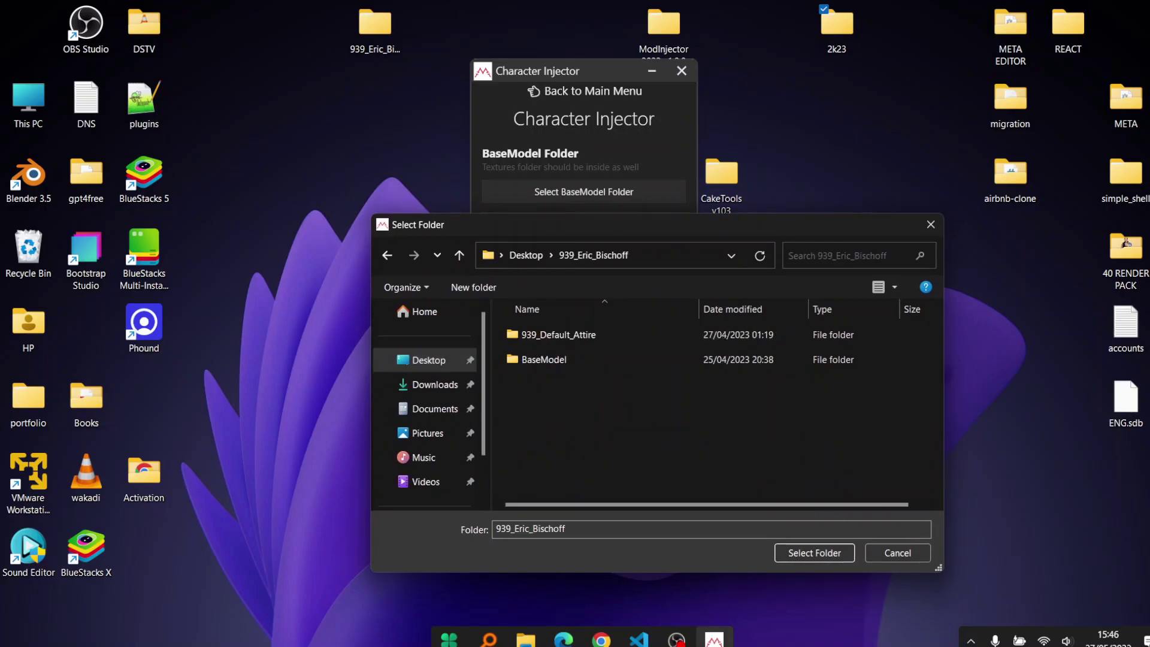
{"action": "left_click", "coordinate": [543, 360]}
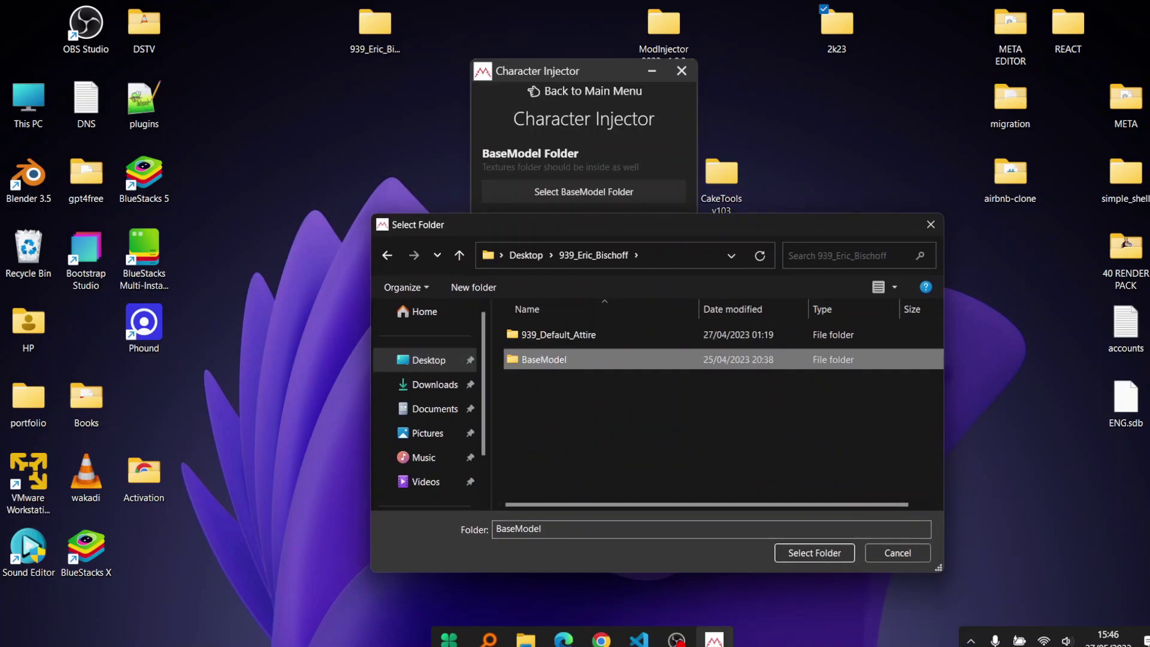
{"action": "left_click", "coordinate": [815, 552]}
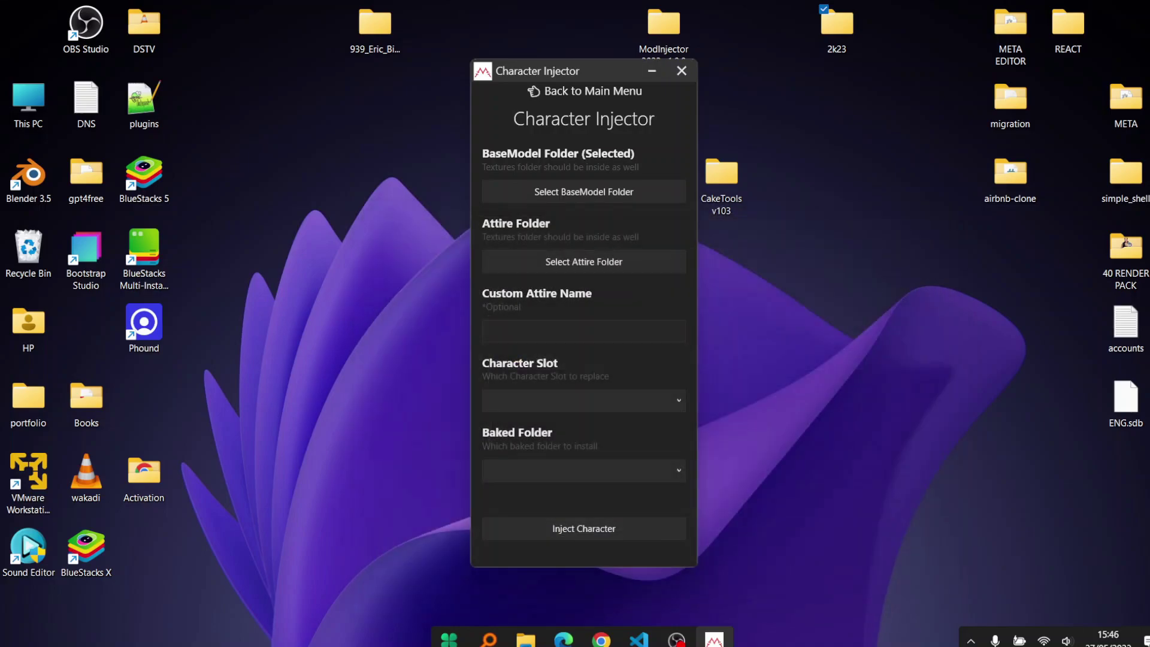
Step: Select 939_Default_Attire inside the 939_Eric_Bischoff folder as the attire folder
{"action": "left_click", "coordinate": [583, 262]}
{"action": "left_click", "coordinate": [548, 255]}
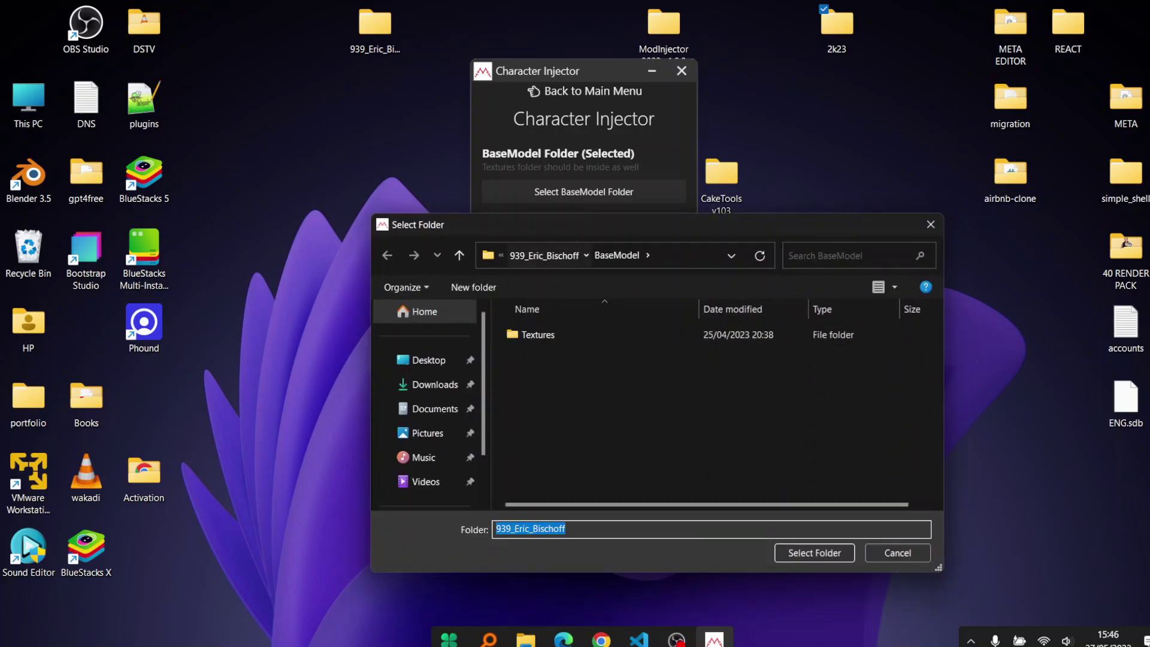
{"action": "left_click_drag", "start_coordinate": [611, 232], "coordinate": [493, 169]}
{"action": "left_click", "coordinate": [527, 441]}
{"action": "key", "text": "Return"}
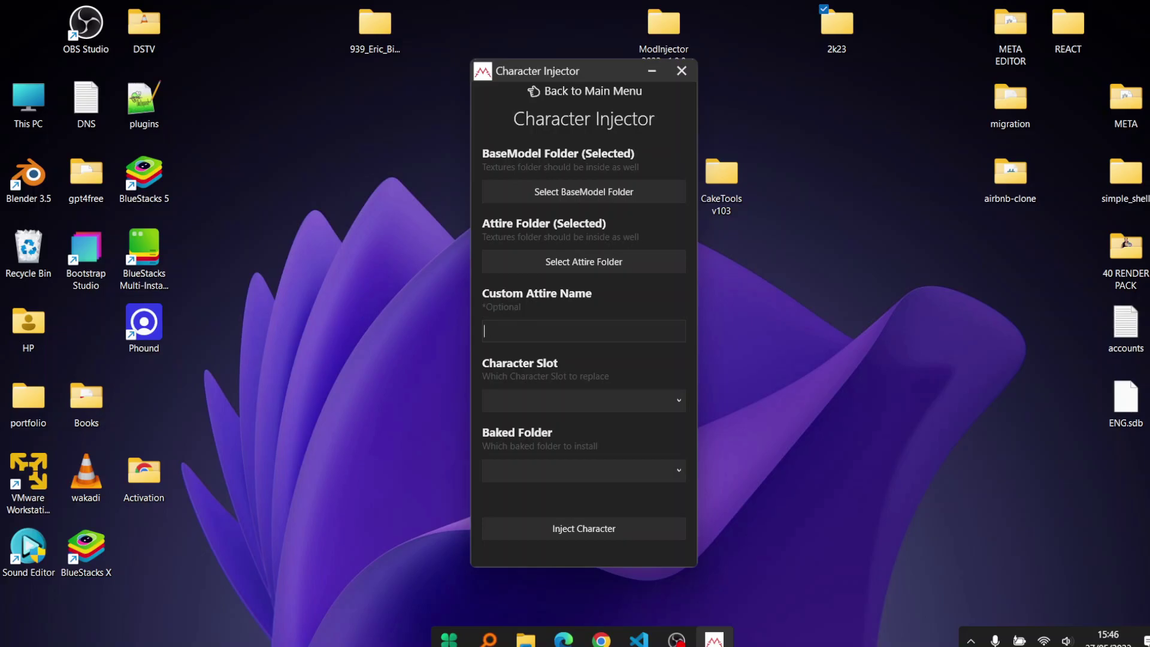
Step: Leave the custom attire name empty and choose THE ROCK as the character slot to replace
{"action": "left_click", "coordinate": [485, 331]}
{"action": "left_click", "coordinate": [584, 401]}
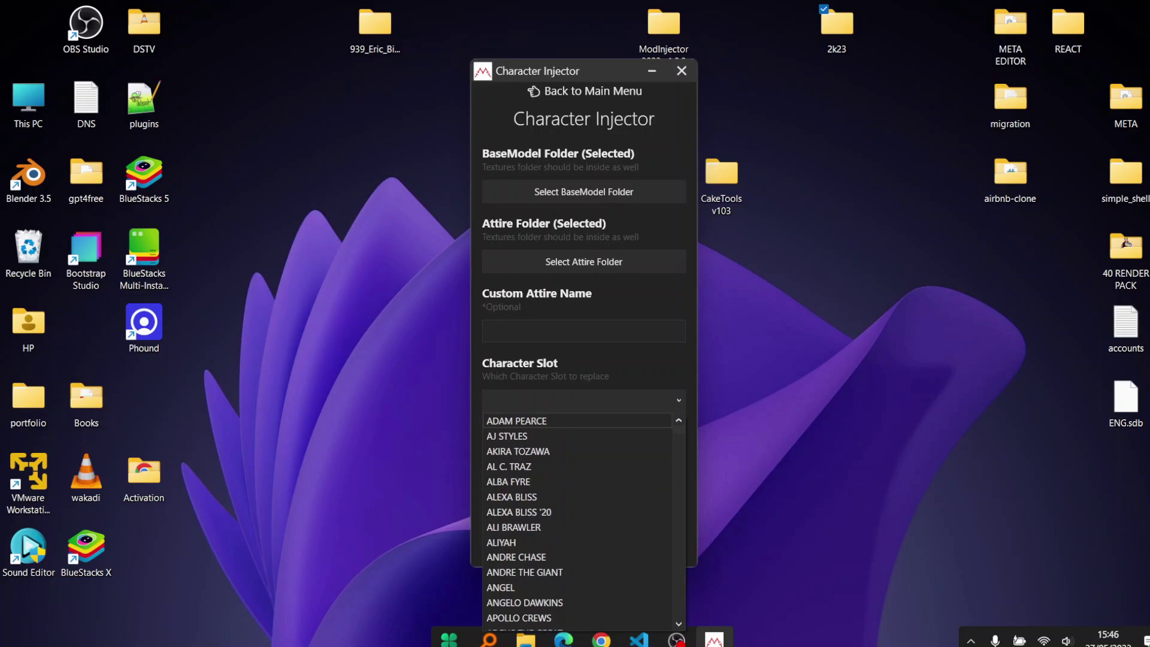
{"action": "left_click", "coordinate": [584, 71]}
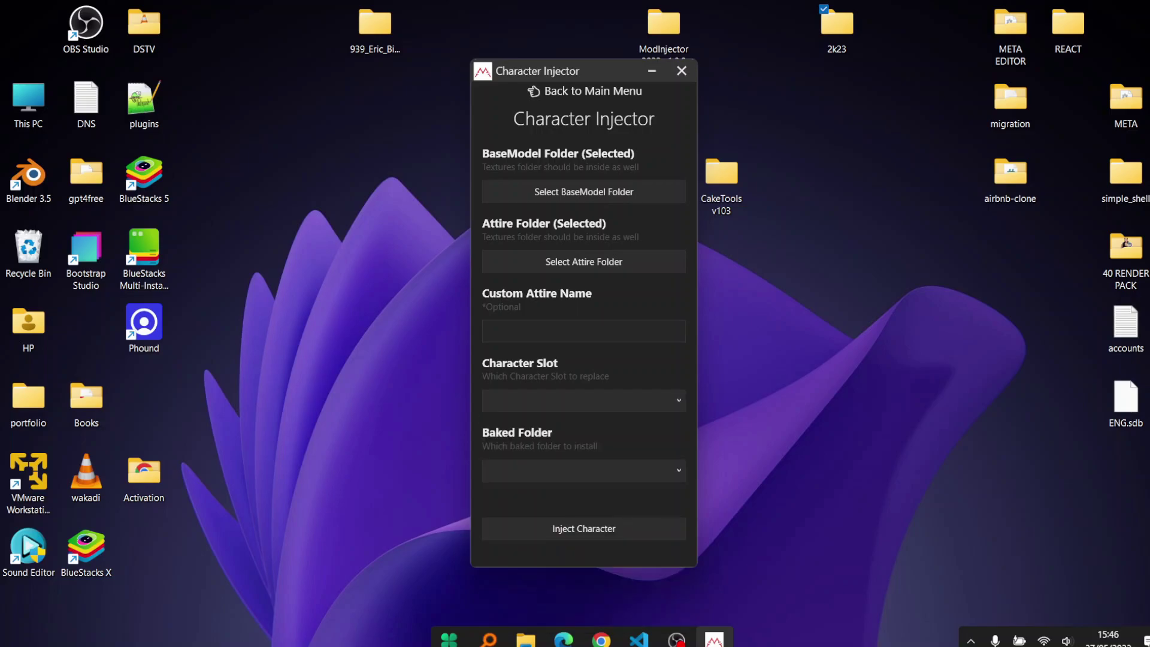
{"action": "left_click_drag", "start_coordinate": [584, 70], "coordinate": [566, 44]}
{"action": "left_click", "coordinate": [566, 375]}
{"action": "scroll", "coordinate": [560, 439], "scroll_direction": "down", "scroll_amount": 20}
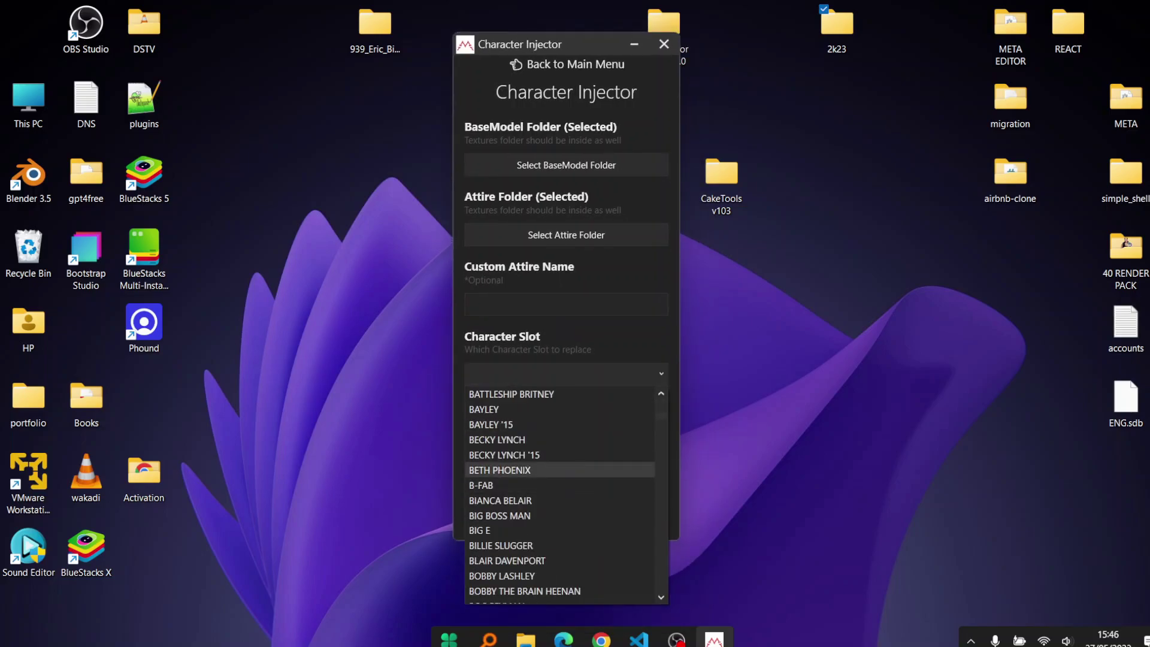
{"action": "scroll", "coordinate": [560, 439], "scroll_direction": "down", "scroll_amount": 20}
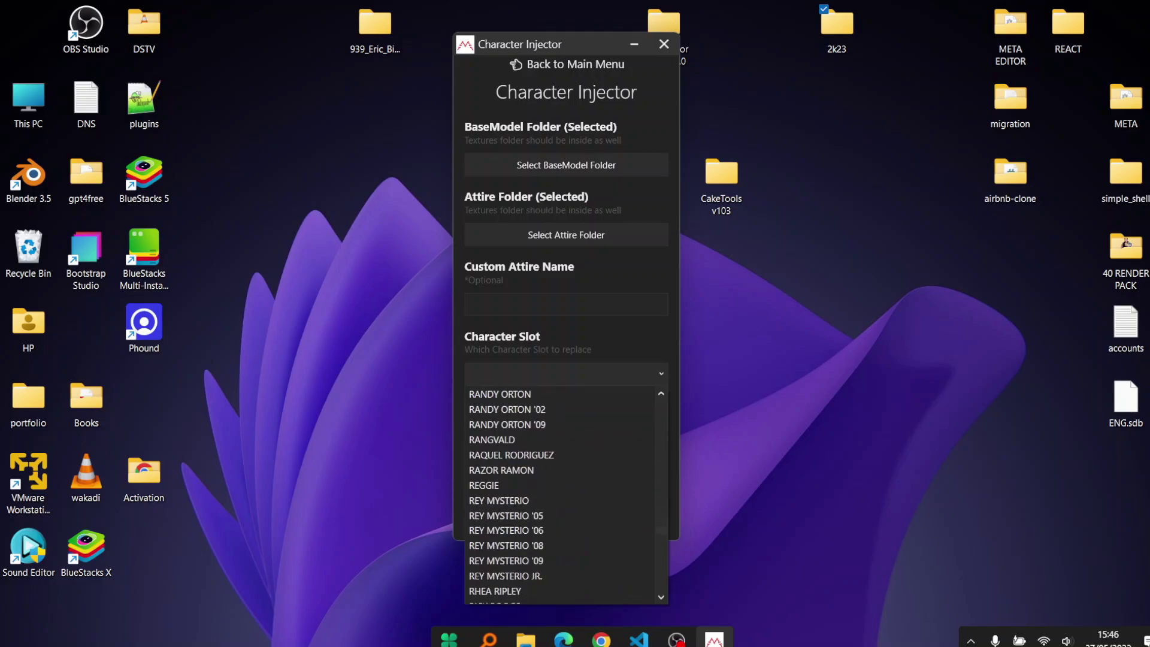
{"action": "scroll", "coordinate": [560, 497], "scroll_direction": "down", "scroll_amount": 1}
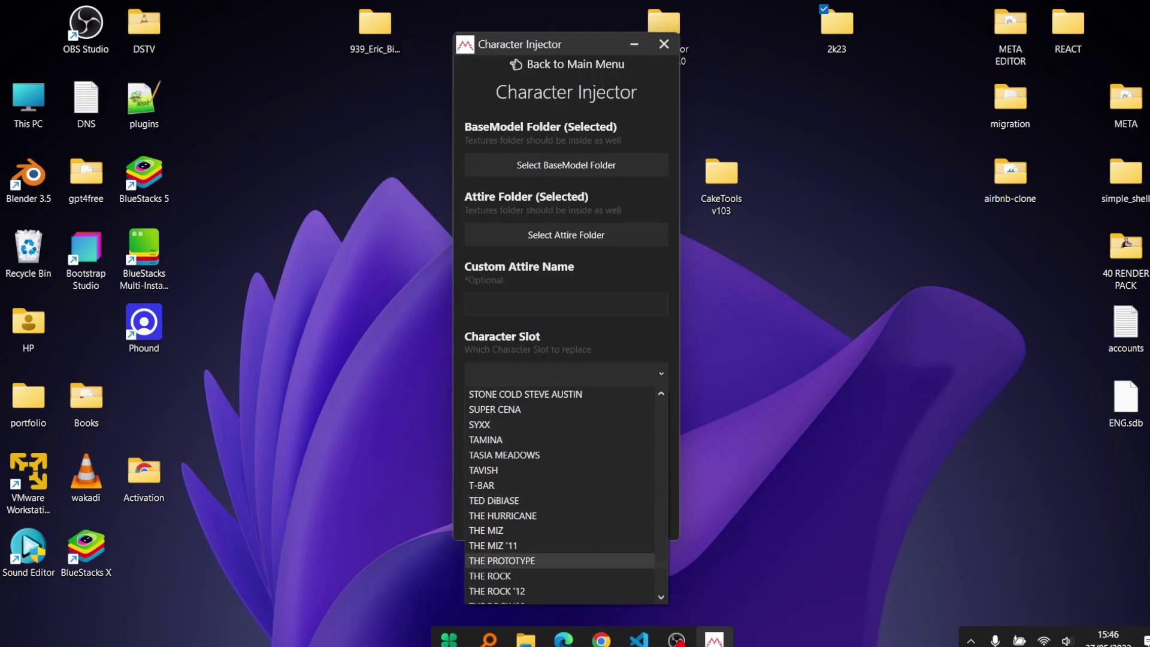
{"action": "left_click", "coordinate": [503, 576]}
Step: Choose cak56 (describe this folder) as the baked folder and inject the character
{"action": "left_click", "coordinate": [566, 443]}
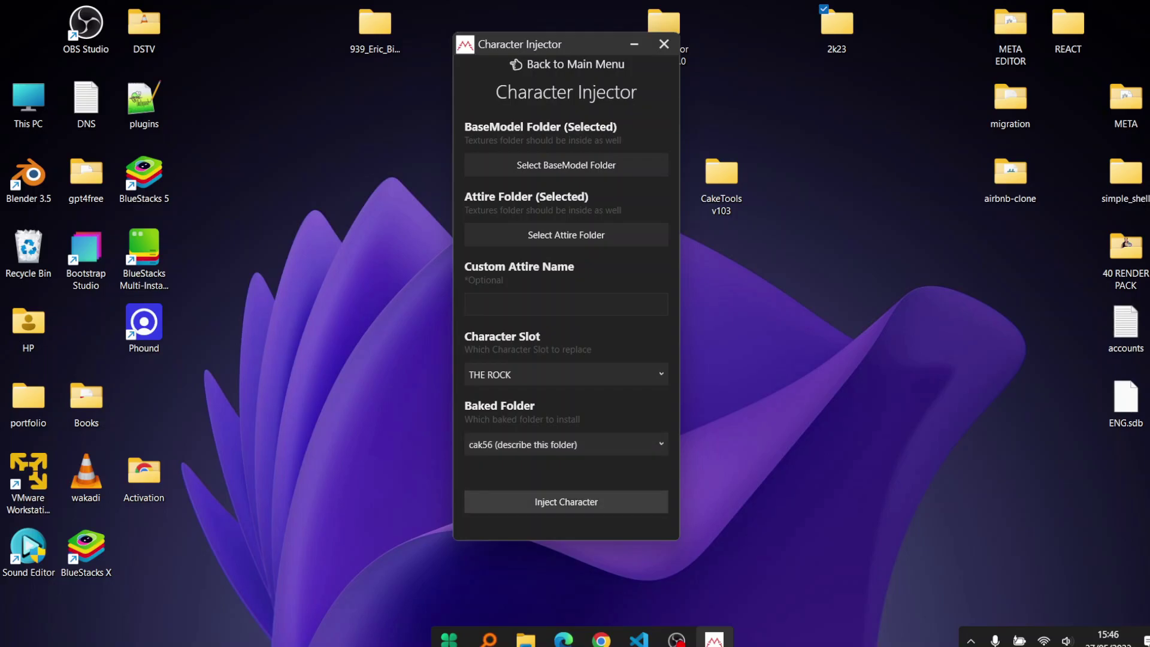
{"action": "left_click", "coordinate": [566, 501]}
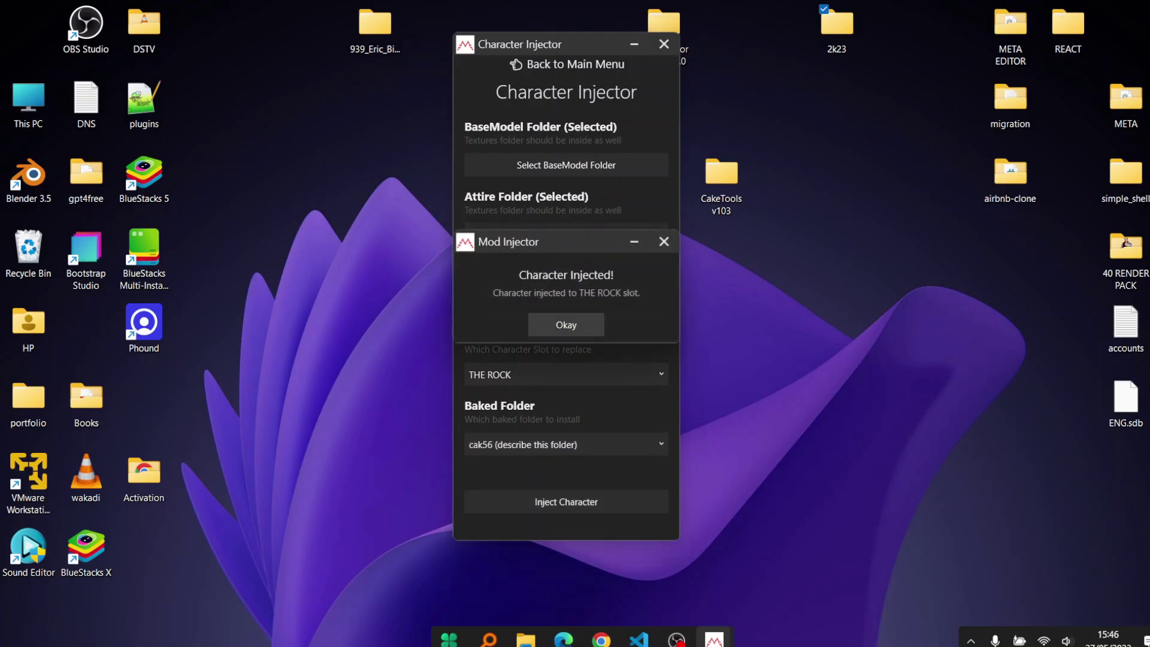
{"action": "left_click", "coordinate": [566, 325]}
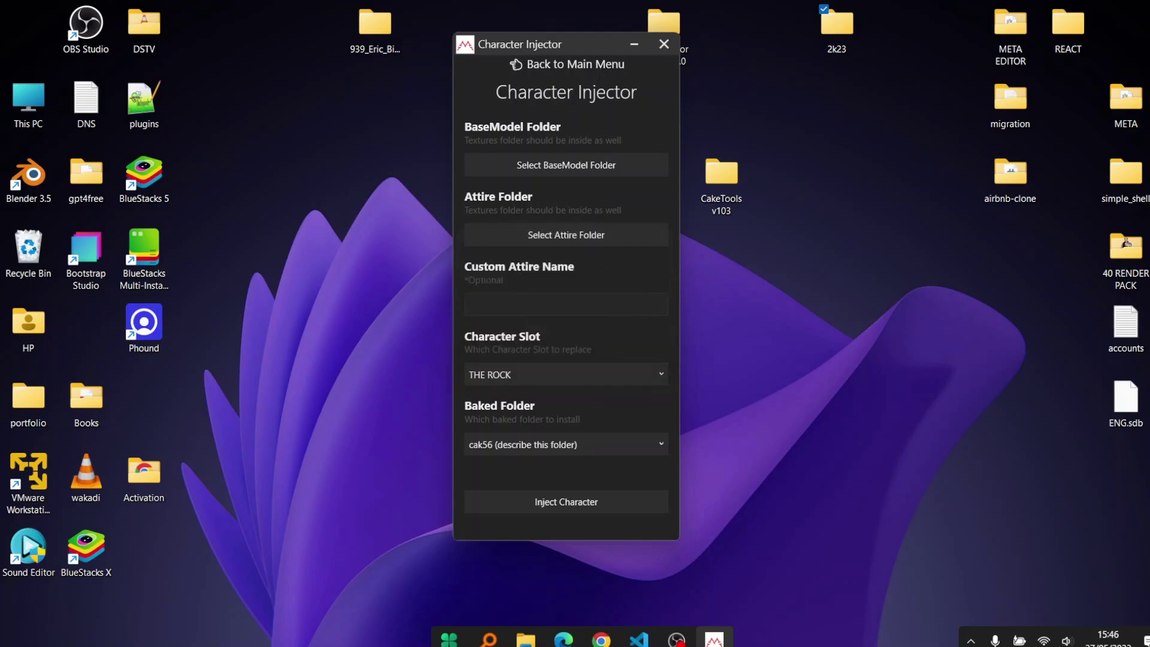
Step: Examine the injected 100_The_Rock_2017 folder and its default attire files in 2k23\mods\cak56\Characters
{"action": "double_click", "coordinate": [837, 26]}
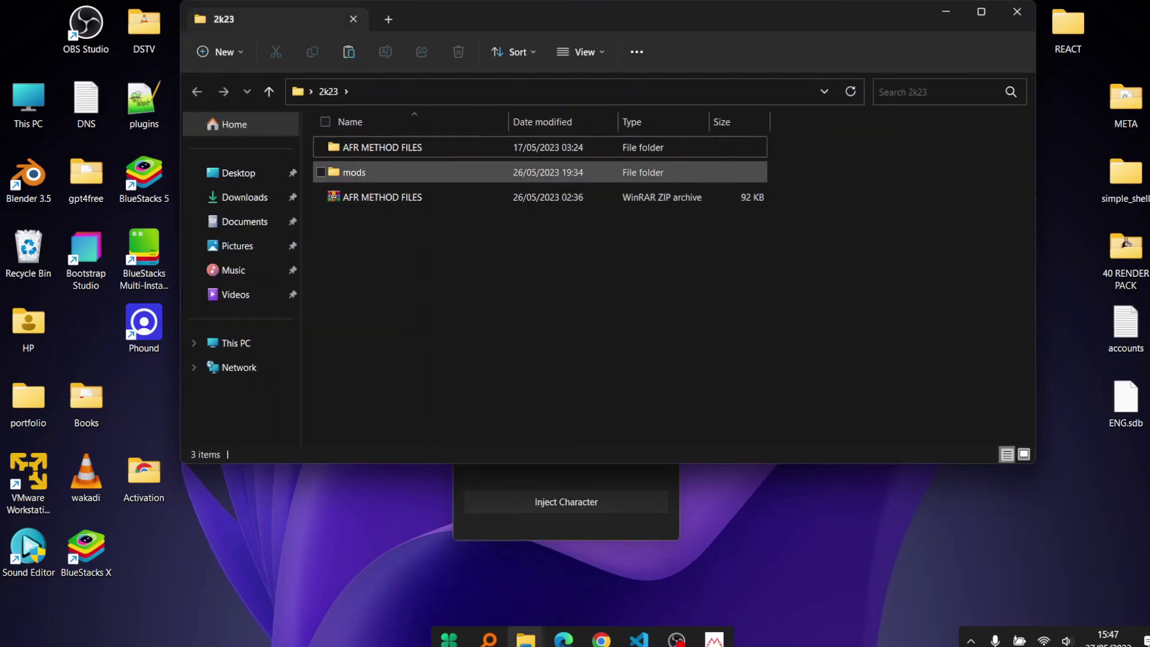
{"action": "double_click", "coordinate": [353, 171]}
{"action": "double_click", "coordinate": [353, 147]}
{"action": "double_click", "coordinate": [360, 172]}
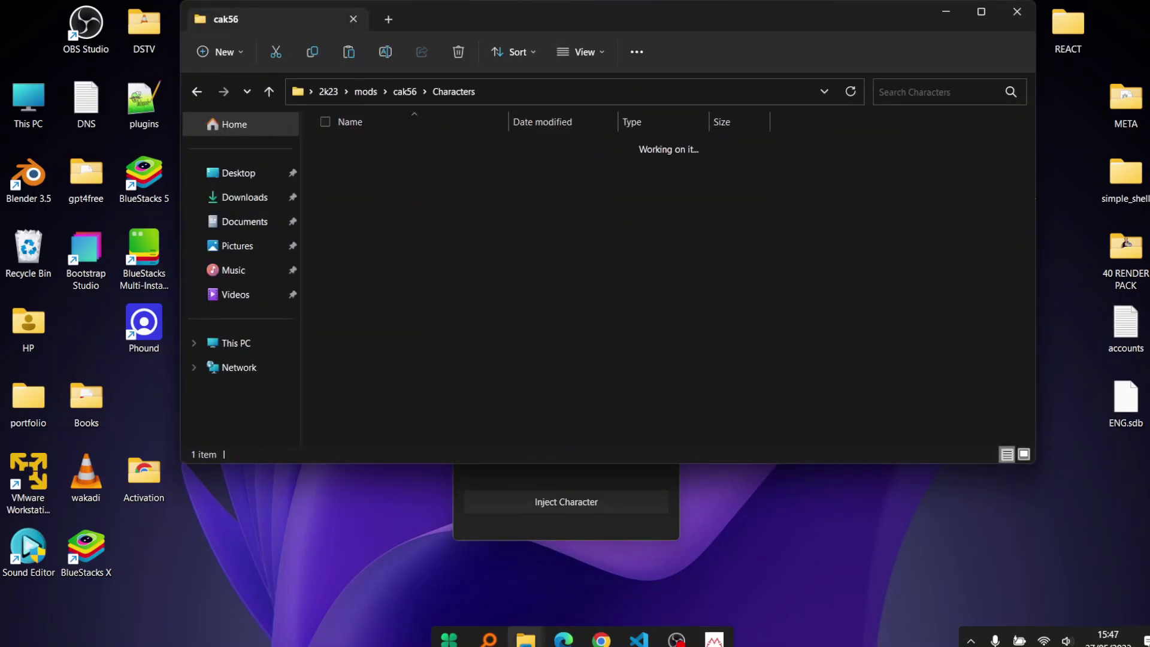
{"action": "double_click", "coordinate": [382, 146]}
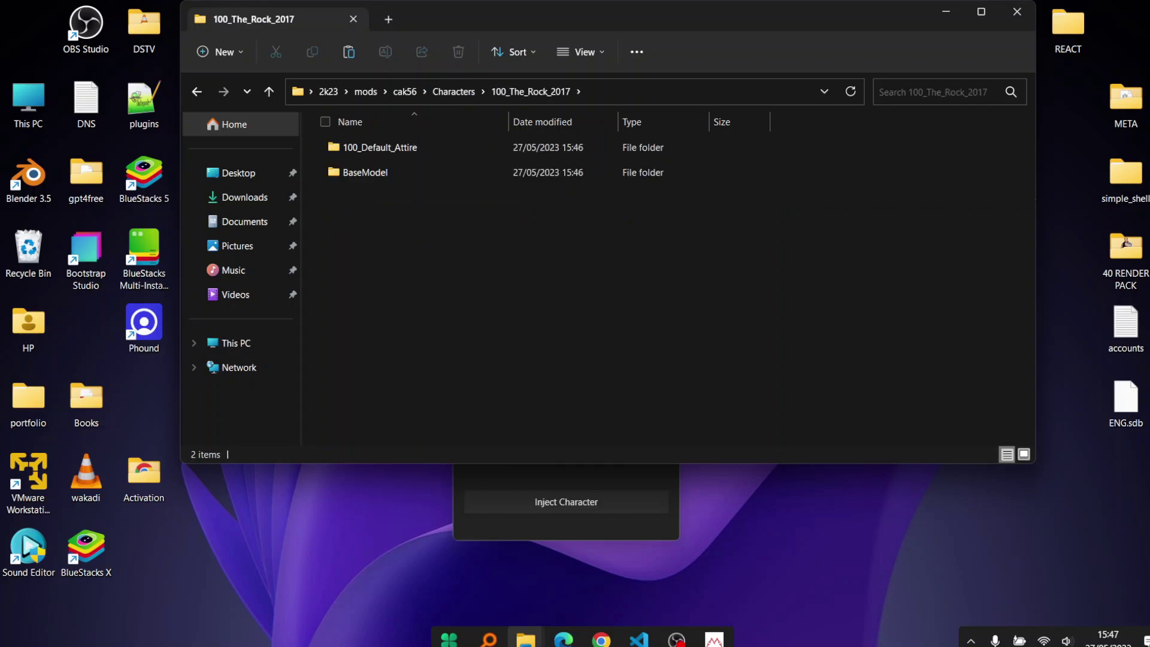
{"action": "double_click", "coordinate": [371, 146]}
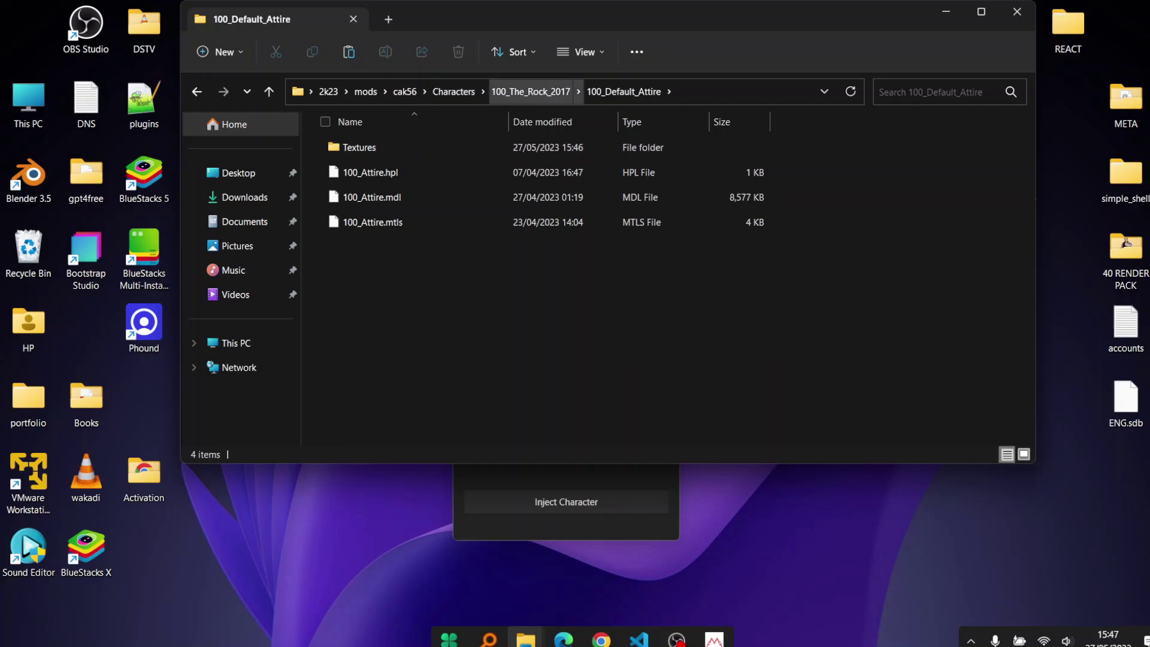
{"action": "left_click", "coordinate": [531, 91]}
{"action": "left_click", "coordinate": [454, 91]}
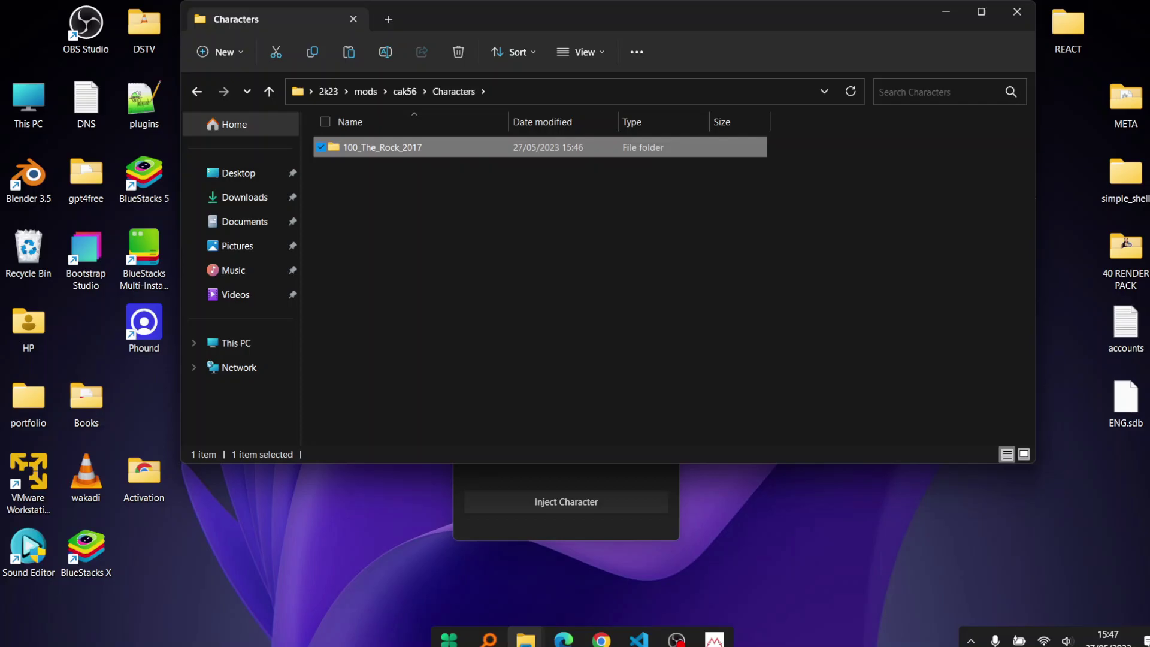
Step: Rename the 100_The_Rock_2017 folder as 100_the_Rock_2017
{"action": "right_click", "coordinate": [388, 147]}
{"action": "left_click", "coordinate": [419, 592]}
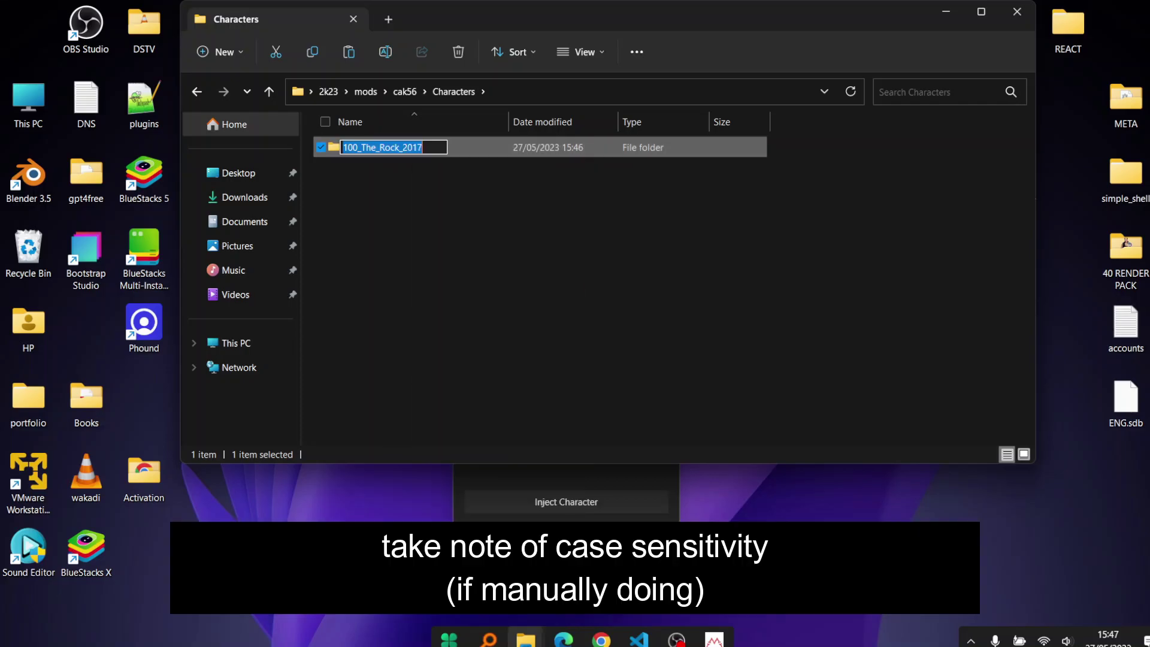
{"action": "left_click", "coordinate": [366, 146]}
{"action": "key", "text": "BackSpace"}
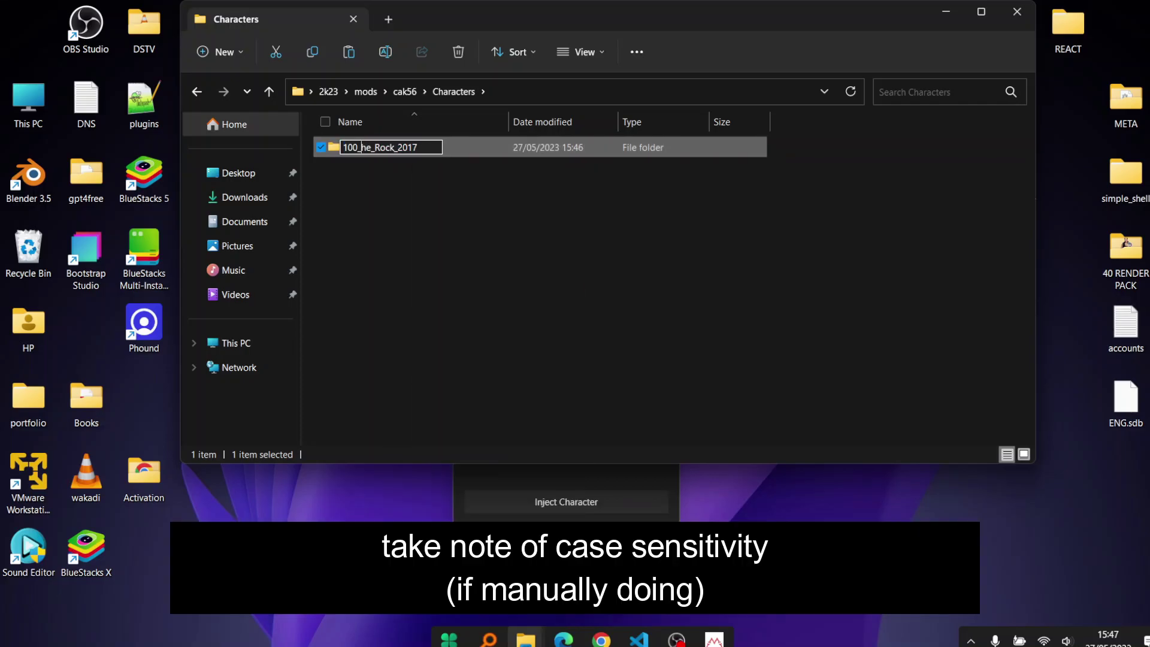
{"action": "type", "text": "t"}
{"action": "key", "text": "Return"}
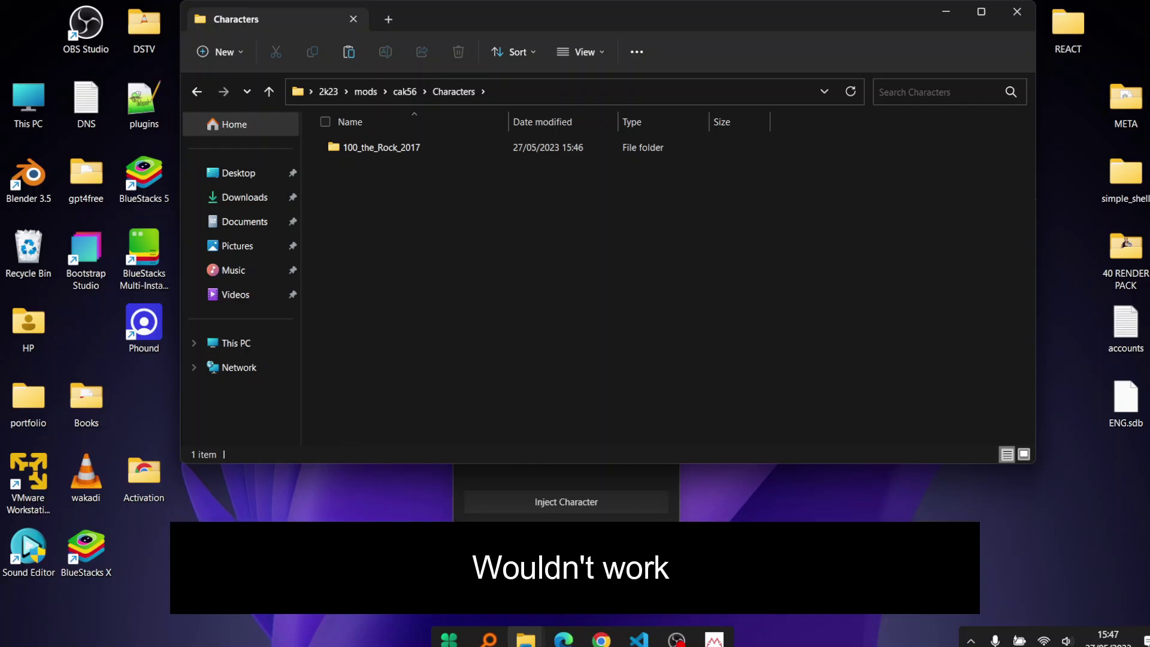
Step: Undo the character folder's rename and go back to the cak56 folder
{"action": "right_click", "coordinate": [461, 208]}
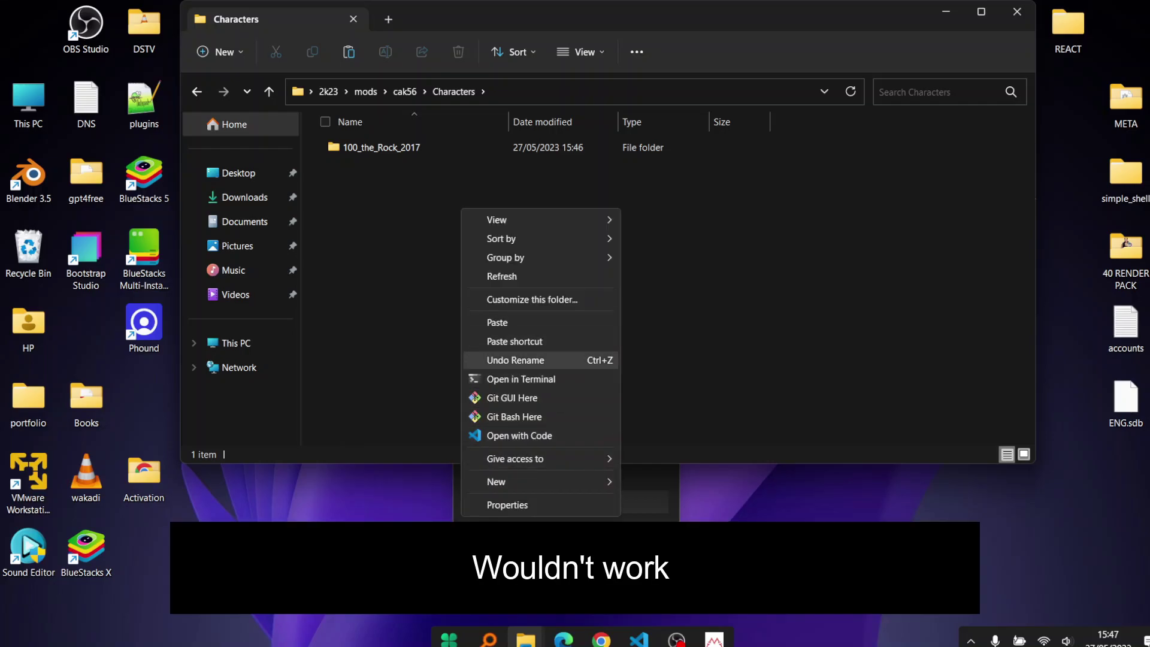
{"action": "left_click", "coordinate": [515, 360]}
{"action": "left_click", "coordinate": [405, 91]}
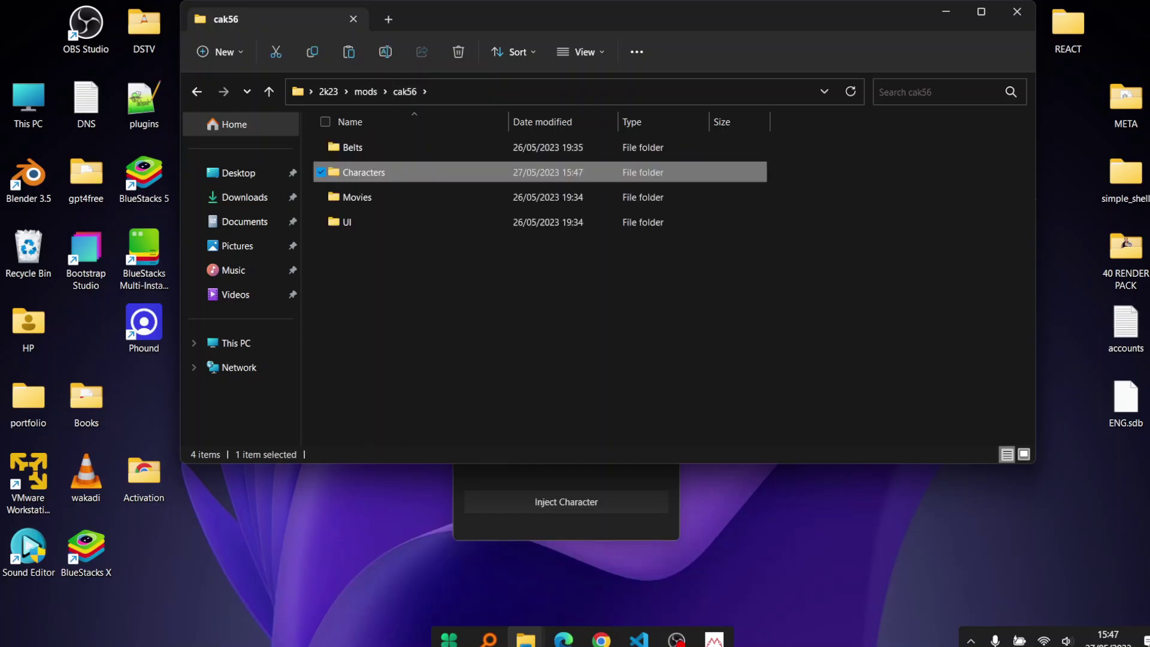
Step: Return Mod Injector to its main menu and close the cak56 folder window
{"action": "key", "text": "alt+Tab"}
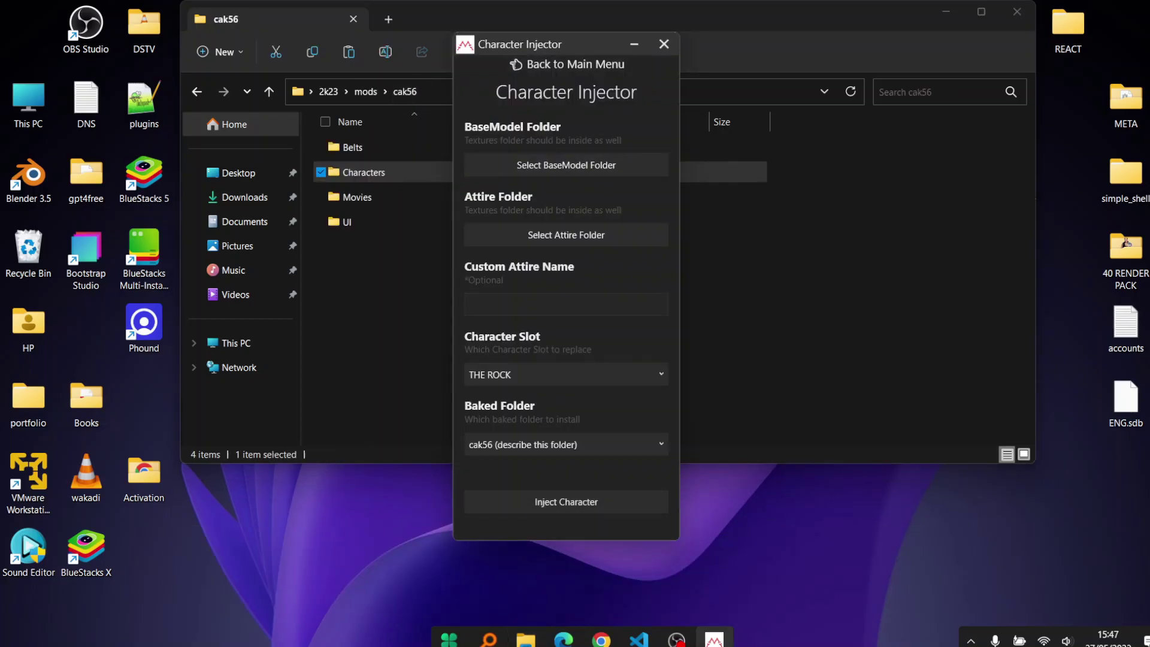
{"action": "left_click", "coordinate": [567, 64]}
{"action": "key", "text": "alt+Tab"}
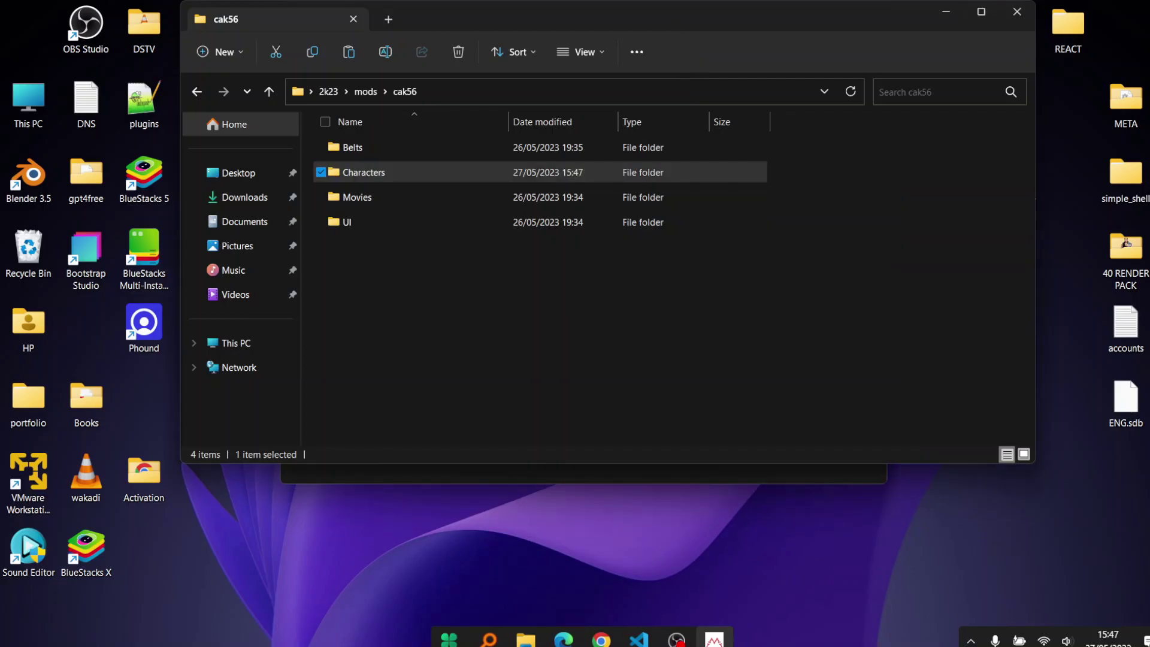
{"action": "left_click", "coordinate": [1017, 11]}
Step: Look over the GFX mod injection form's file, slot and baked folder options, and return to the main menu
{"action": "left_click", "coordinate": [382, 178]}
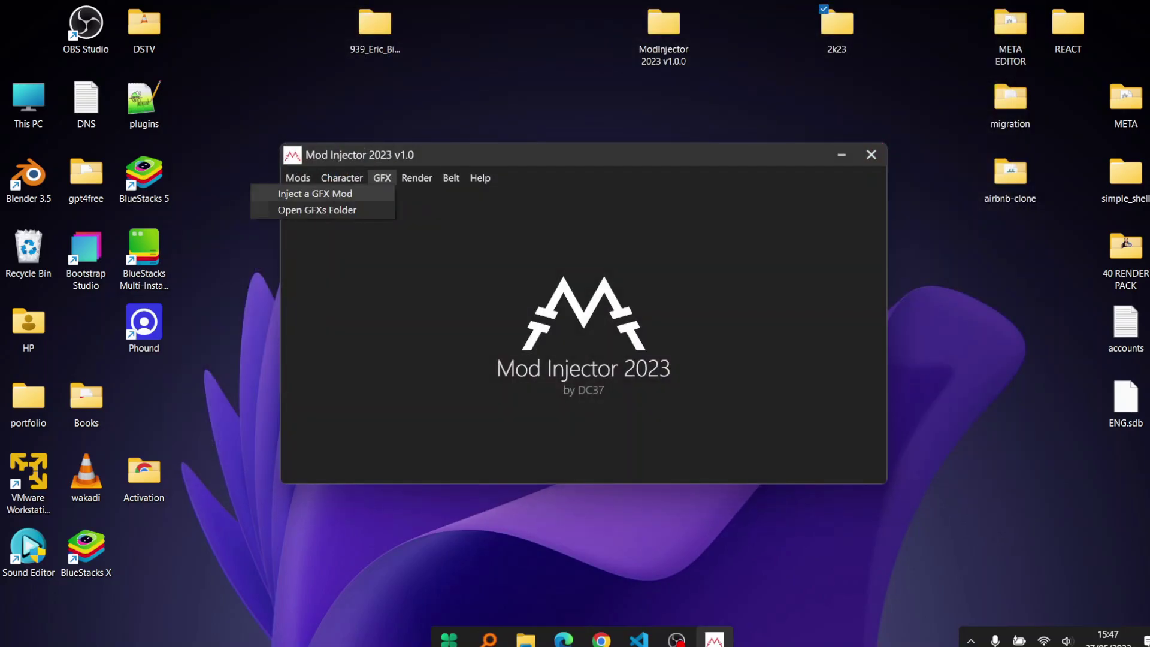
{"action": "left_click", "coordinate": [315, 194]}
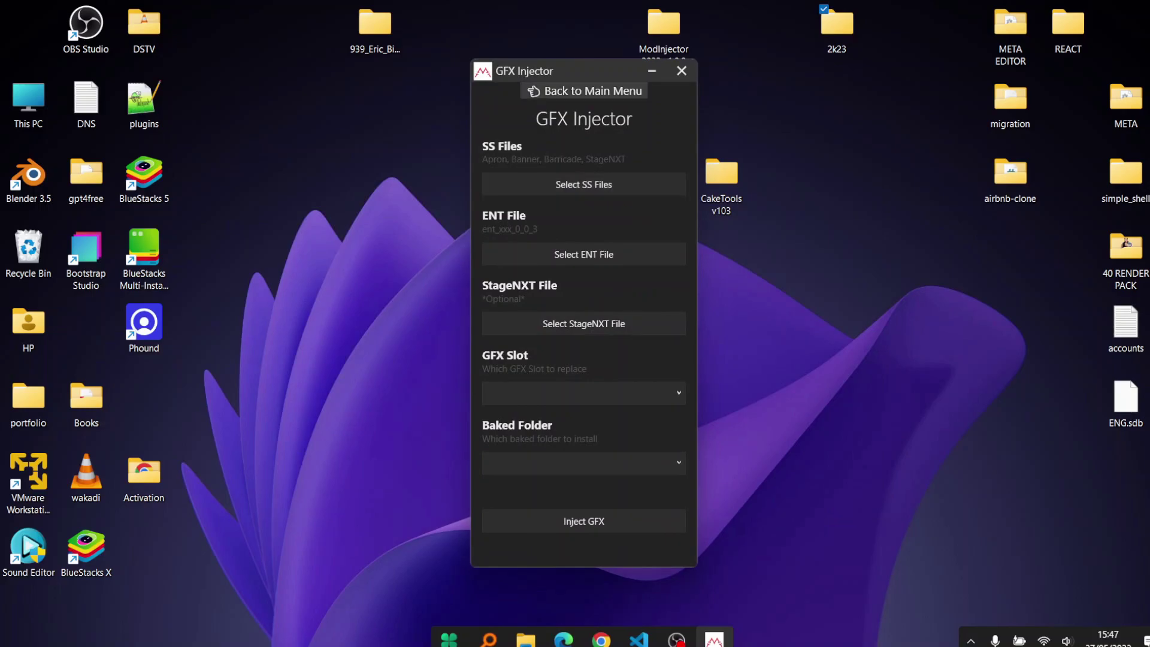
{"action": "left_click", "coordinate": [584, 90]}
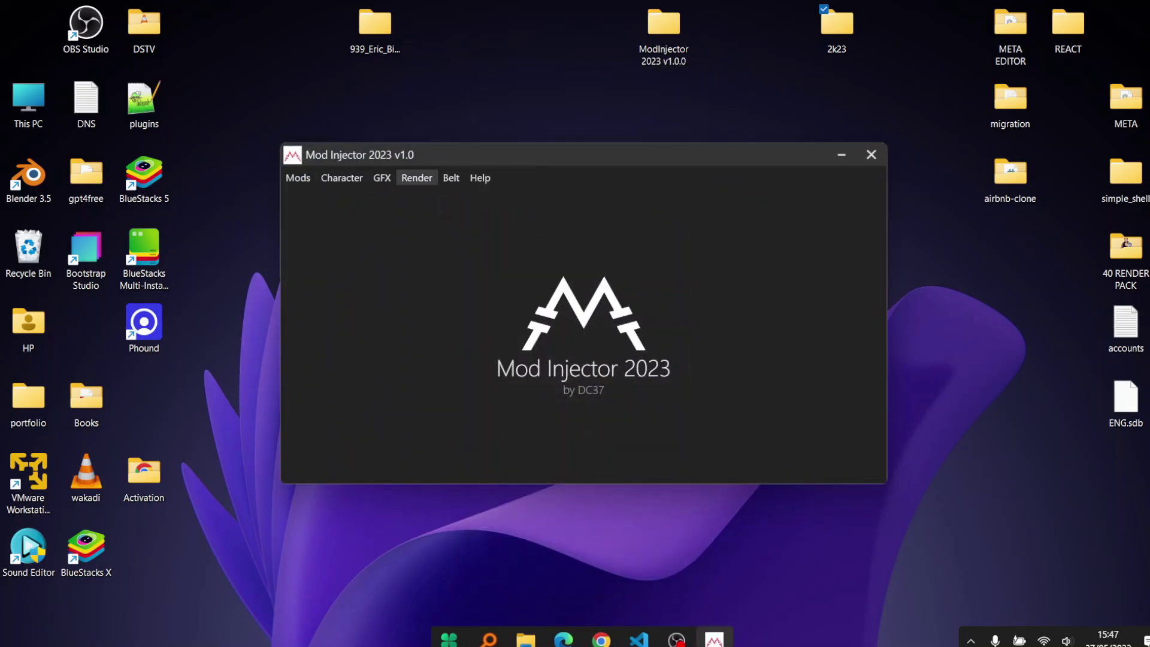
Step: Open the CUSTOM folder inside 40 RENDER PACK and arrange its window beside Mod Injector, with the CODY20 render selected
{"action": "left_click", "coordinate": [417, 178]}
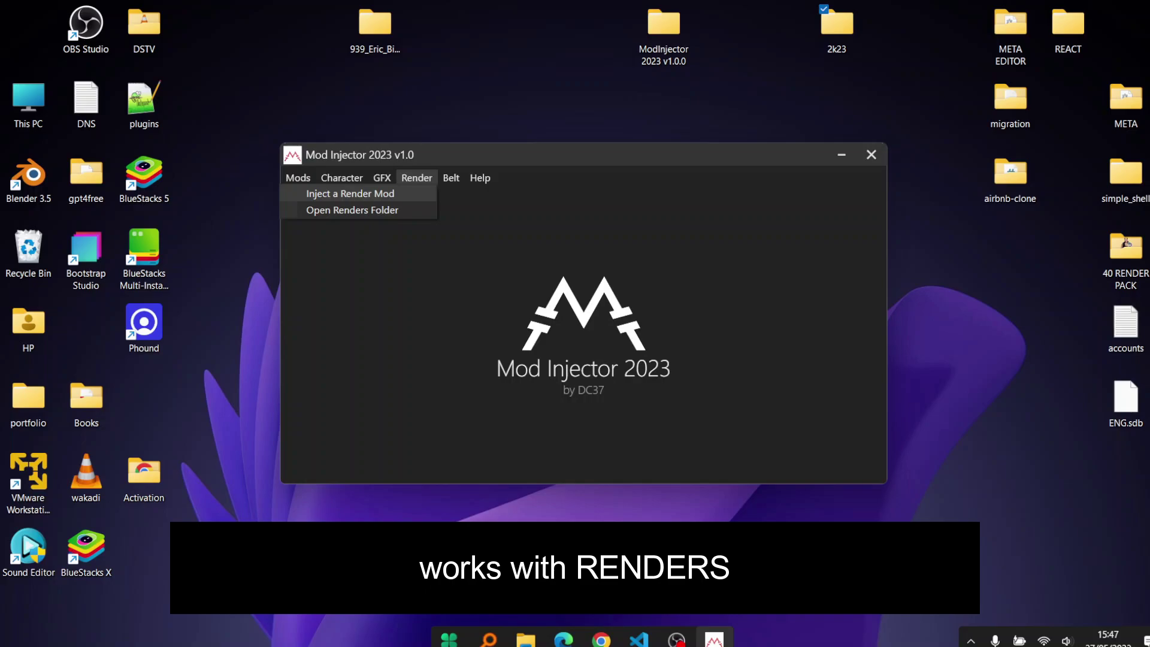
{"action": "double_click", "coordinate": [1125, 259]}
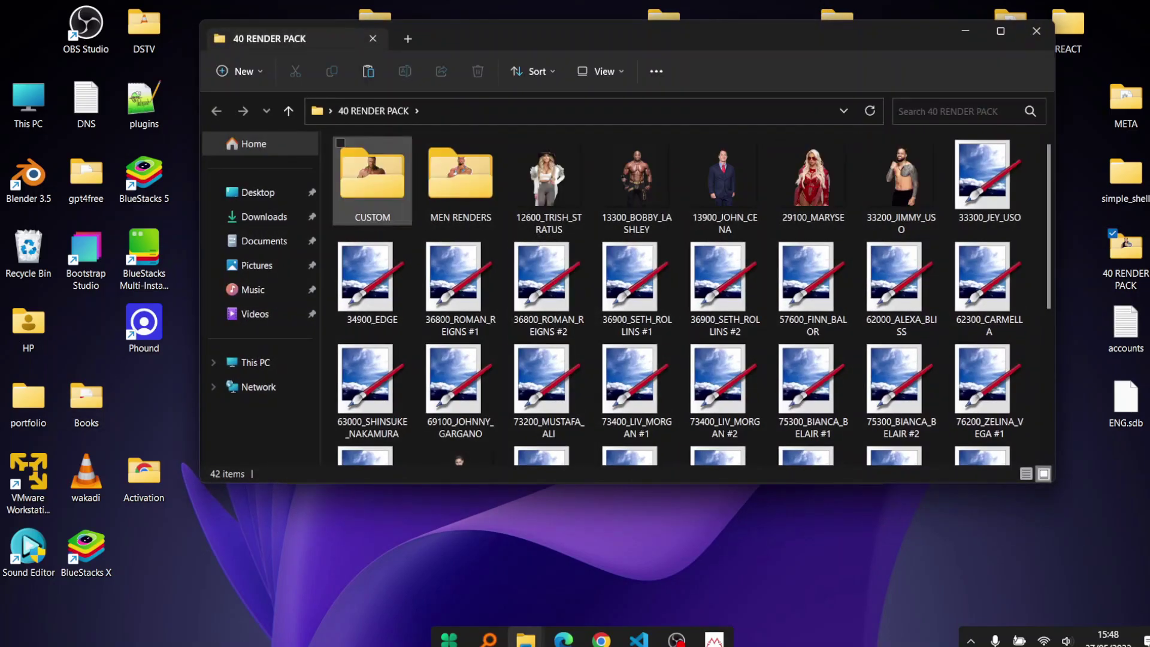
{"action": "double_click", "coordinate": [372, 179]}
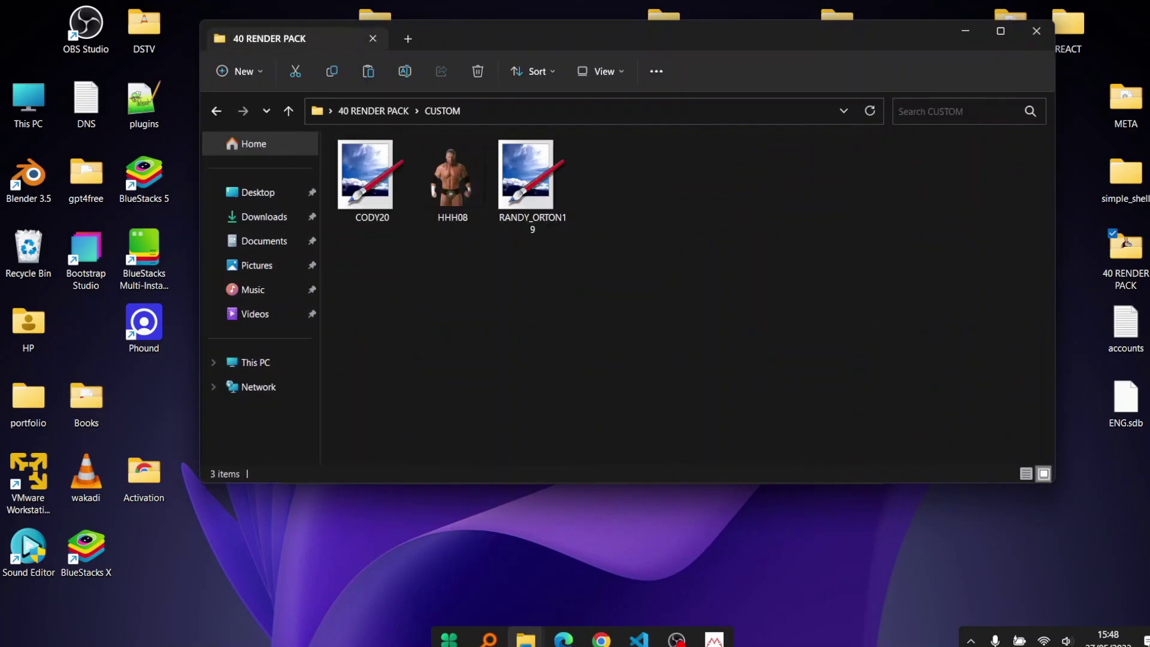
{"action": "left_click_drag", "start_coordinate": [556, 43], "coordinate": [749, 50]}
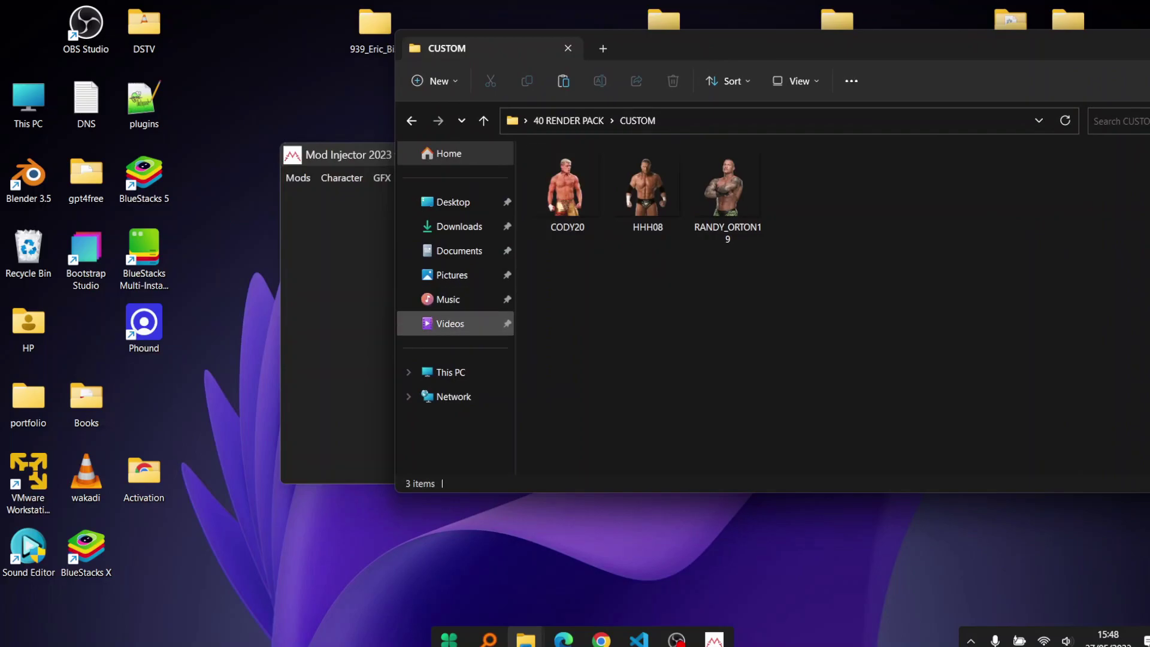
{"action": "left_click", "coordinate": [444, 204]}
{"action": "left_click_drag", "start_coordinate": [444, 203], "coordinate": [382, 288]}
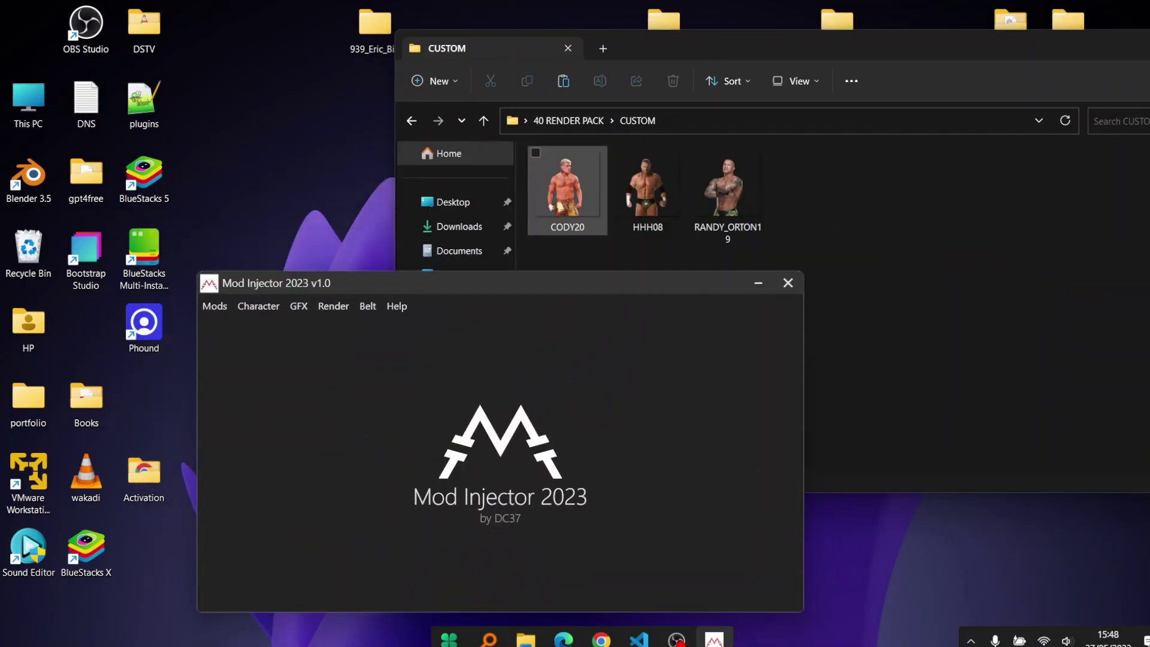
{"action": "left_click", "coordinate": [567, 189]}
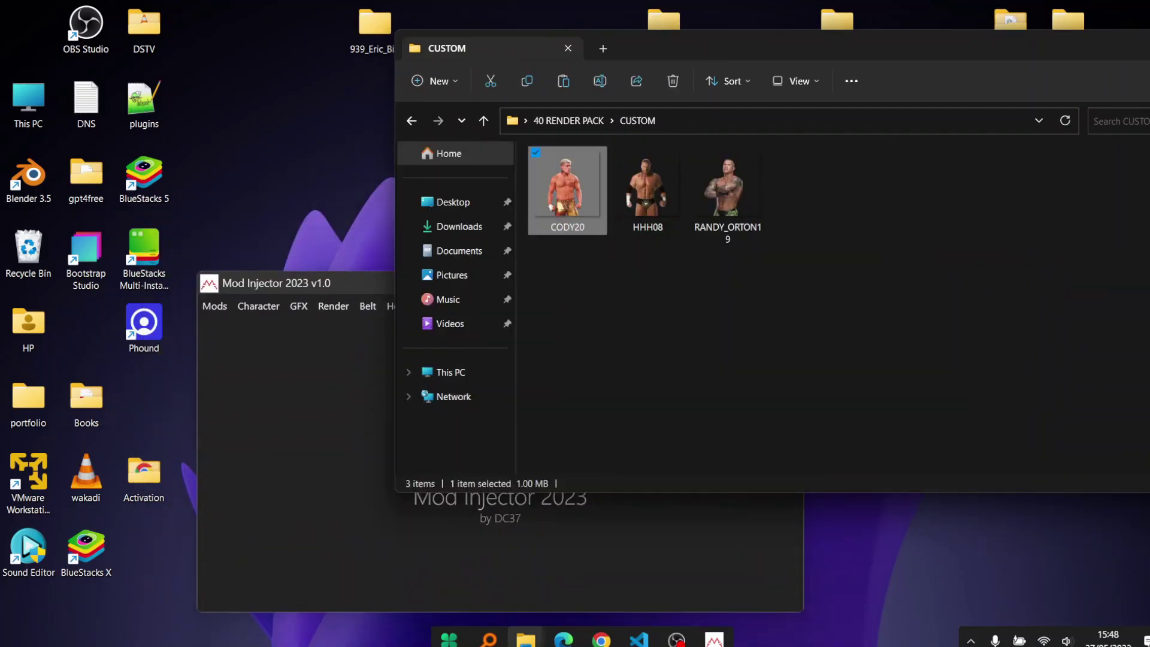
Step: Open the Render Injector and place it beside the CUSTOM folder's render files
{"action": "left_click", "coordinate": [333, 306]}
{"action": "left_click", "coordinate": [333, 306]}
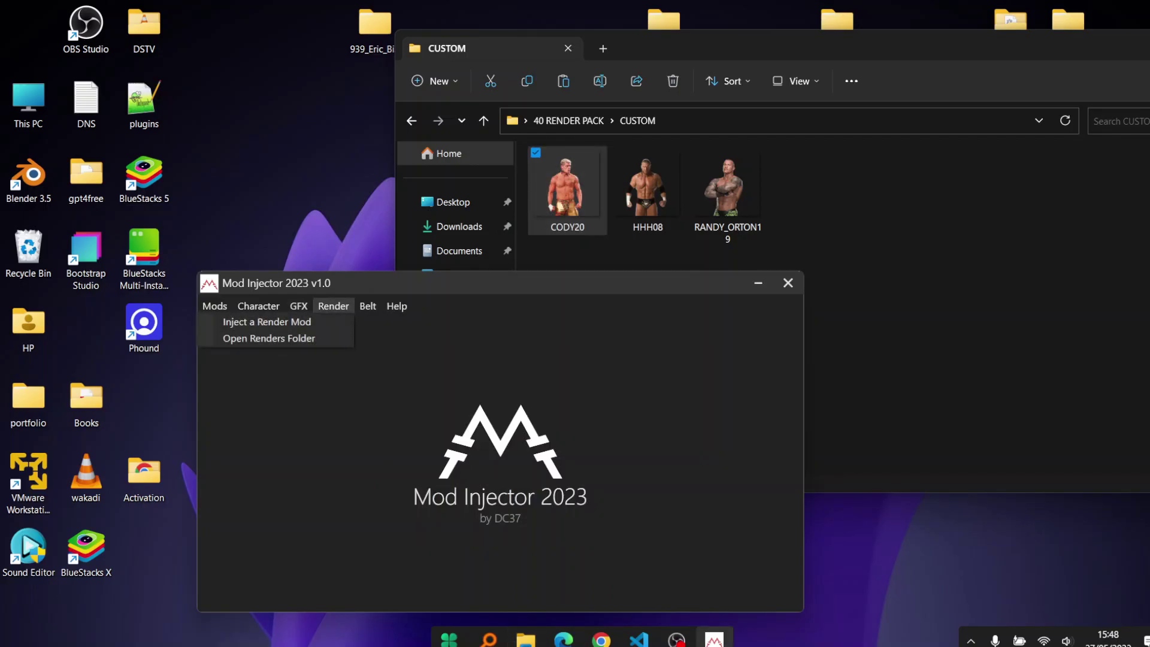
{"action": "left_click", "coordinate": [266, 321]}
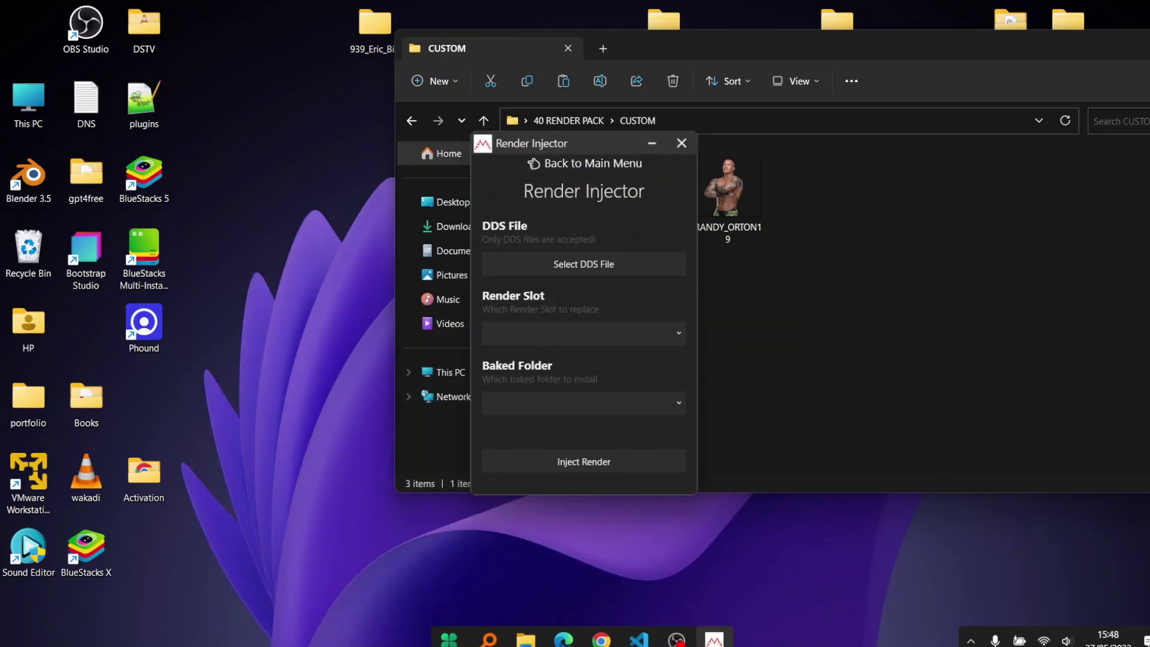
{"action": "left_click_drag", "start_coordinate": [560, 143], "coordinate": [307, 135]}
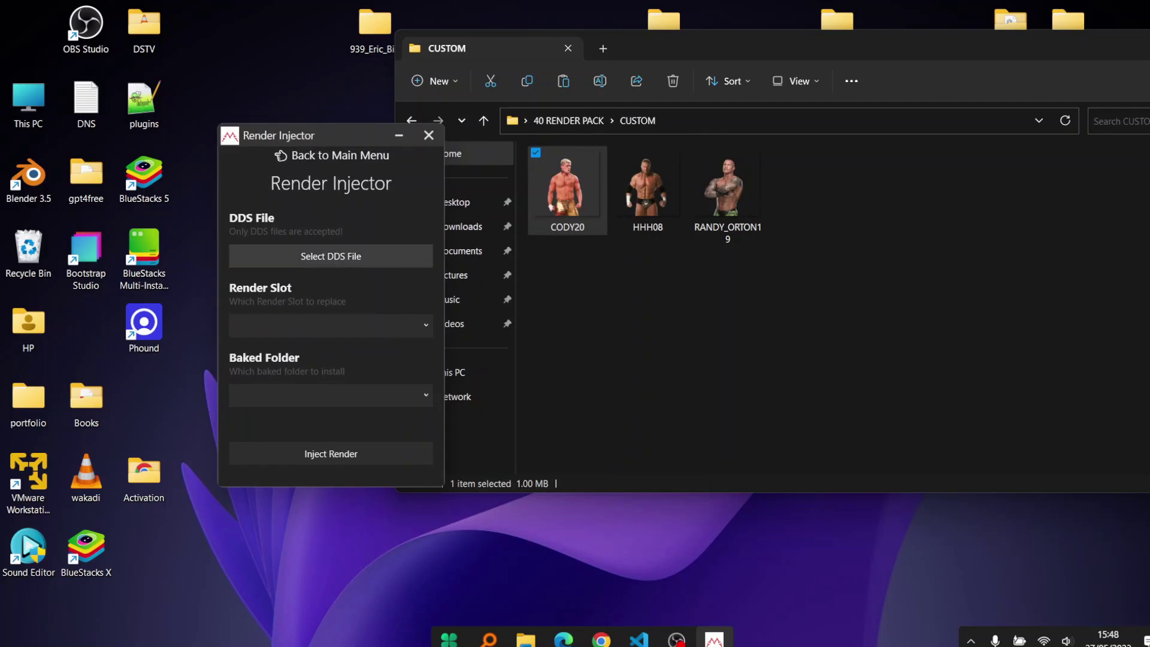
Step: Open the Render Injector's DDS file selection and show file name extensions in the CUSTOM folder
{"action": "left_click", "coordinate": [330, 255]}
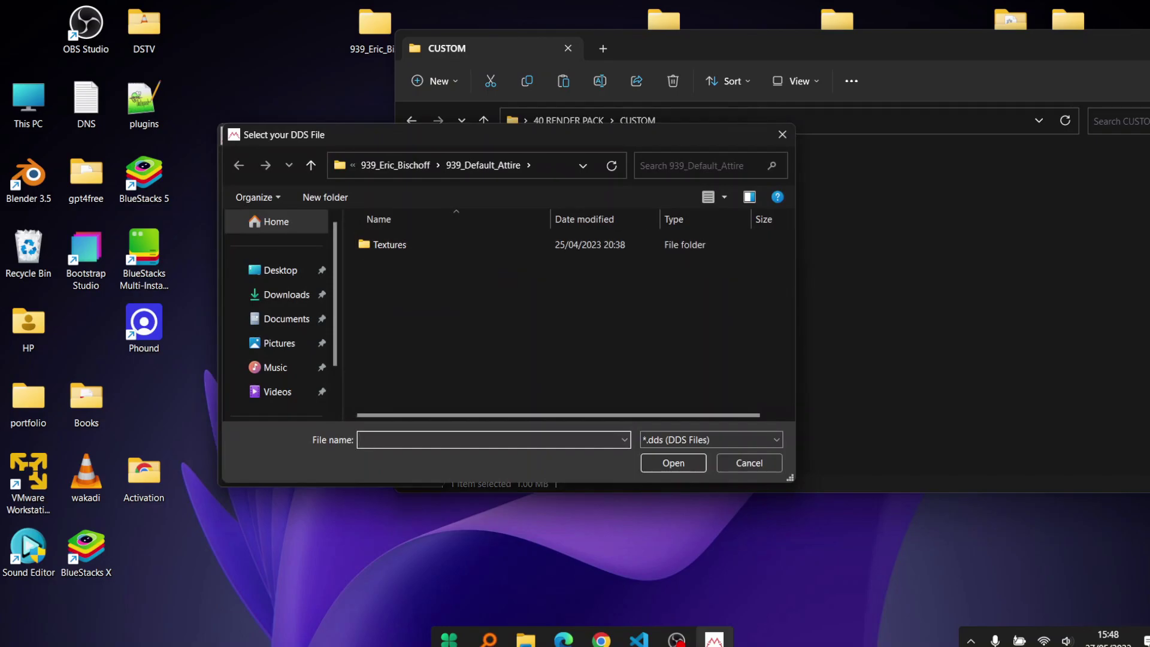
{"action": "left_click", "coordinate": [868, 282]}
{"action": "left_click", "coordinate": [796, 81]}
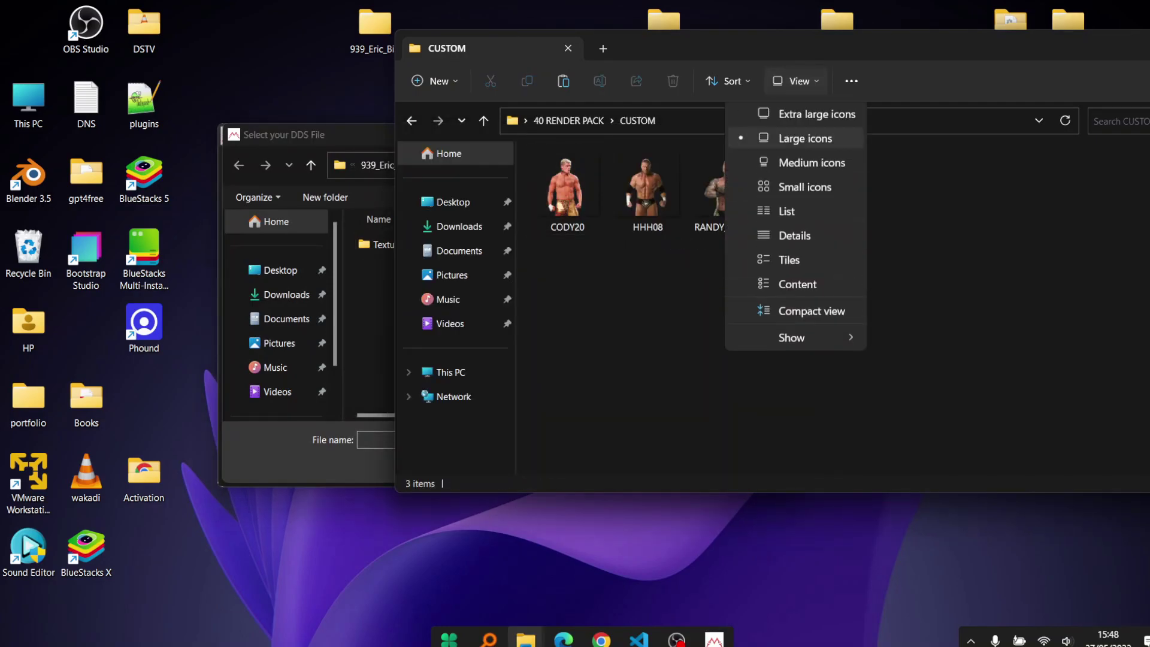
{"action": "mouse_move", "coordinate": [795, 340]}
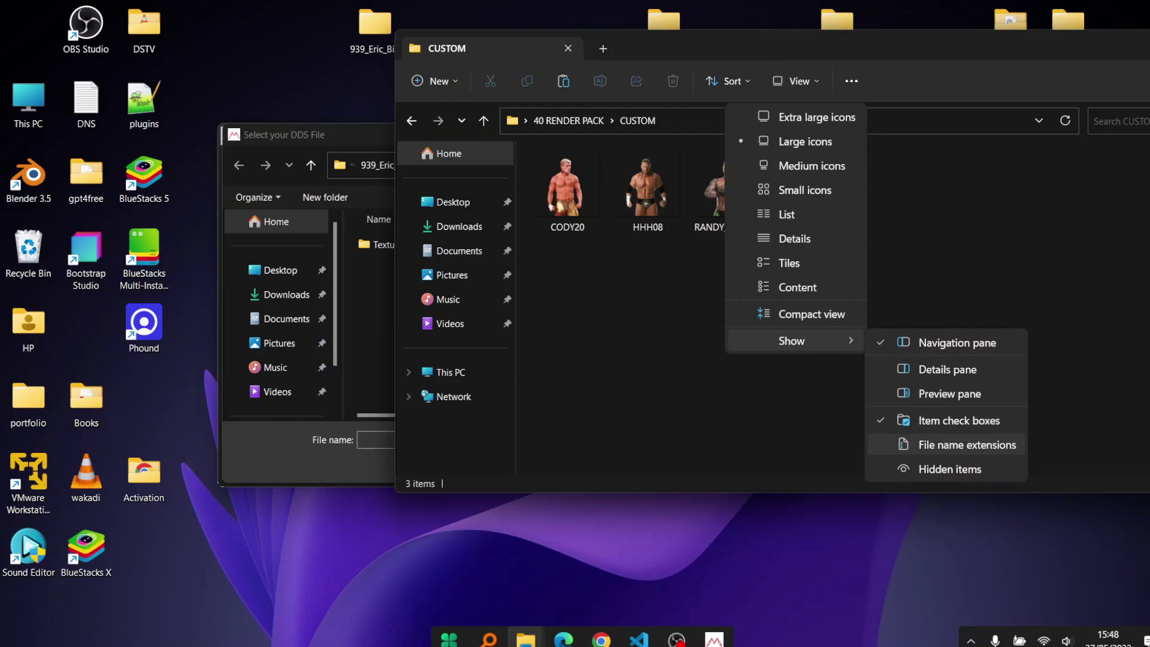
{"action": "left_click", "coordinate": [922, 443]}
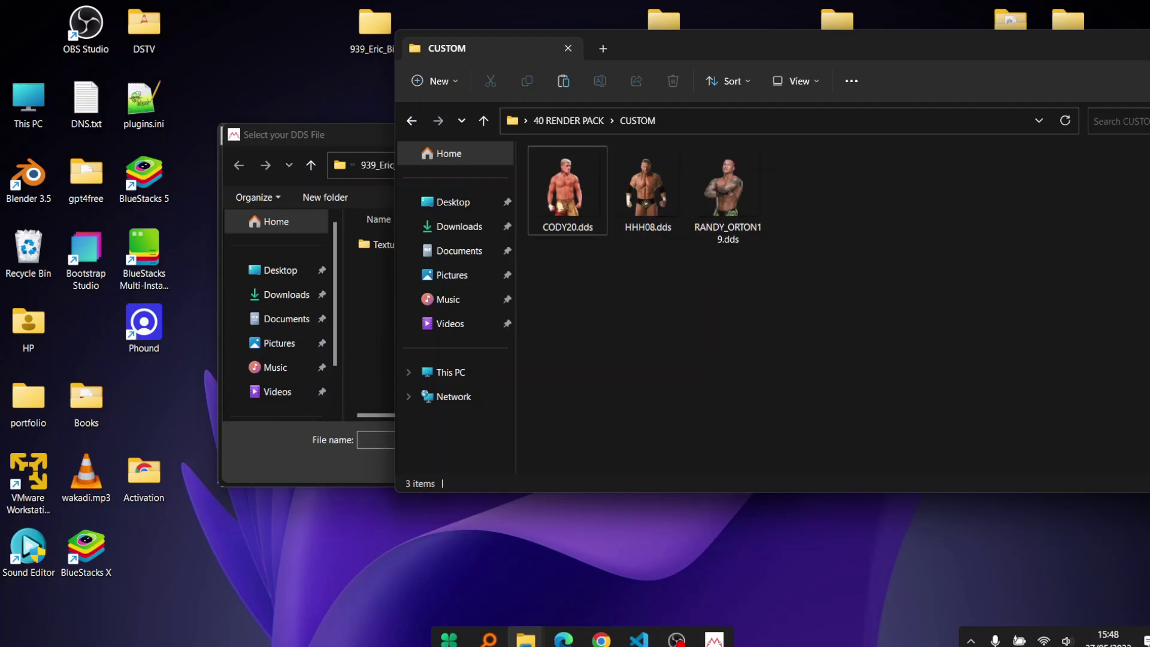
Step: Copy the CUSTOM folder's path into the file selection dialog and choose CODY20.dds as the render's DDS file
{"action": "left_click", "coordinate": [517, 121]}
{"action": "right_click", "coordinate": [517, 123]}
{"action": "left_click", "coordinate": [554, 172]}
{"action": "left_click", "coordinate": [372, 305]}
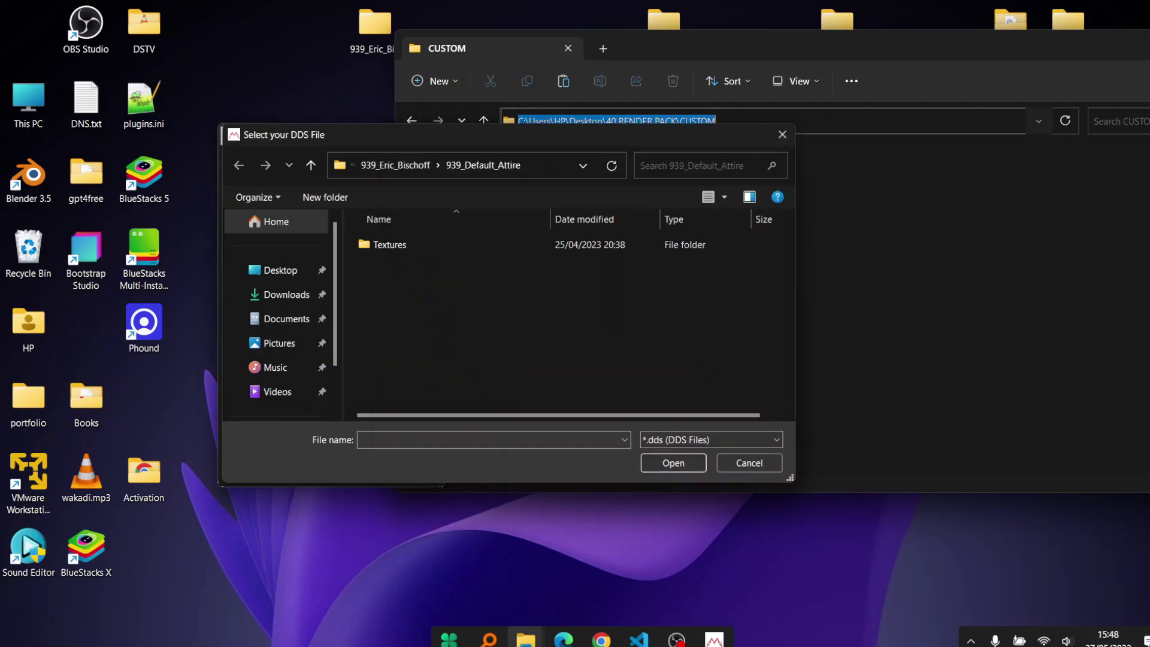
{"action": "left_click", "coordinate": [539, 166]}
{"action": "right_click", "coordinate": [345, 163]}
{"action": "left_click", "coordinate": [385, 227]}
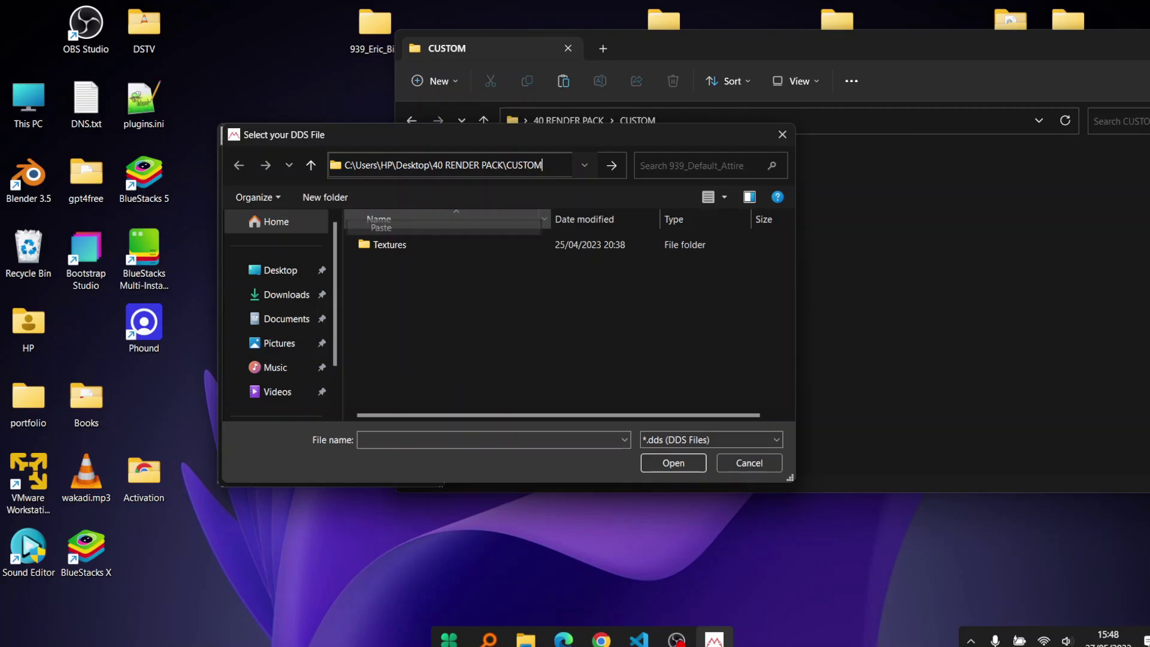
{"action": "left_click", "coordinate": [612, 165]}
{"action": "key", "text": "Return"}
{"action": "left_click", "coordinate": [394, 258]}
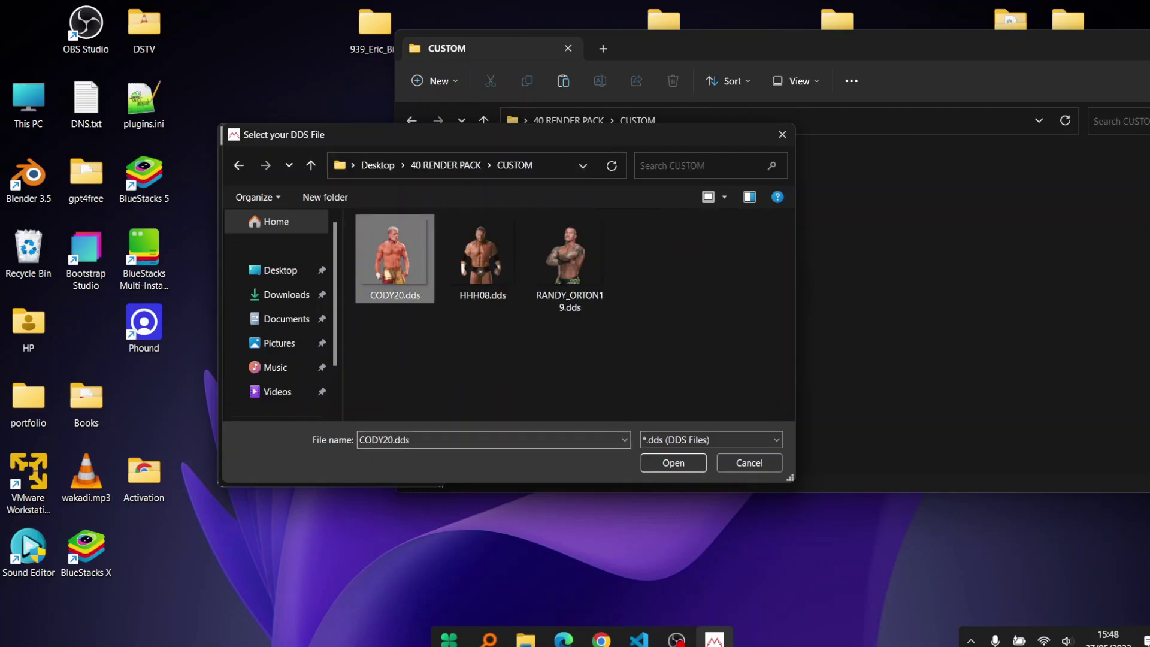
{"action": "left_click", "coordinate": [673, 463]}
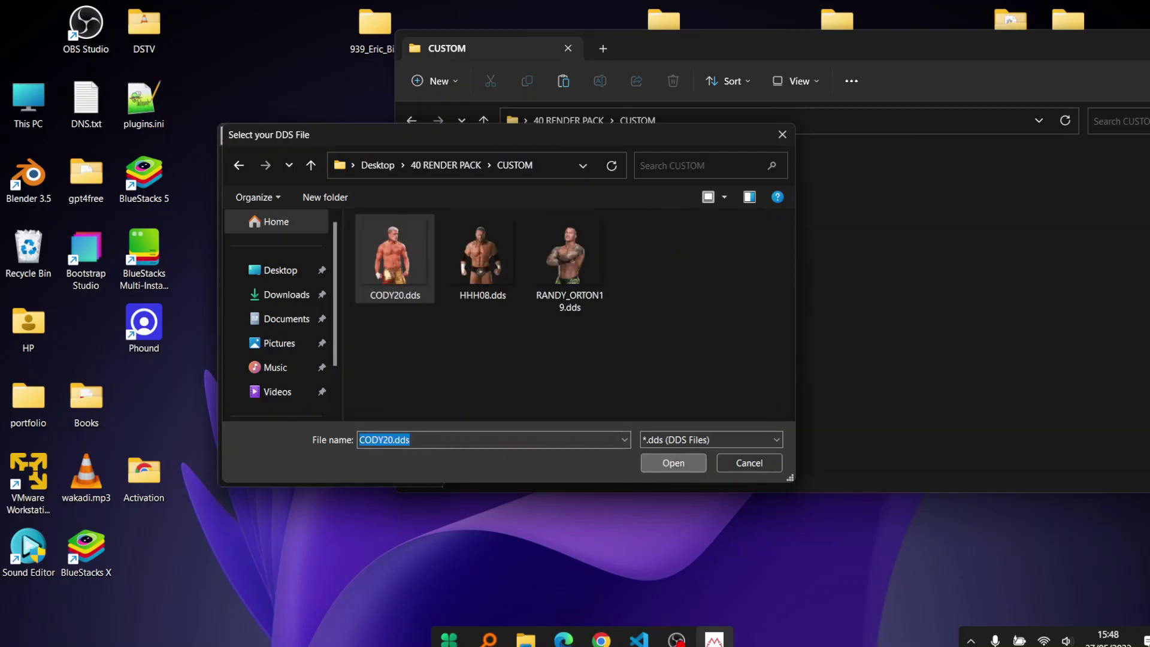
Step: Inject the selected render into the Cody Rhodes slot using the cak56 baked folder, and dismiss the completion message
{"action": "left_click", "coordinate": [331, 325]}
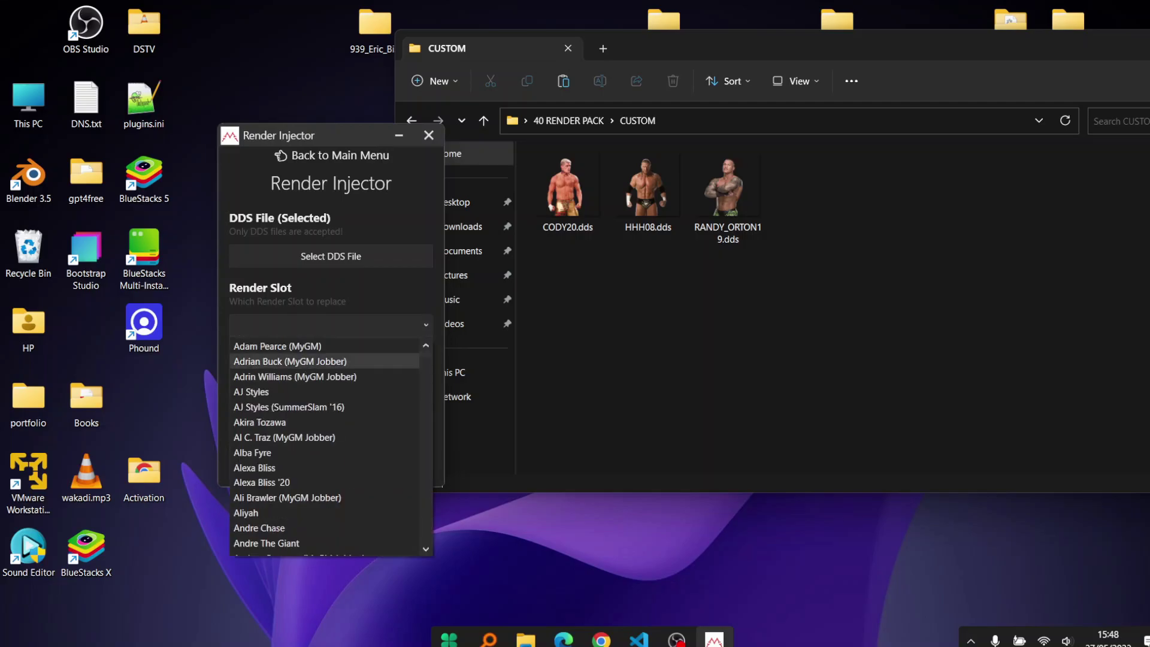
{"action": "type", "text": "co"}
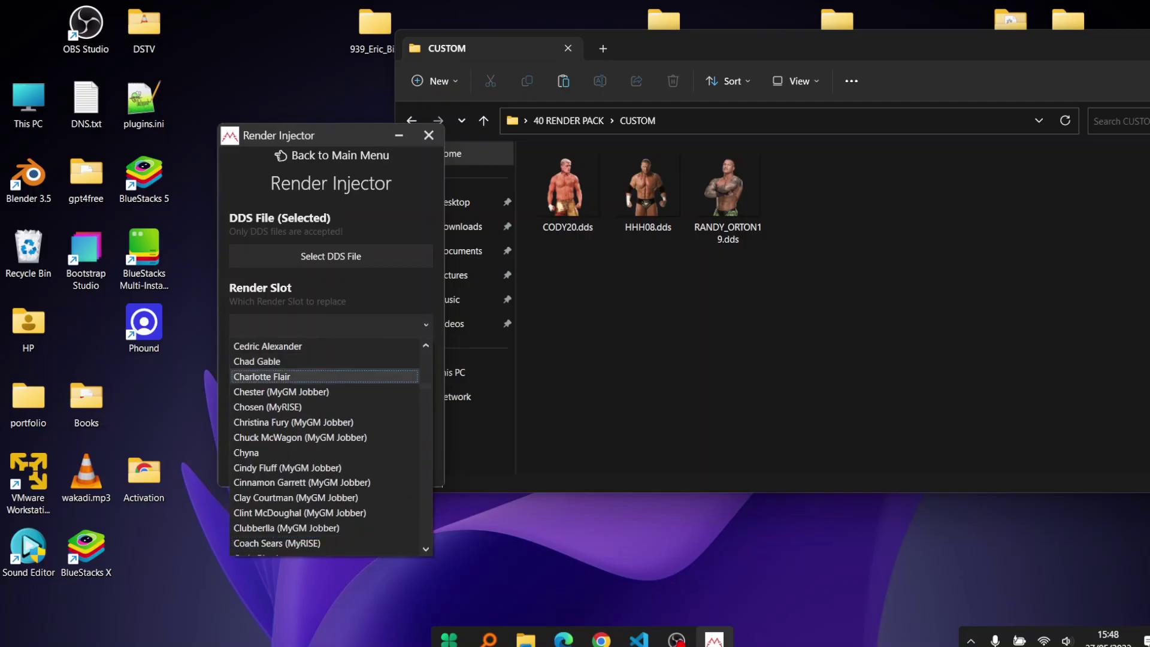
{"action": "scroll", "coordinate": [324, 392], "scroll_direction": "down", "scroll_amount": 2}
{"action": "left_click", "coordinate": [325, 468]}
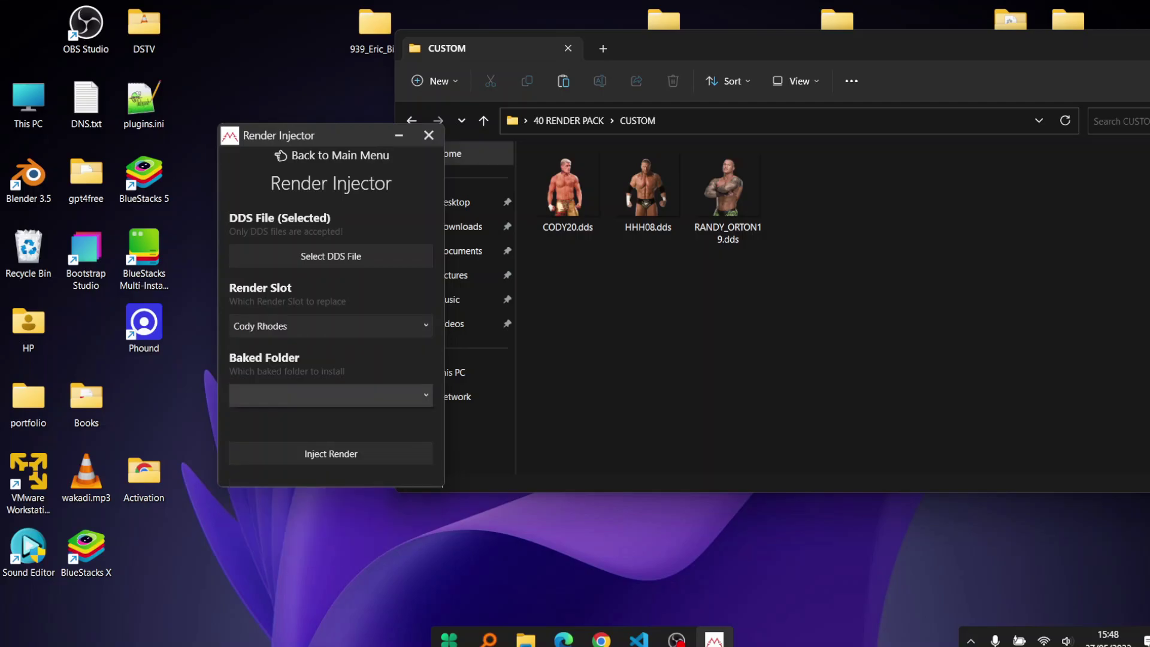
{"action": "left_click", "coordinate": [331, 395]}
{"action": "left_click", "coordinate": [265, 415]}
{"action": "left_click", "coordinate": [331, 454]}
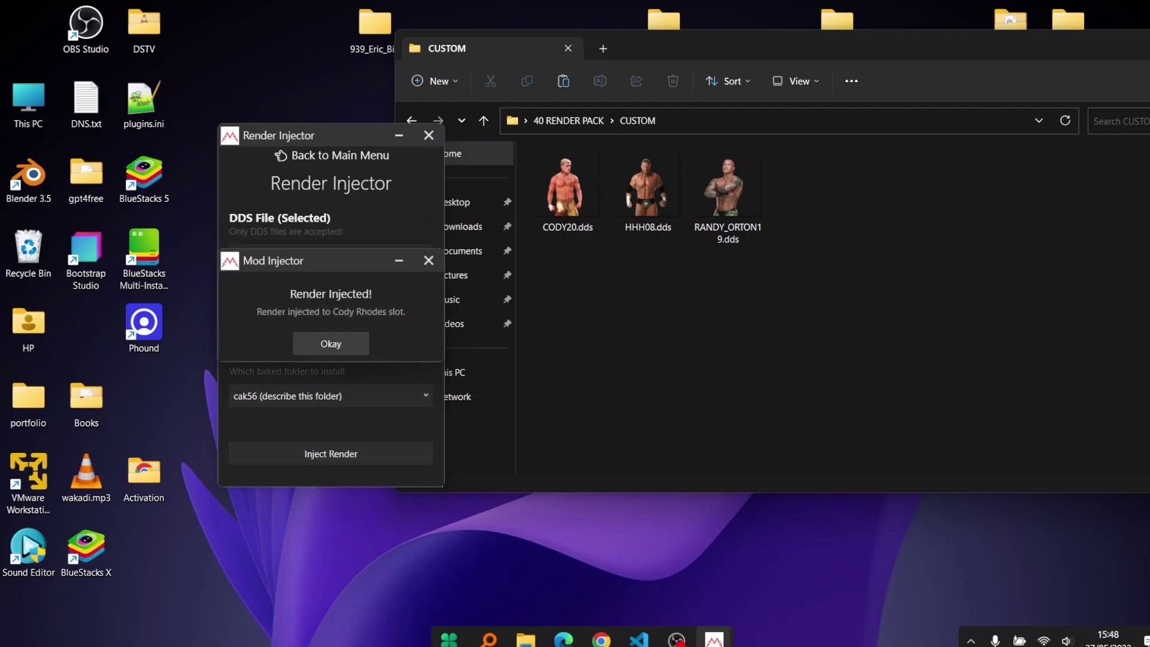
{"action": "left_click", "coordinate": [331, 343]}
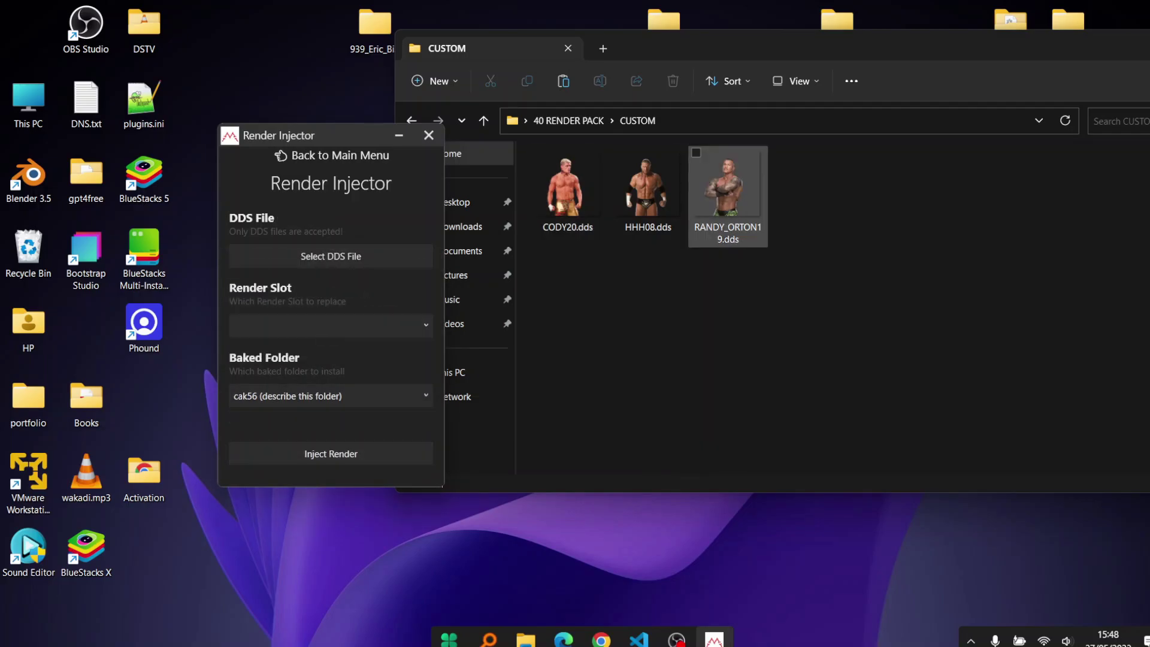
Step: Examine the injected render file in 2k23\mods\cak56\UI\Assets\2K20_texture\2K20_Renders\Superstars\TypeA
{"action": "left_click", "coordinate": [797, 240]}
{"action": "left_click_drag", "start_coordinate": [851, 49], "coordinate": [649, 118]}
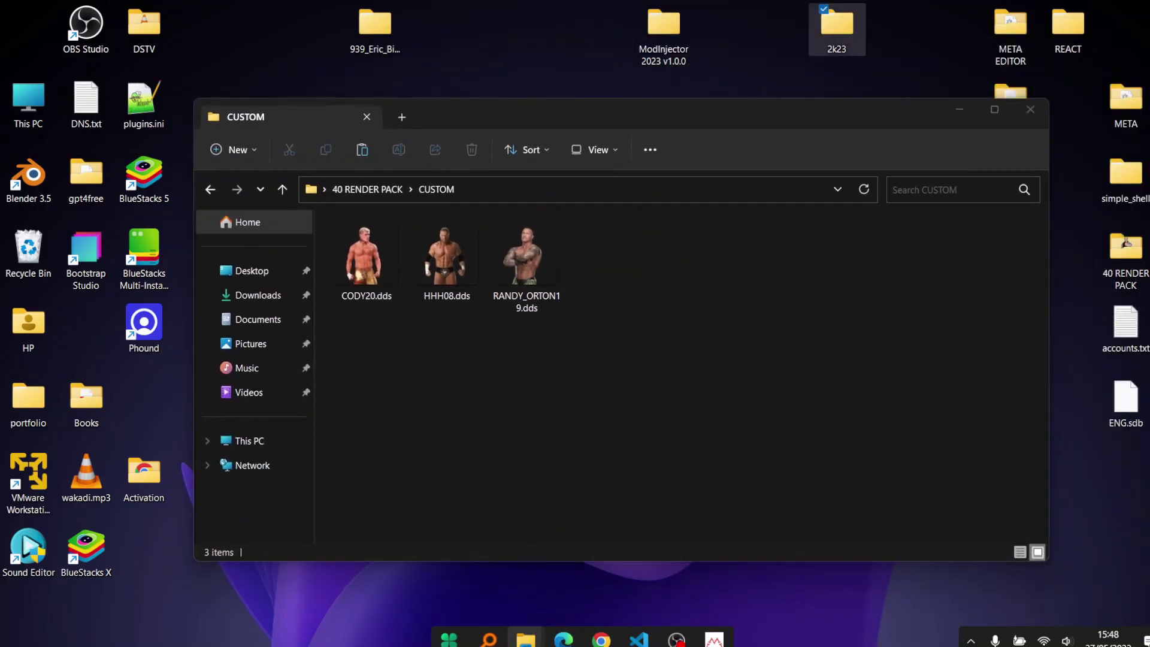
{"action": "double_click", "coordinate": [836, 24]}
{"action": "double_click", "coordinate": [480, 201]}
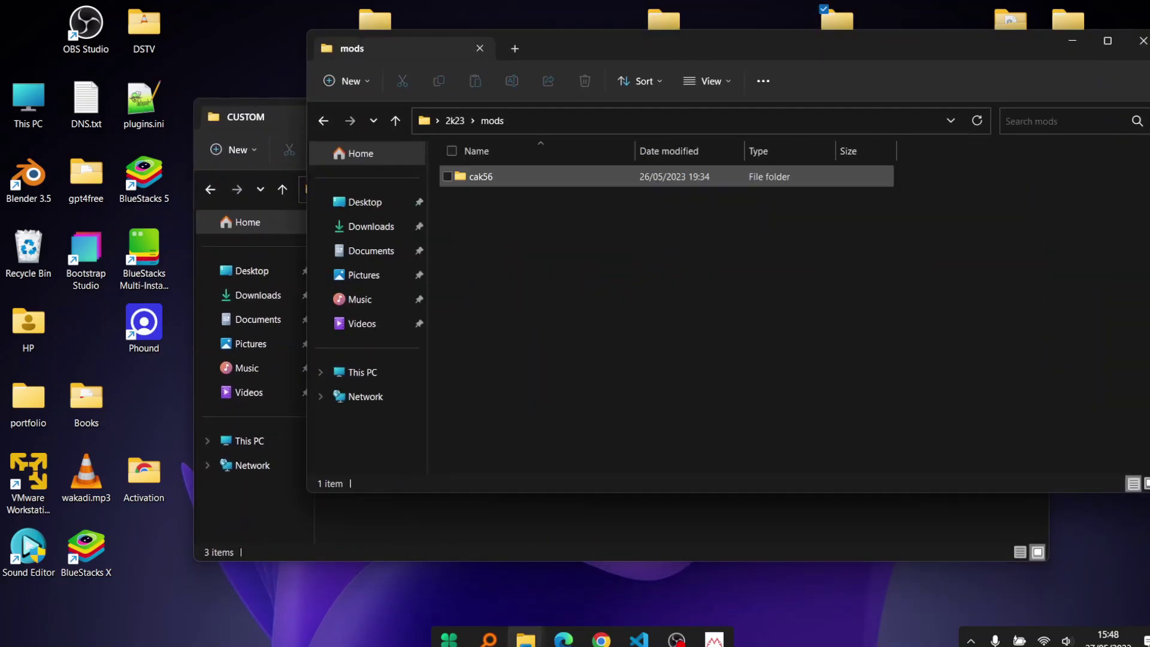
{"action": "double_click", "coordinate": [479, 177]}
{"action": "left_click", "coordinate": [474, 251]}
{"action": "double_click", "coordinate": [473, 251]}
{"action": "double_click", "coordinate": [482, 177]}
{"action": "double_click", "coordinate": [491, 177]}
{"action": "double_click", "coordinate": [479, 176]}
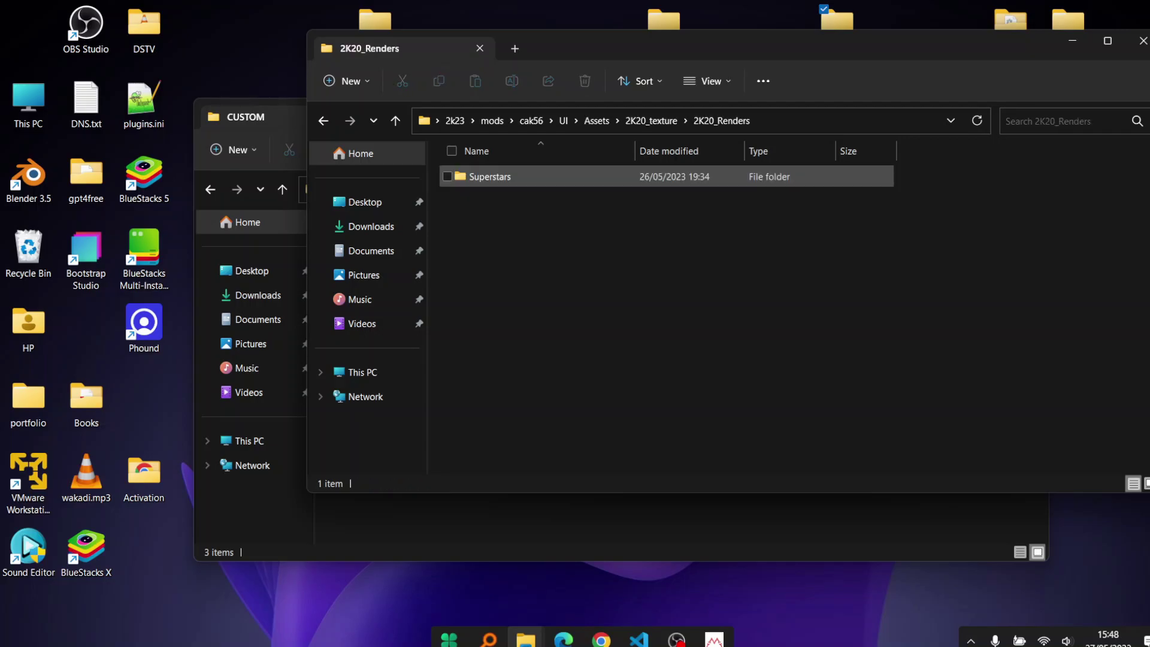
{"action": "double_click", "coordinate": [479, 176]}
{"action": "double_click", "coordinate": [479, 177]}
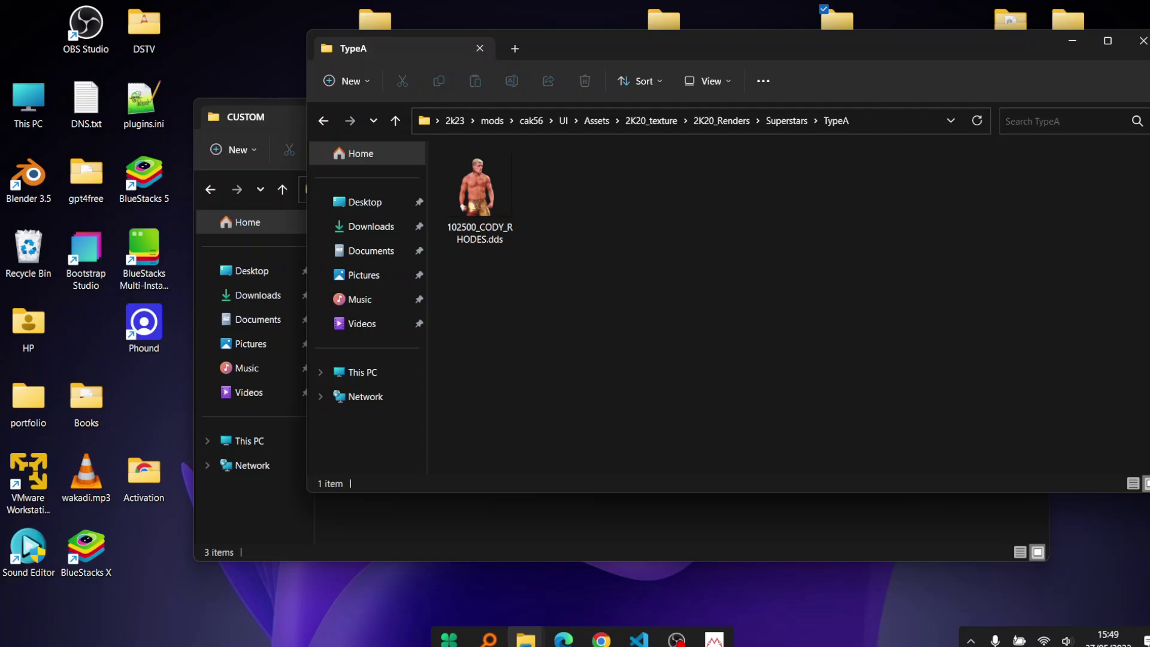
Step: Go back up from the TypeA render folder through its parent folders to the cak56 folder
{"action": "left_click", "coordinate": [786, 120]}
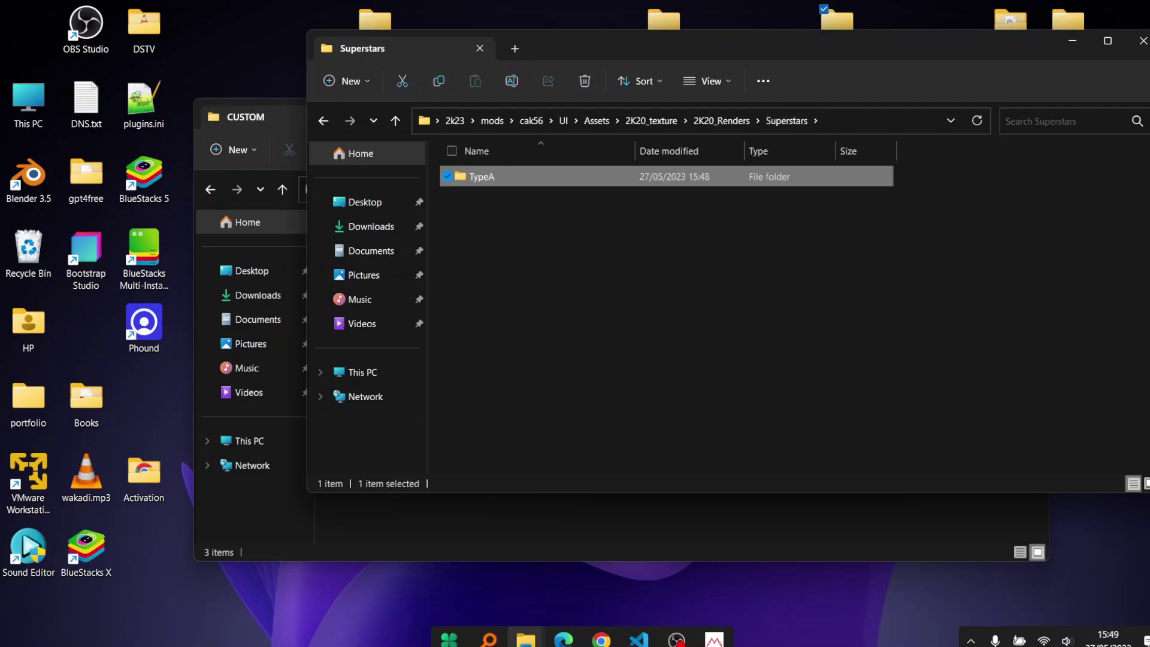
{"action": "left_click", "coordinate": [721, 121]}
{"action": "left_click", "coordinate": [651, 120]}
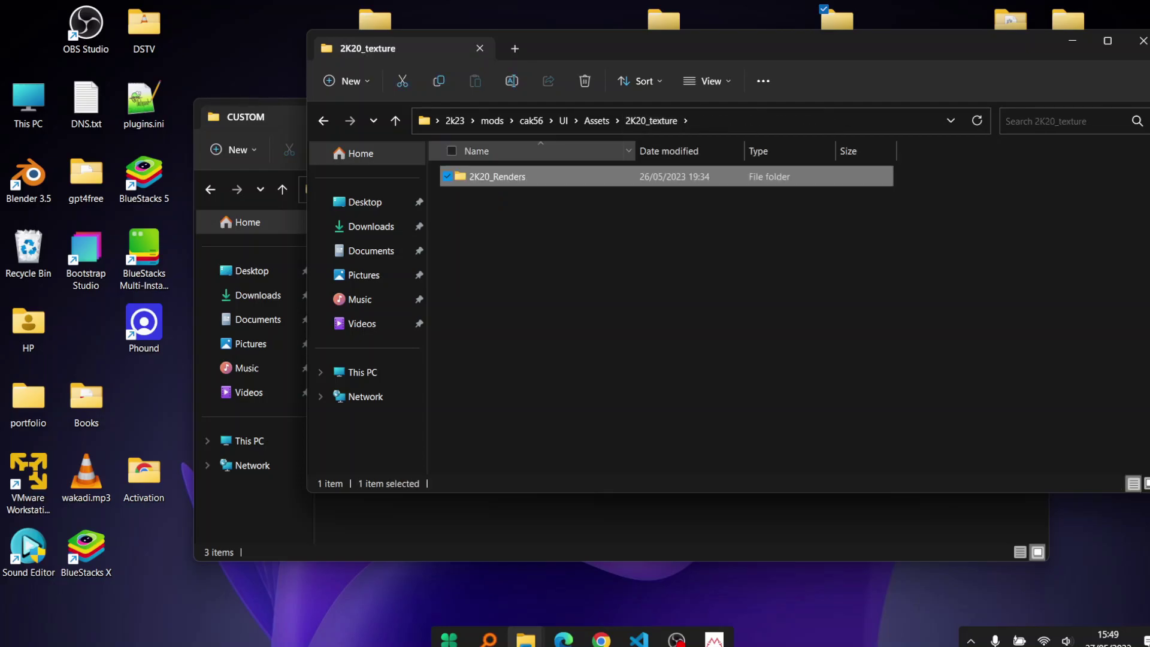
{"action": "left_click", "coordinate": [597, 121]}
{"action": "left_click", "coordinate": [531, 121]}
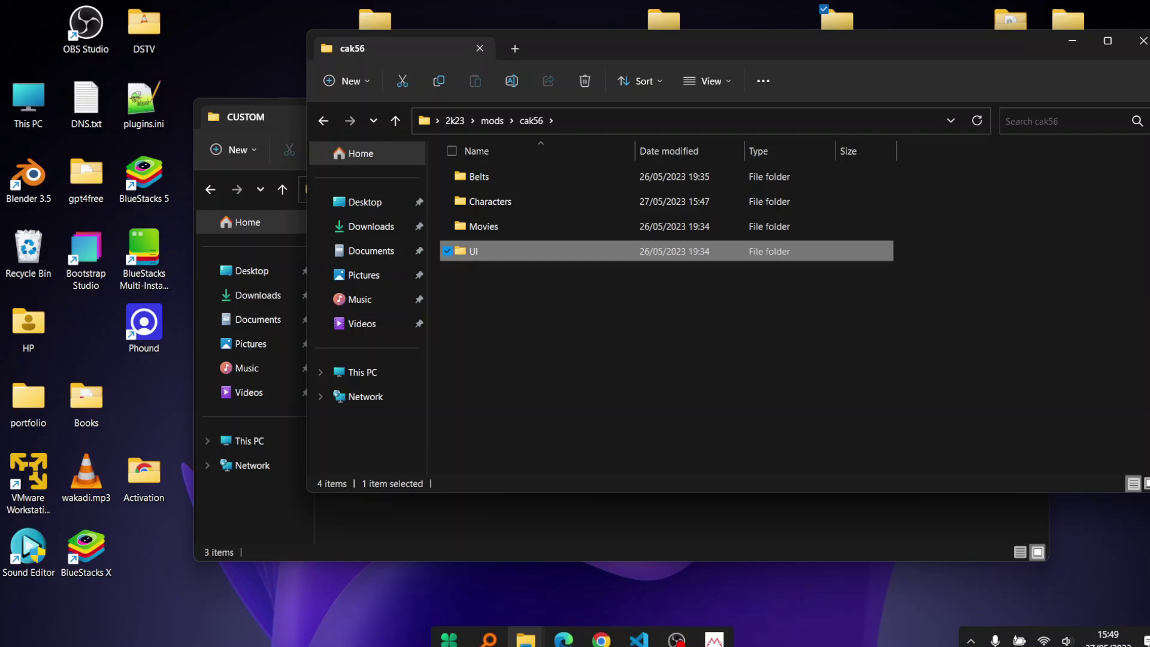
{"action": "key", "text": "alt+Tab"}
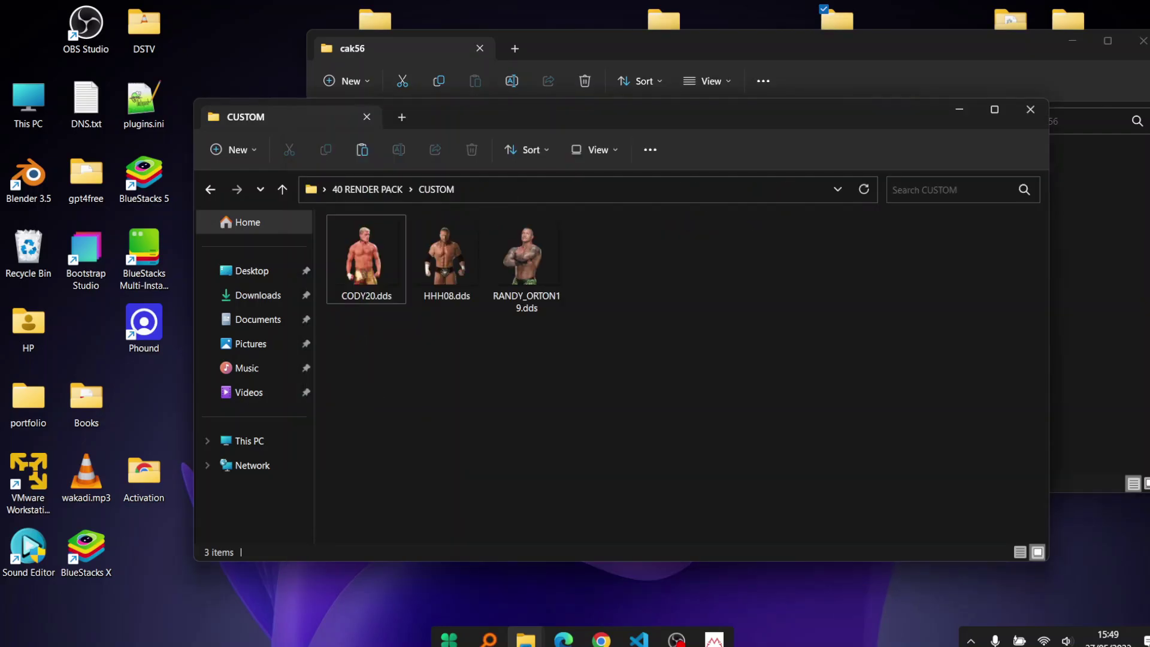
{"action": "key", "text": "alt+Tab"}
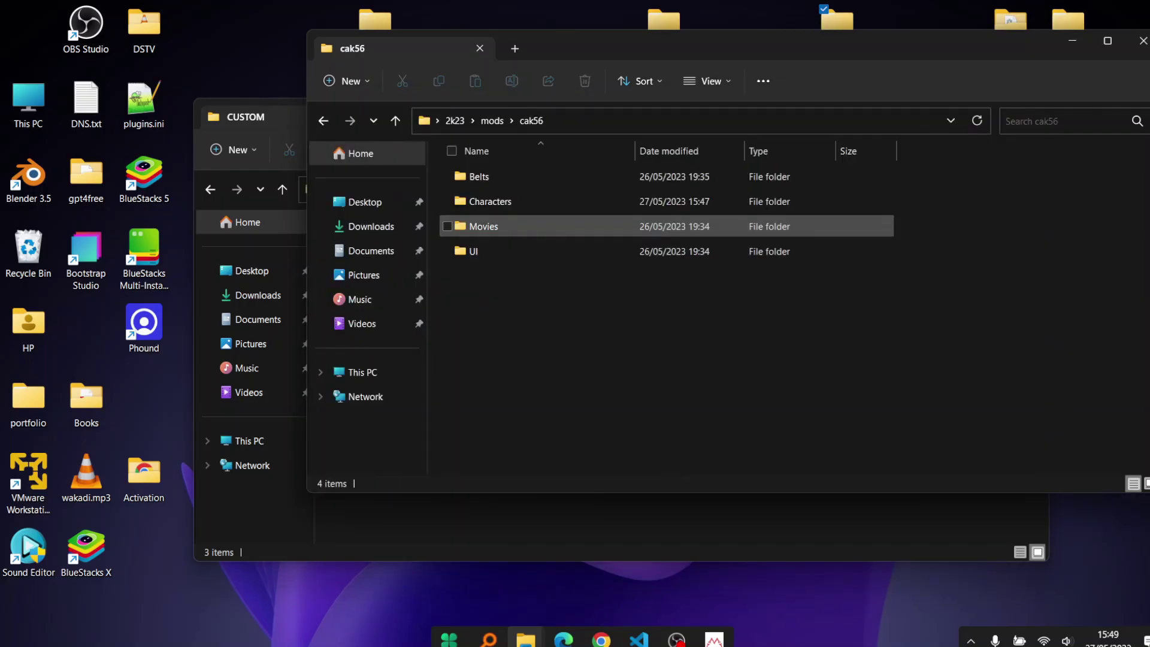
{"action": "double_click", "coordinate": [490, 201]}
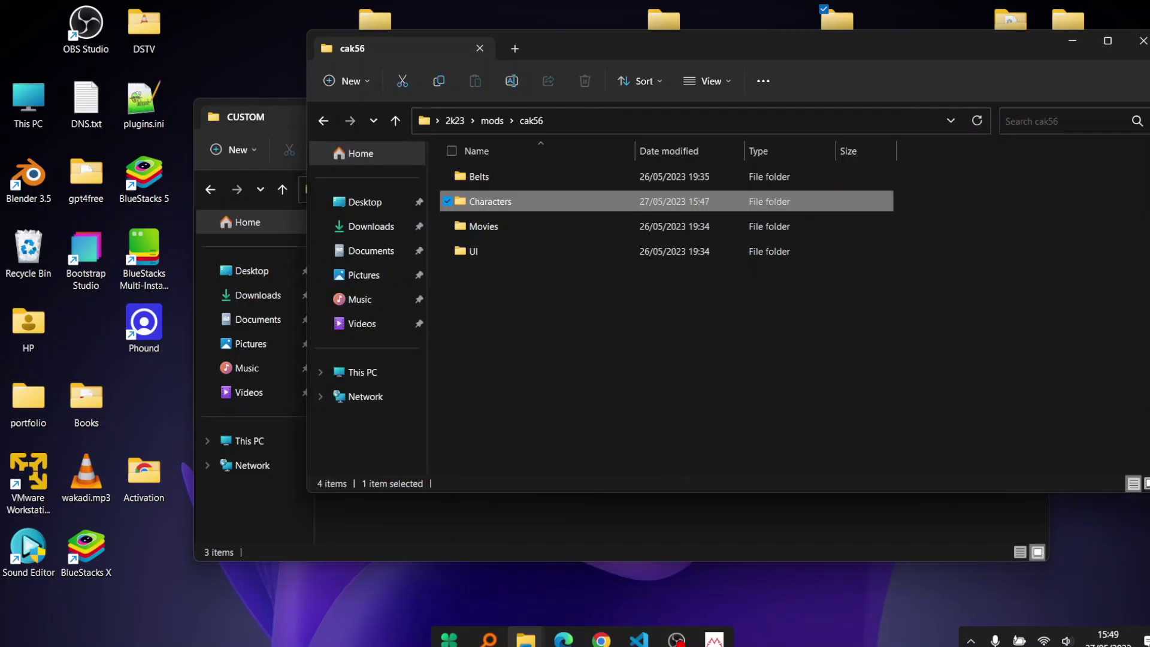
{"action": "left_click", "coordinate": [530, 121]}
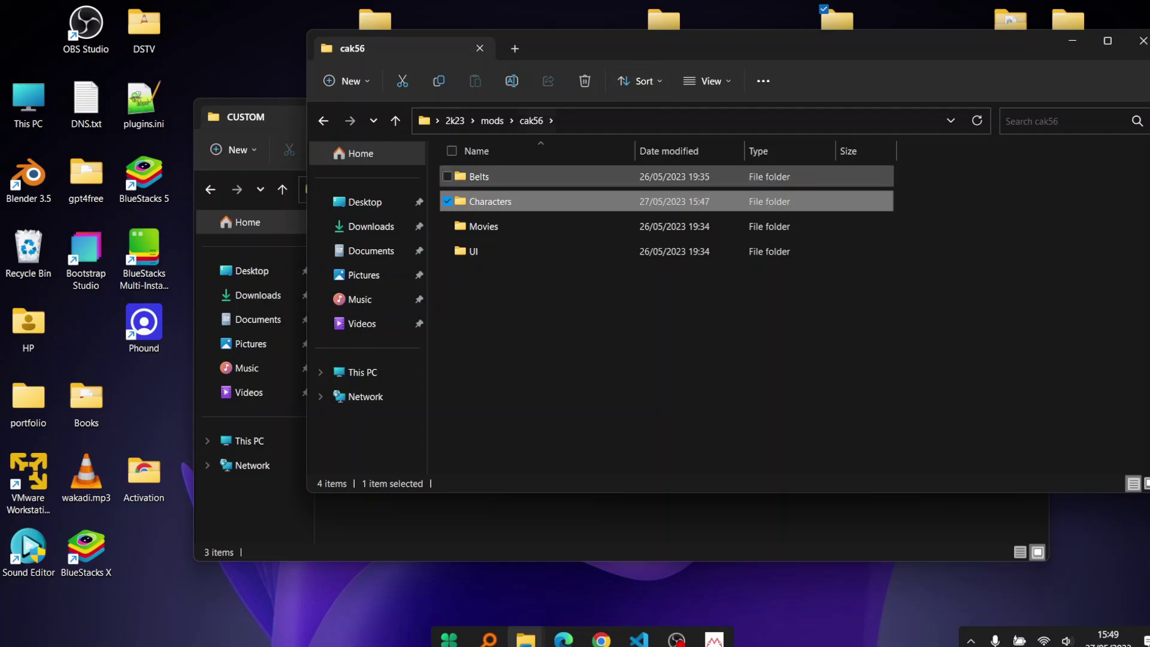
{"action": "key", "text": "Escape"}
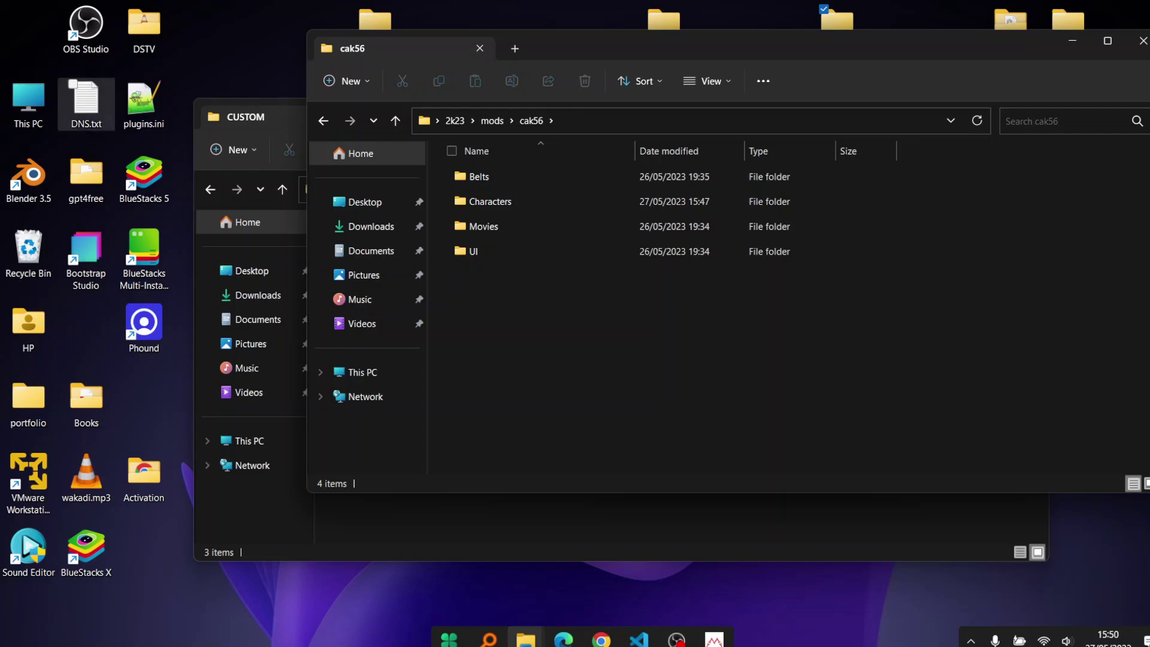
Step: Open the CUSA34179-app game folder inside Scratch folder V2\2k23 on the Files (D:) drive
{"action": "double_click", "coordinate": [28, 103]}
{"action": "double_click", "coordinate": [669, 185]}
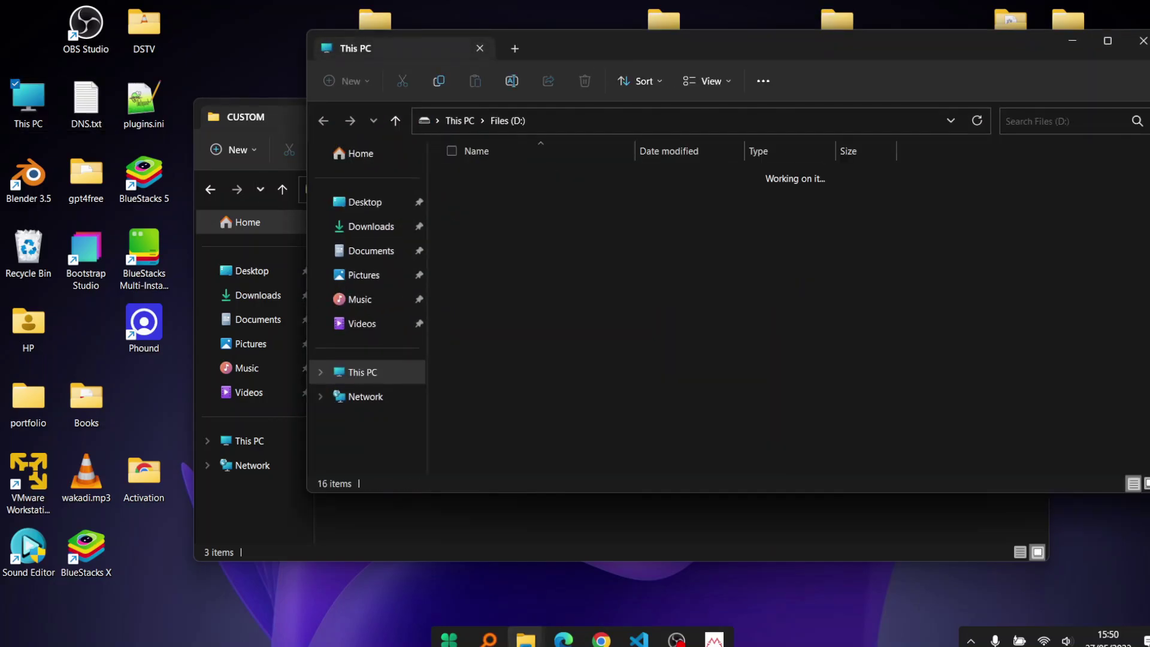
{"action": "double_click", "coordinate": [491, 425]}
{"action": "double_click", "coordinate": [479, 201]}
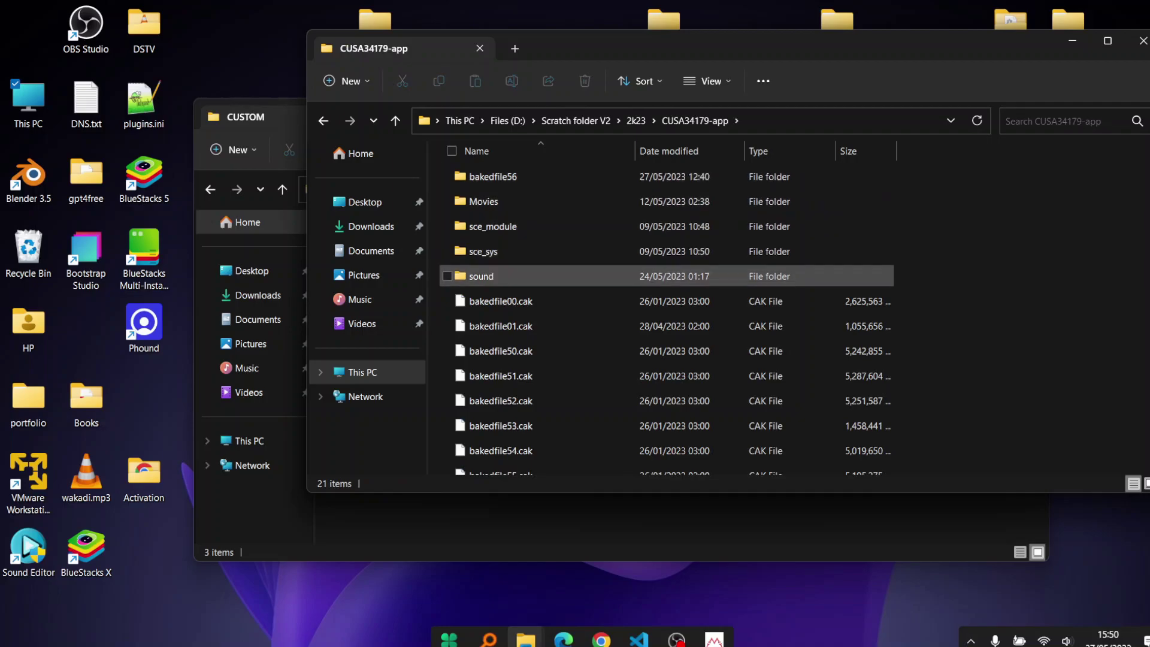
{"action": "scroll", "coordinate": [599, 365], "scroll_direction": "down", "scroll_amount": 3}
{"action": "scroll", "coordinate": [599, 364], "scroll_direction": "up", "scroll_amount": 3}
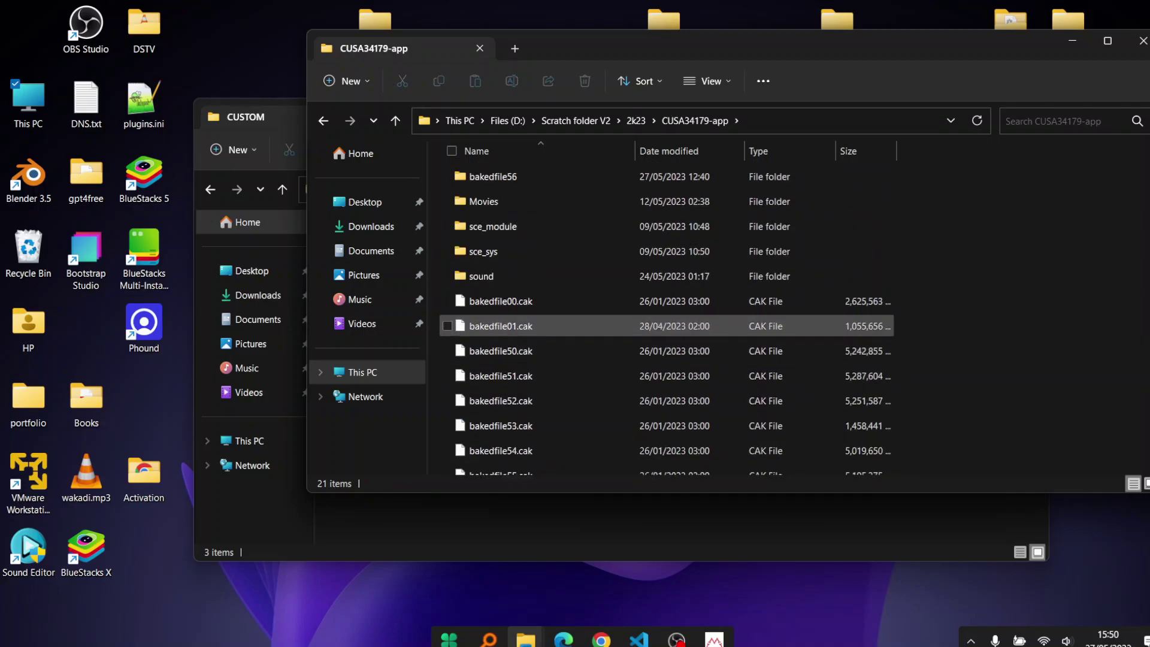
Step: Go through the bakedfile .cak files in CUSA34179-app, starting from bakedfile00.cak, and examine their names and sizes
{"action": "left_click", "coordinate": [500, 301]}
{"action": "scroll", "coordinate": [832, 317], "scroll_direction": "down", "scroll_amount": 3}
{"action": "scroll", "coordinate": [832, 318], "scroll_direction": "up", "scroll_amount": 3}
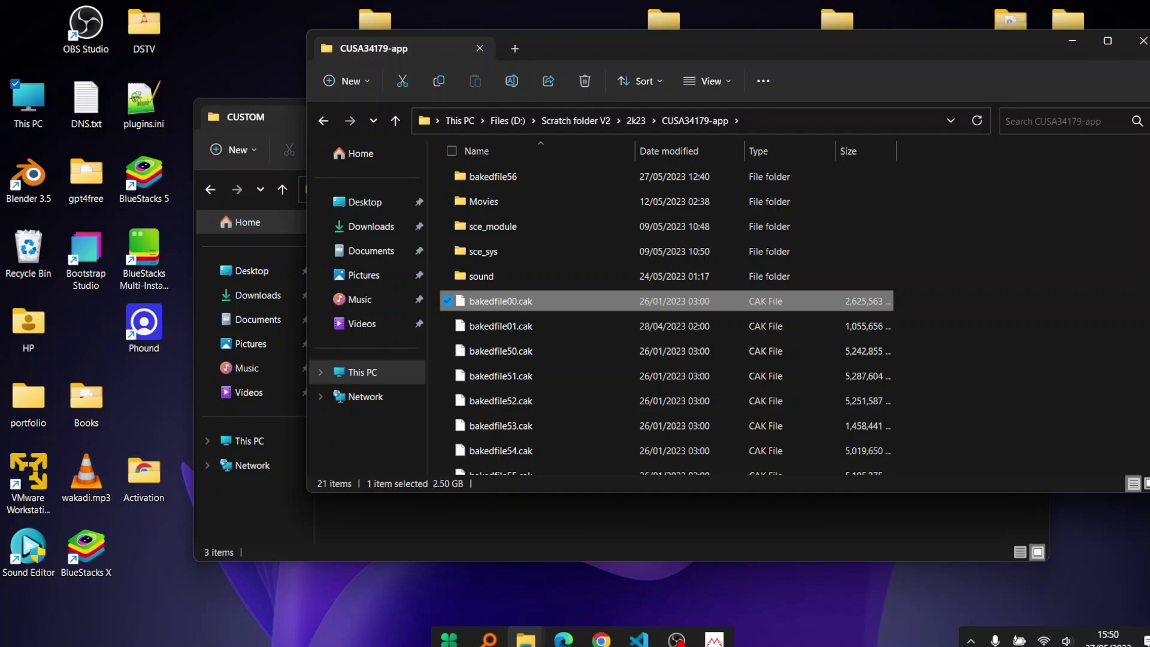
{"action": "key", "text": "Down"}
{"action": "key", "text": "Down"}
{"action": "key", "text": "Up"}
{"action": "key", "text": "Up"}
{"action": "key", "text": "Down"}
{"action": "key", "text": "Down"}
{"action": "key", "text": "Down"}
{"action": "key", "text": "Down"}
{"action": "key", "text": "Down"}
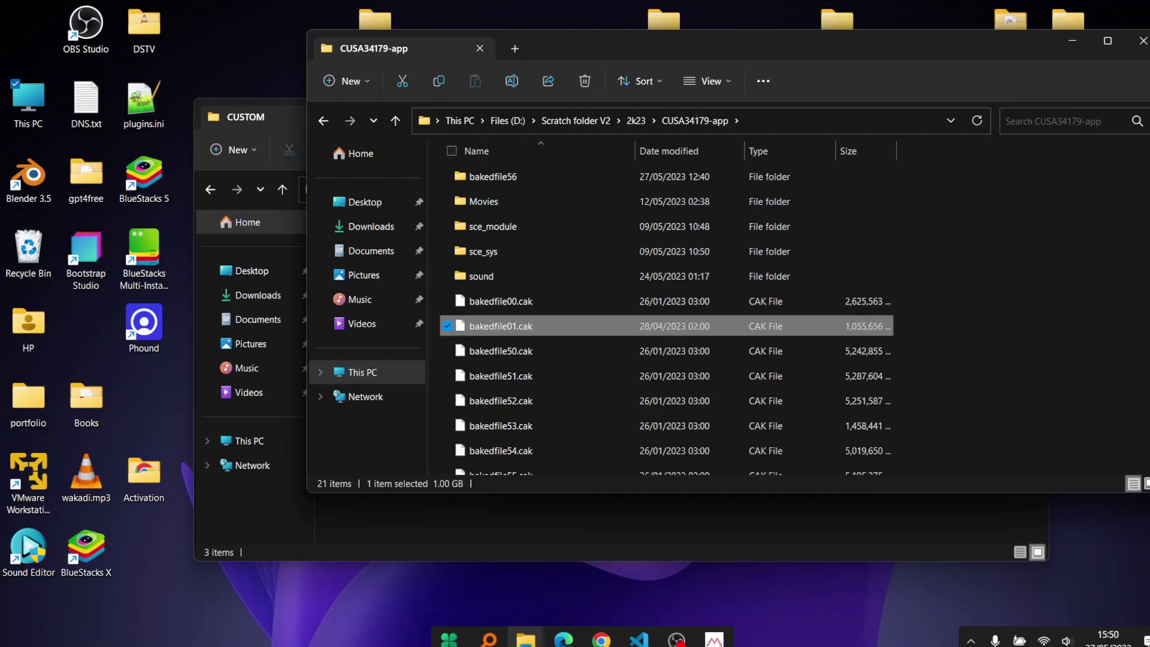
{"action": "key", "text": "Down"}
{"action": "key", "text": "Down"}
{"action": "key", "text": "Down"}
{"action": "key", "text": "Down"}
{"action": "key", "text": "Down"}
{"action": "key", "text": "Down"}
{"action": "key", "text": "Down"}
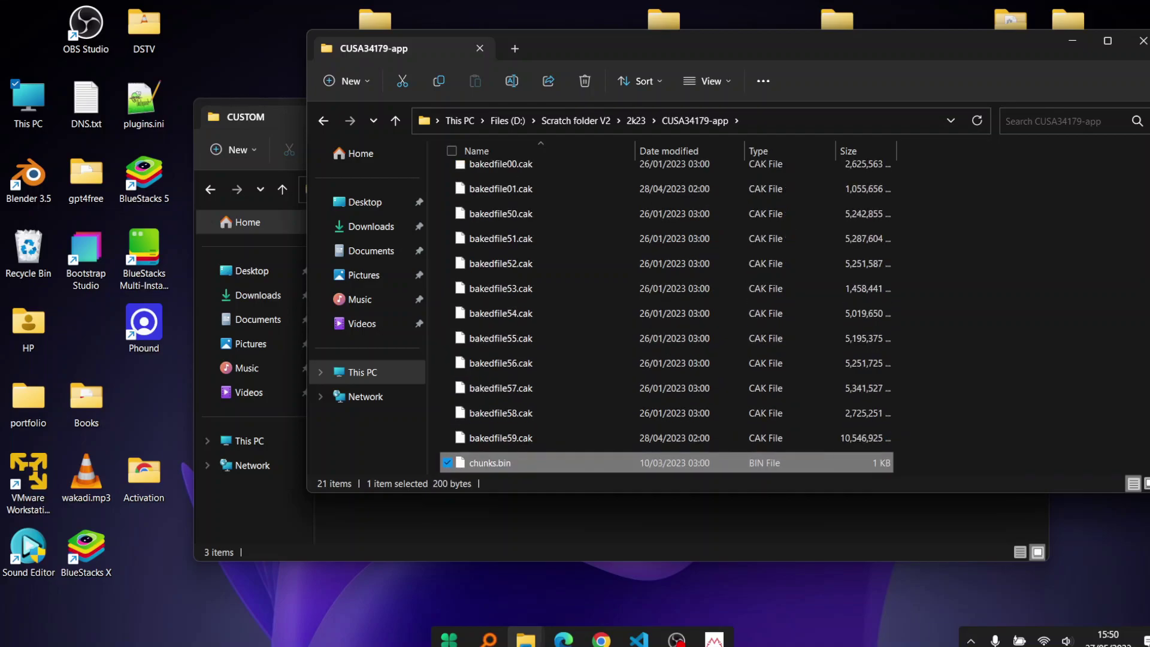
Step: Compare the sizes of bakedfile59.cak and bakedfile58.cak, and select bakedfile56.cak
{"action": "key", "text": "Up"}
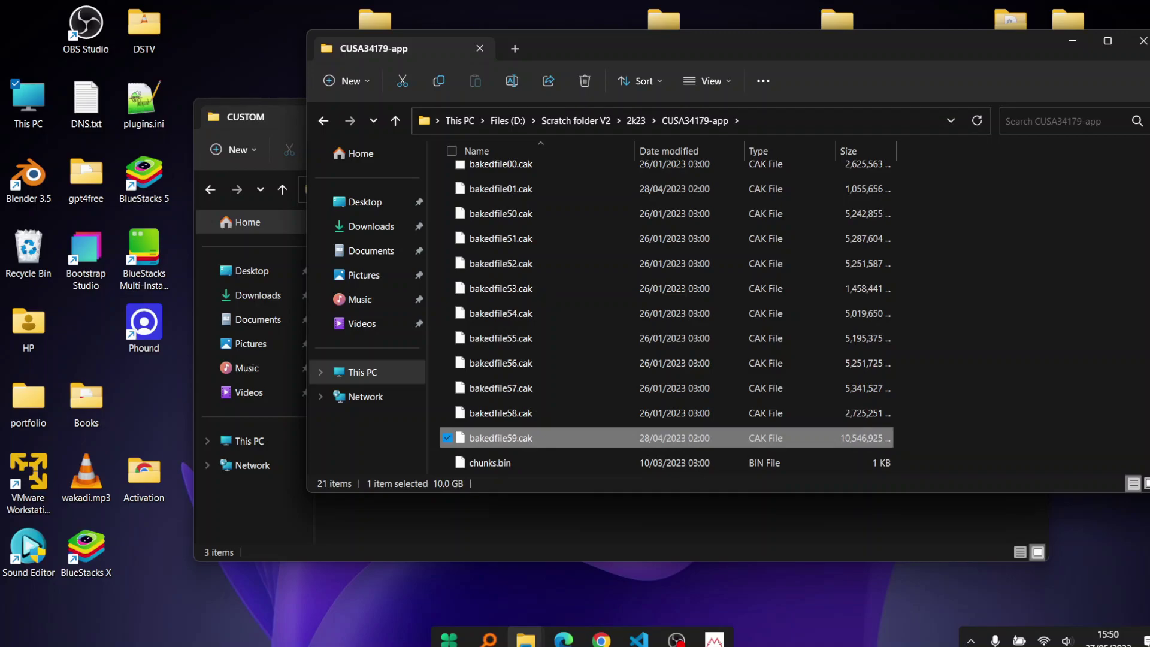
{"action": "key", "text": "Up"}
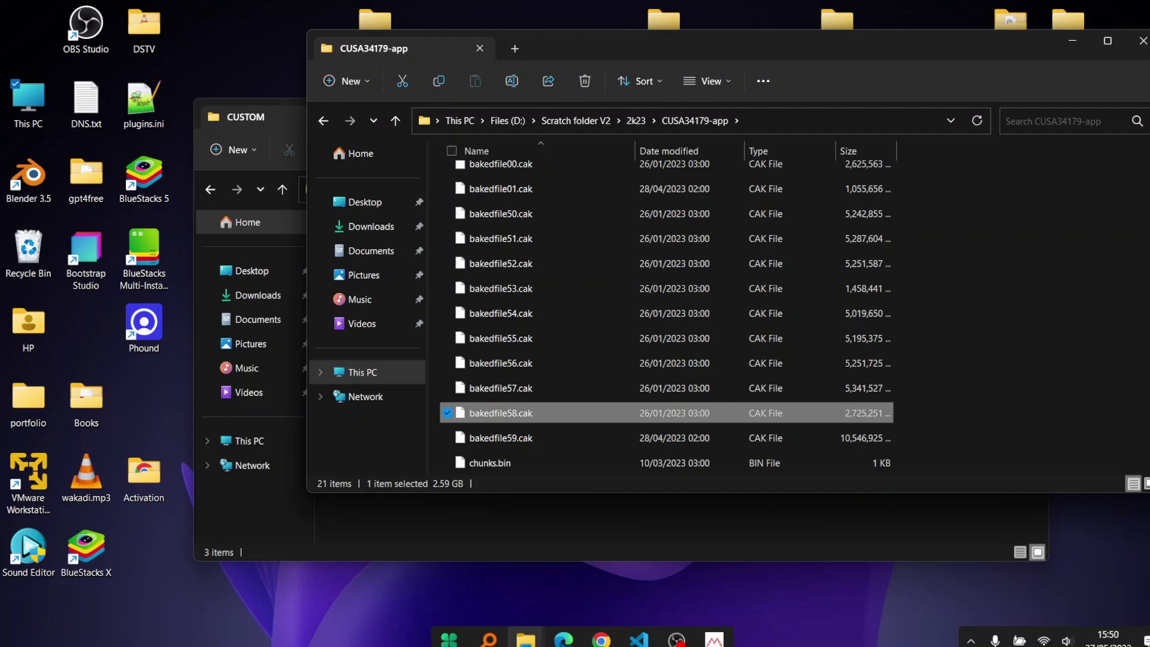
{"action": "key", "text": "Up"}
{"action": "key", "text": "Down"}
{"action": "key", "text": "Up"}
{"action": "key", "text": "Down"}
{"action": "key", "text": "Down"}
{"action": "key", "text": "Up"}
{"action": "key", "text": "Down"}
{"action": "left_click_drag", "start_coordinate": [918, 437], "coordinate": [641, 438]}
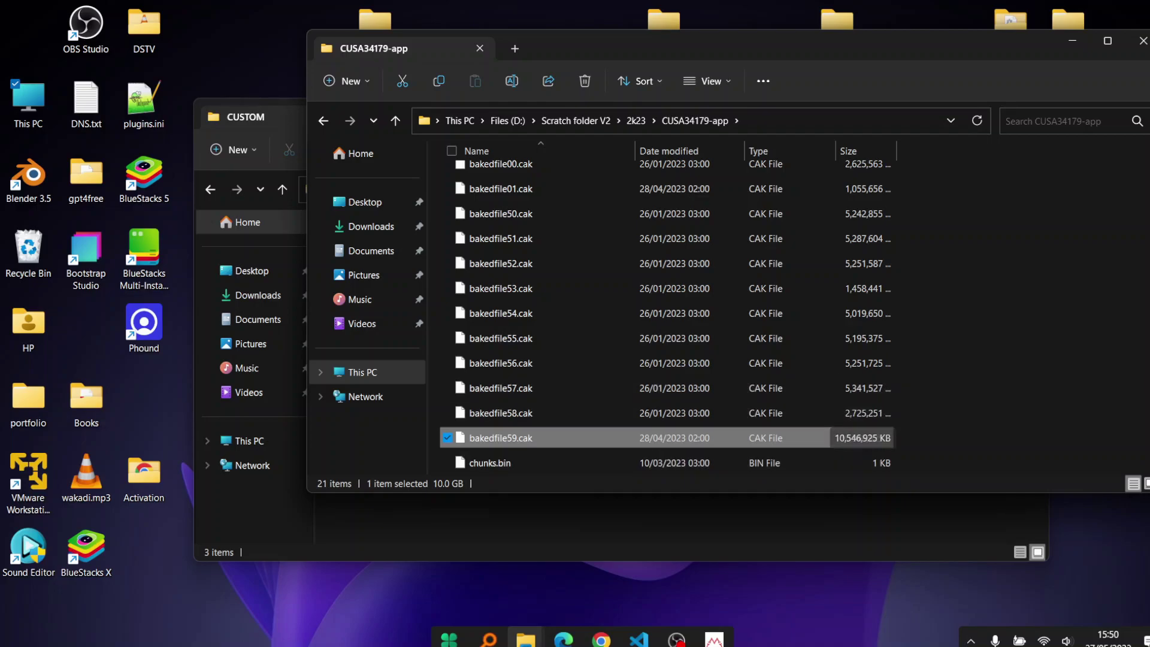
{"action": "left_click", "coordinate": [501, 363]}
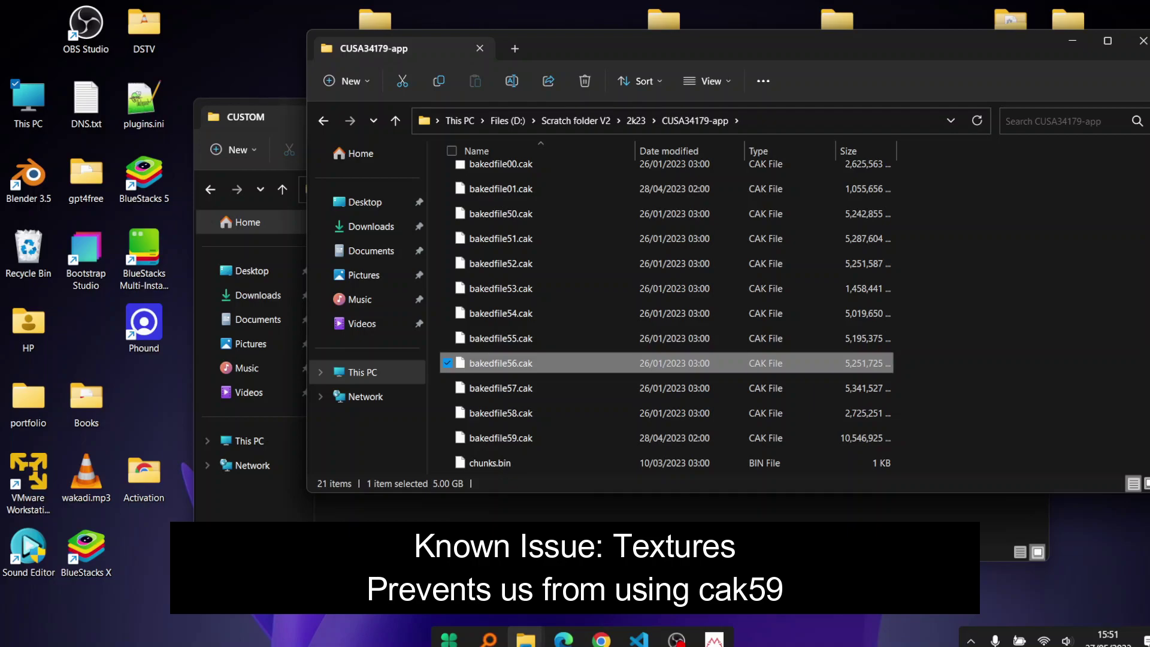
Step: Go back up to Scratch folder V2 and look in its TOOLS folder
{"action": "key", "text": "alt+Tab"}
{"action": "key", "text": "alt+Tab"}
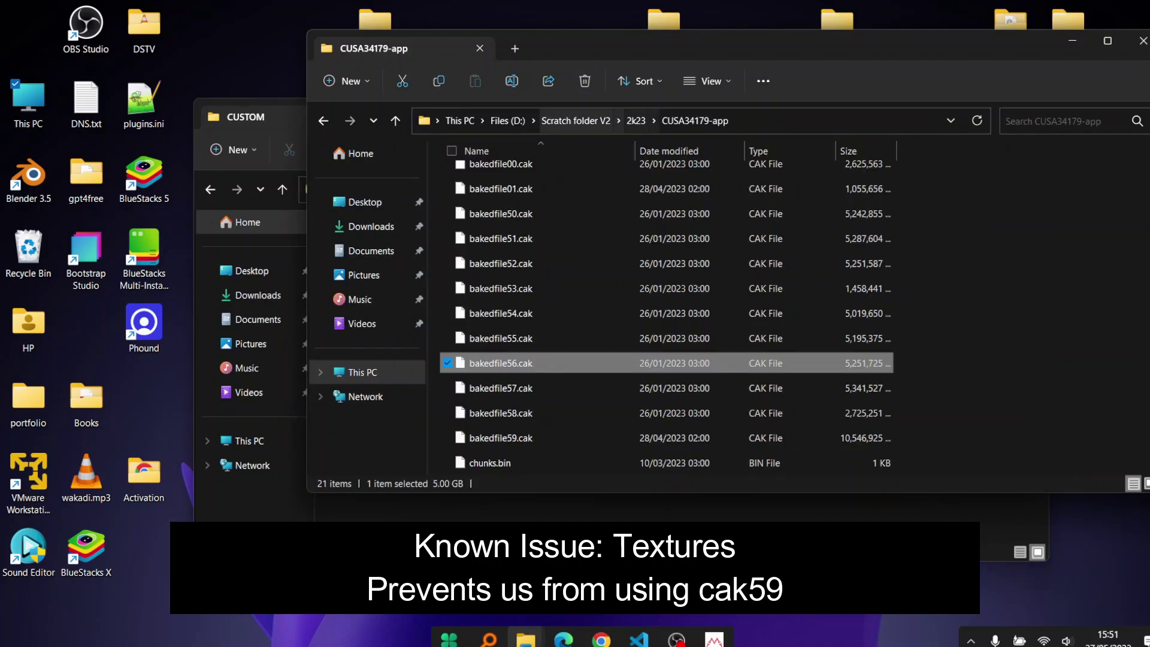
{"action": "left_click", "coordinate": [635, 120]}
{"action": "key", "text": "alt+Up"}
{"action": "key", "text": "Down"}
{"action": "key", "text": "Down"}
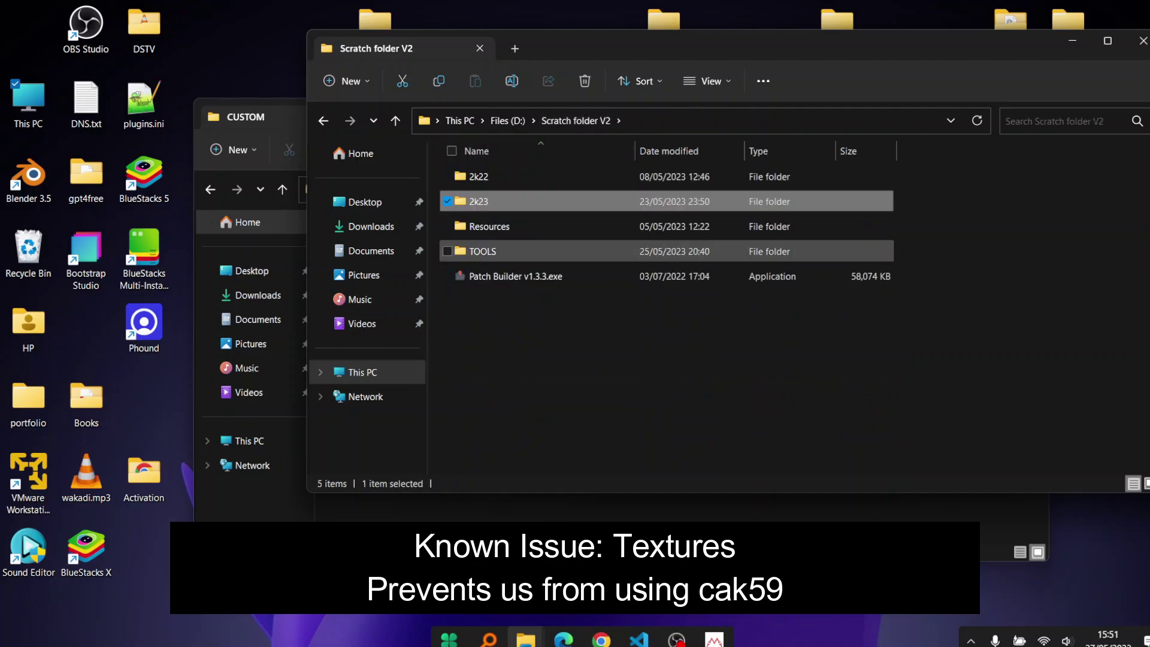
{"action": "key", "text": "Return"}
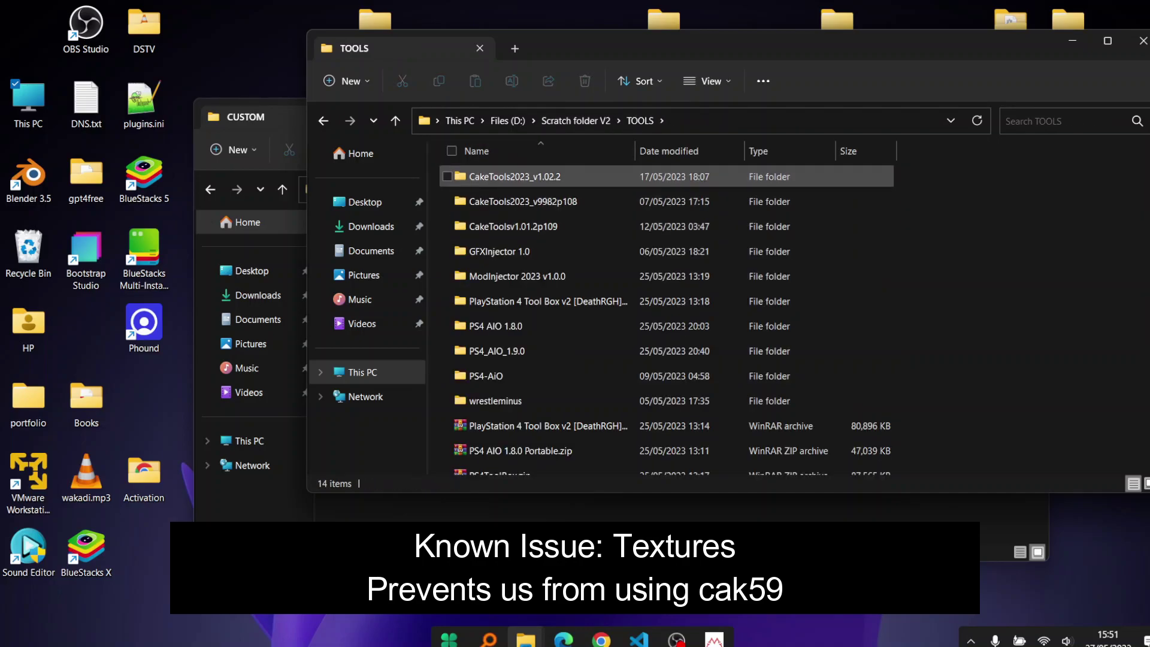
{"action": "left_click_drag", "start_coordinate": [659, 45], "coordinate": [430, 137]}
Step: Show the desktop, open the release folder inside CakeTools v103, and launch CakeTools.exe
{"action": "key", "text": "super+d"}
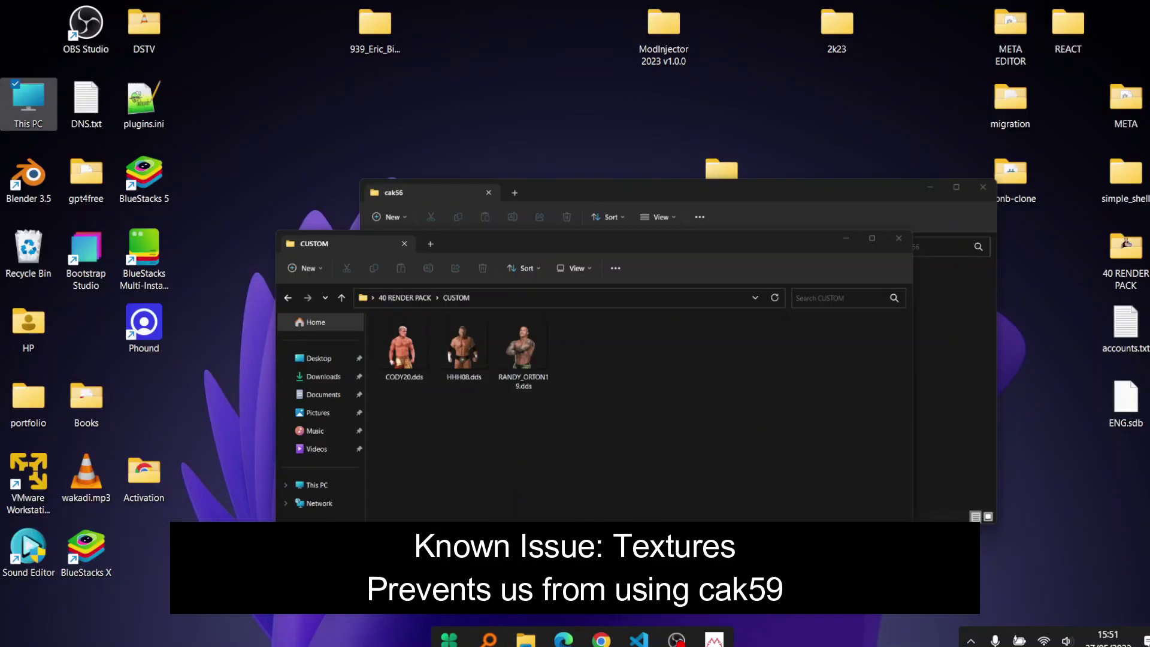
{"action": "left_click", "coordinate": [721, 184]}
{"action": "double_click", "coordinate": [721, 184]}
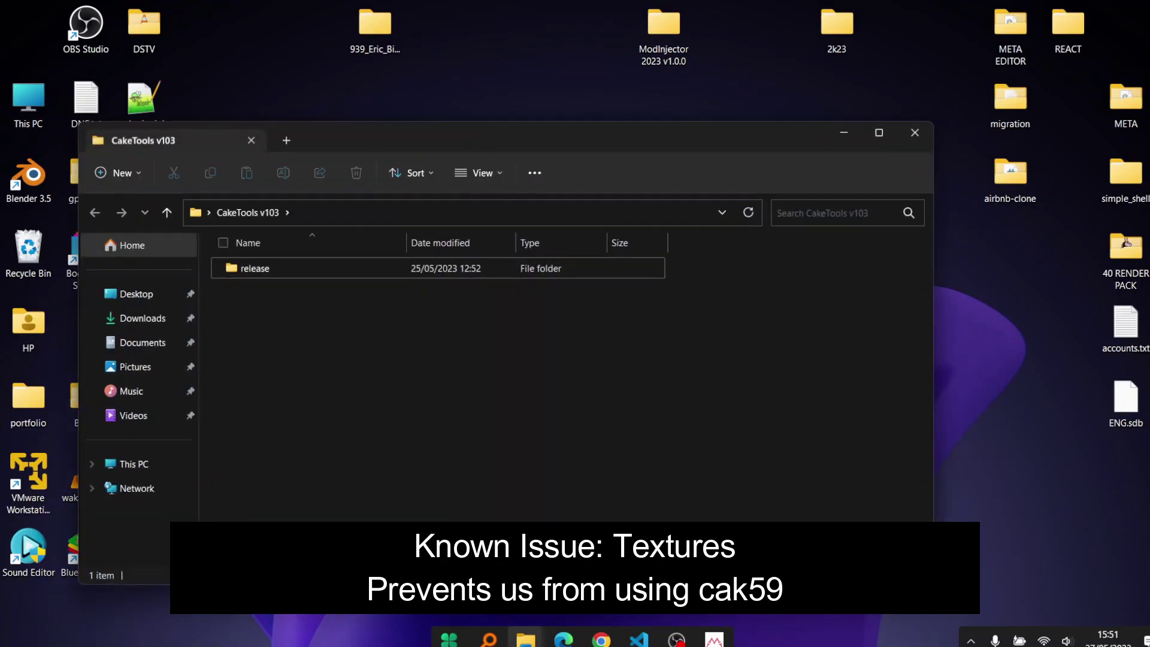
{"action": "double_click", "coordinate": [308, 267]}
{"action": "scroll", "coordinate": [308, 384], "scroll_direction": "down", "scroll_amount": 5}
{"action": "scroll", "coordinate": [308, 413], "scroll_direction": "down", "scroll_amount": 5}
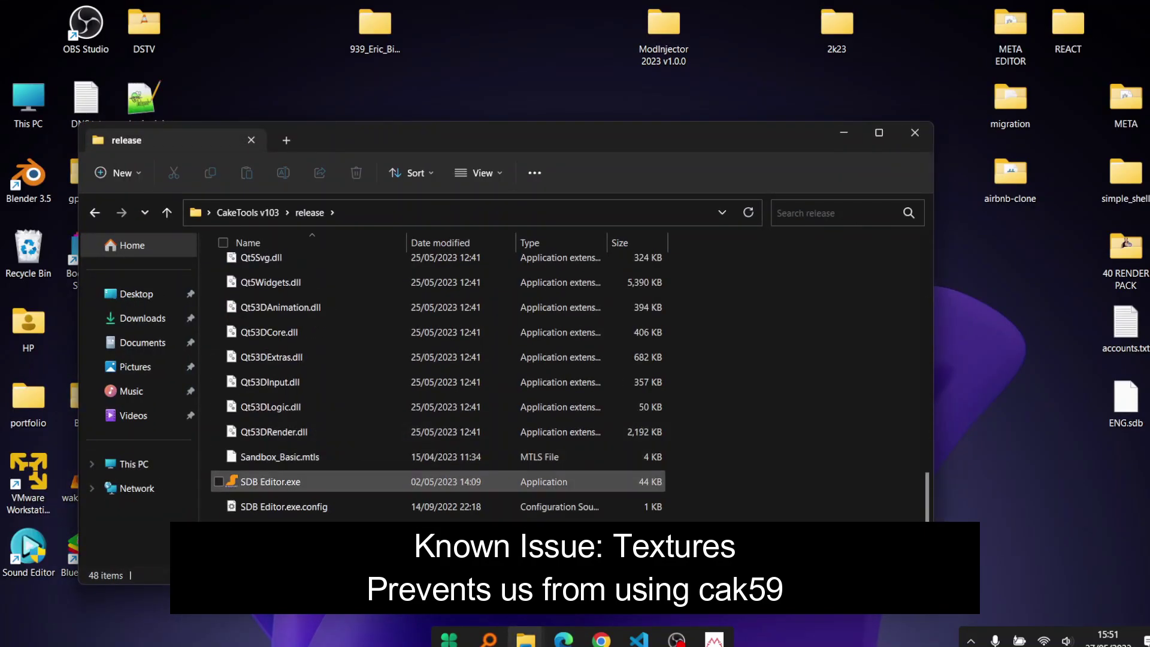
{"action": "scroll", "coordinate": [309, 455], "scroll_direction": "up", "scroll_amount": 8}
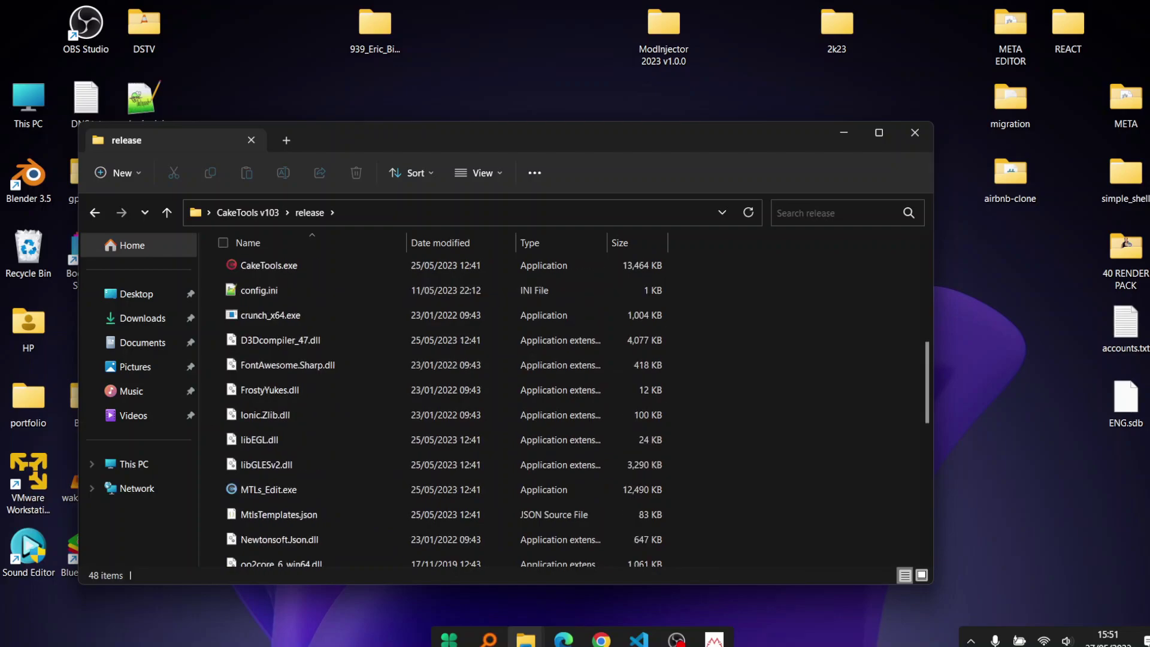
{"action": "left_click", "coordinate": [269, 265]}
{"action": "double_click", "coordinate": [269, 266]}
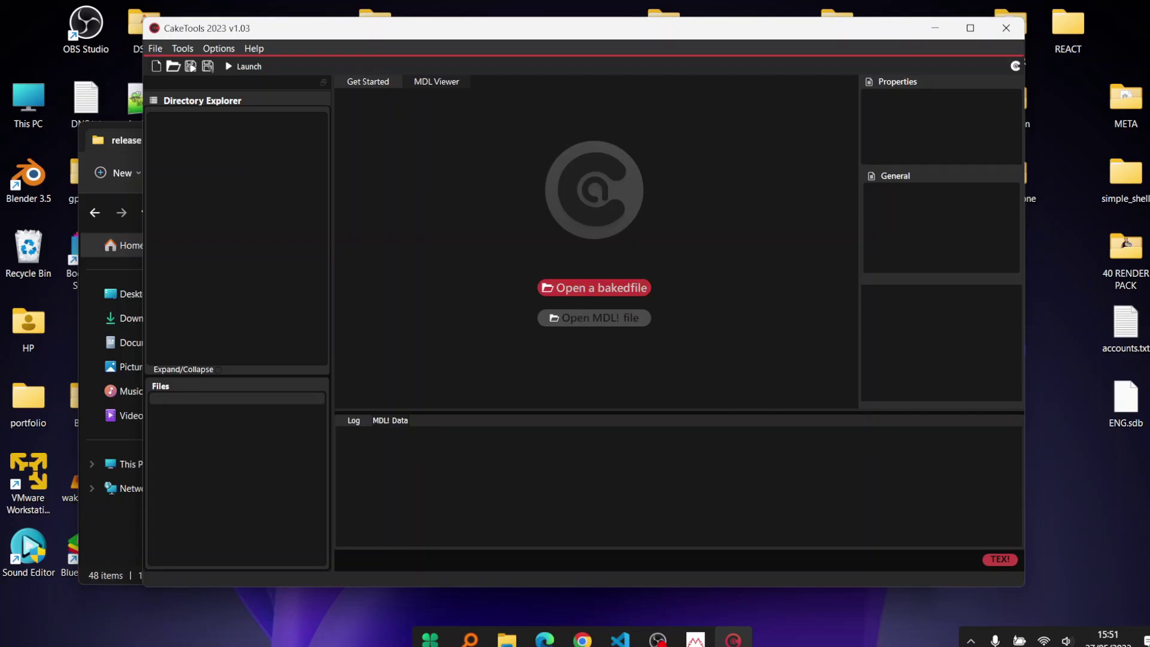
Step: Open bakedfile58.cak in CakeTools from D:\Scratch folder V2\2k23\CUSA34179-app
{"action": "left_click", "coordinate": [594, 287]}
{"action": "scroll", "coordinate": [311, 300], "scroll_direction": "down", "scroll_amount": 1}
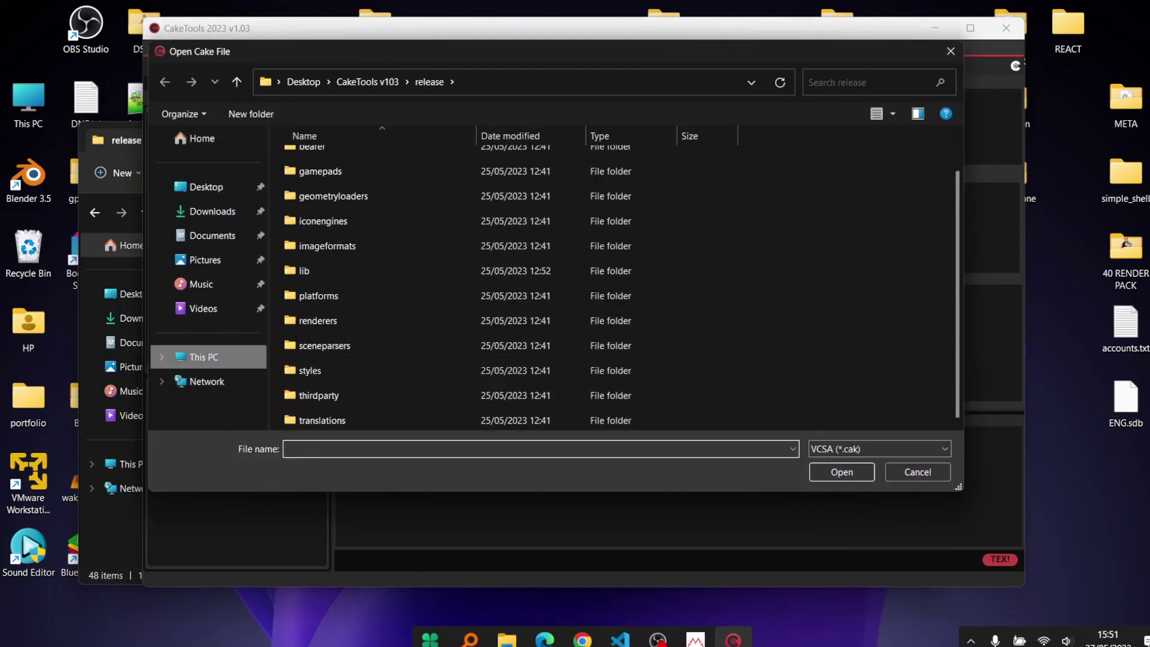
{"action": "left_click", "coordinate": [204, 357]}
{"action": "double_click", "coordinate": [515, 168]}
{"action": "double_click", "coordinate": [333, 410]}
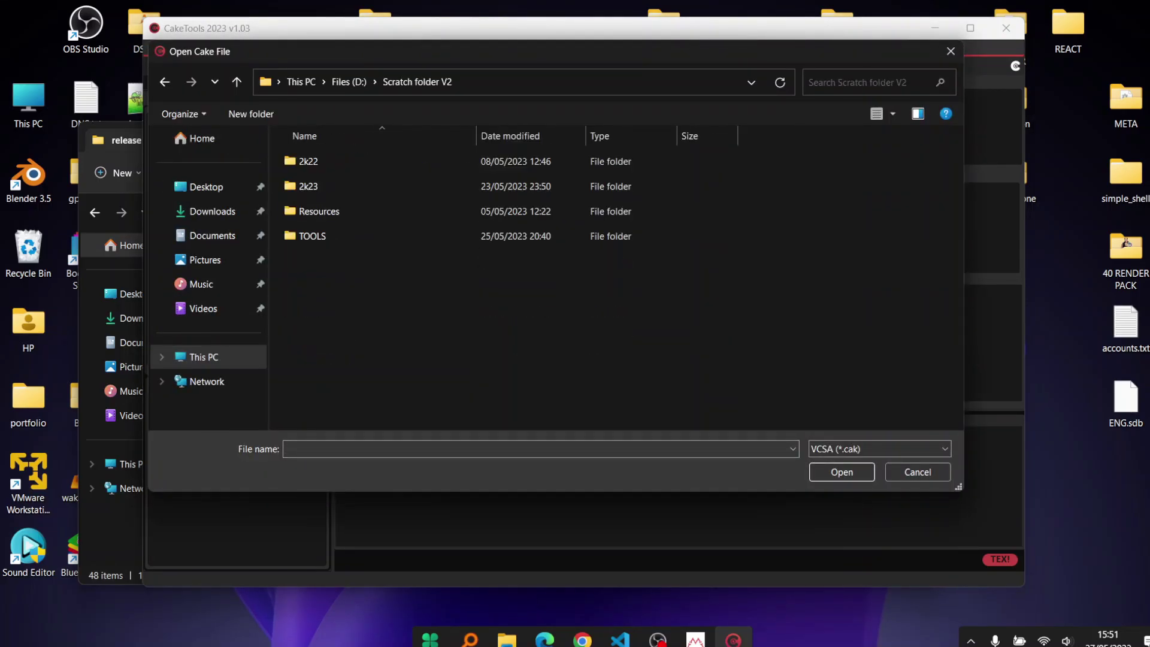
{"action": "double_click", "coordinate": [311, 186]}
{"action": "double_click", "coordinate": [323, 161]}
{"action": "scroll", "coordinate": [323, 161], "scroll_direction": "down", "scroll_amount": 2}
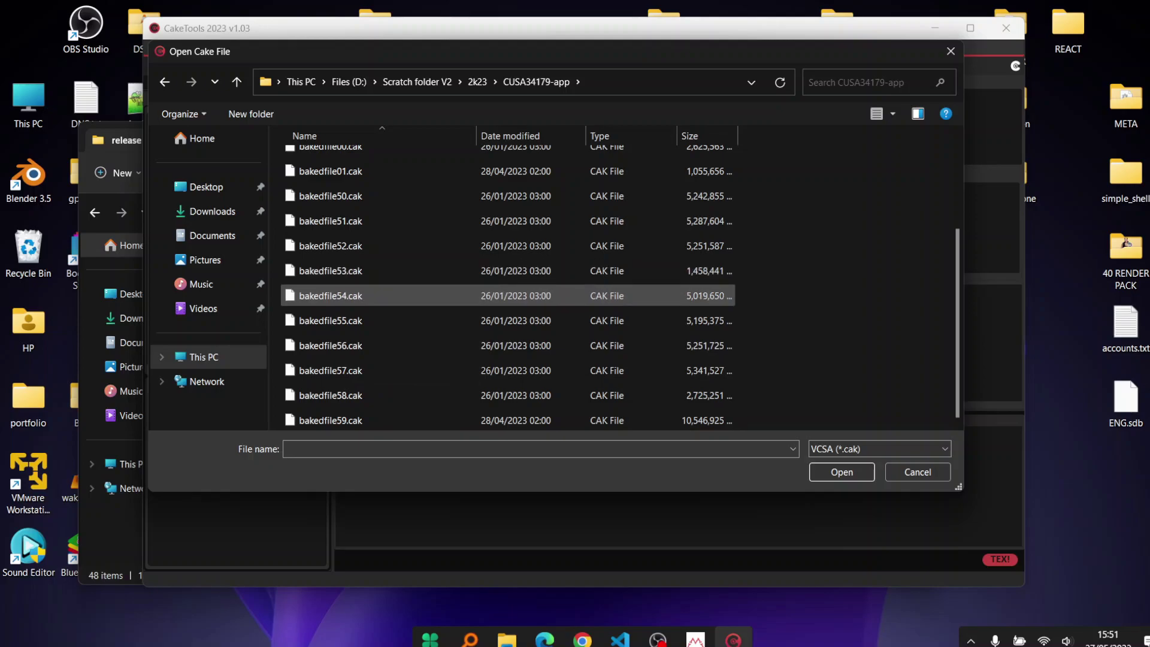
{"action": "double_click", "coordinate": [330, 395]}
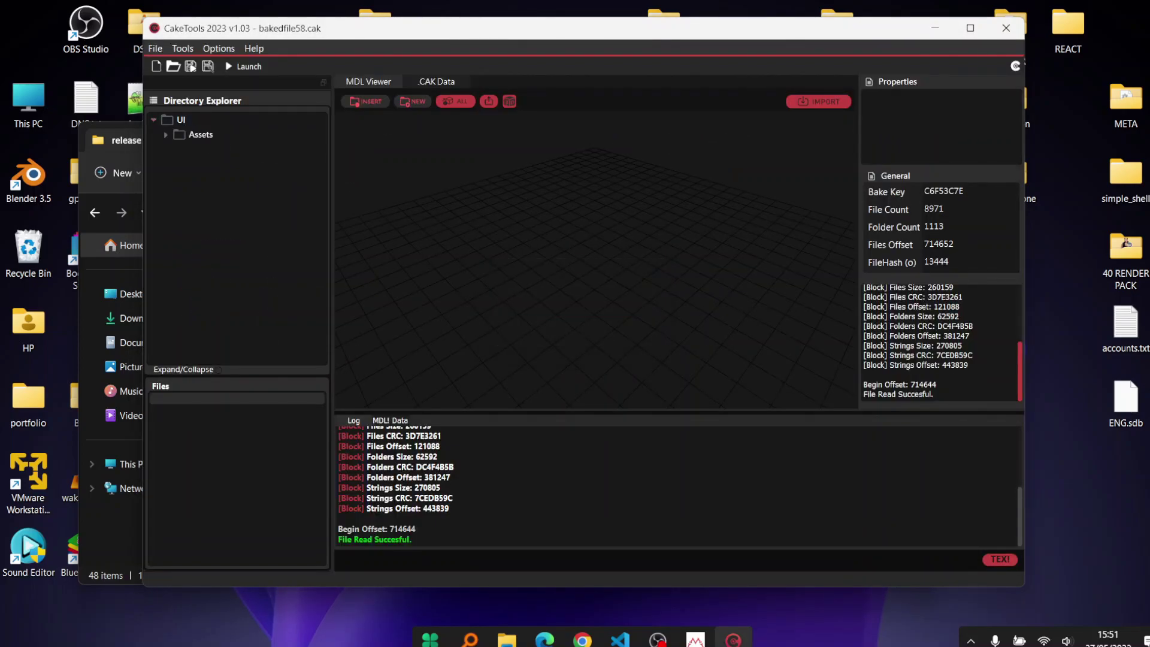
Step: Expand UI/Assets in the baked file and look through its subfolders
{"action": "left_click", "coordinate": [201, 134]}
{"action": "left_click", "coordinate": [225, 164]}
{"action": "left_click", "coordinate": [226, 164]}
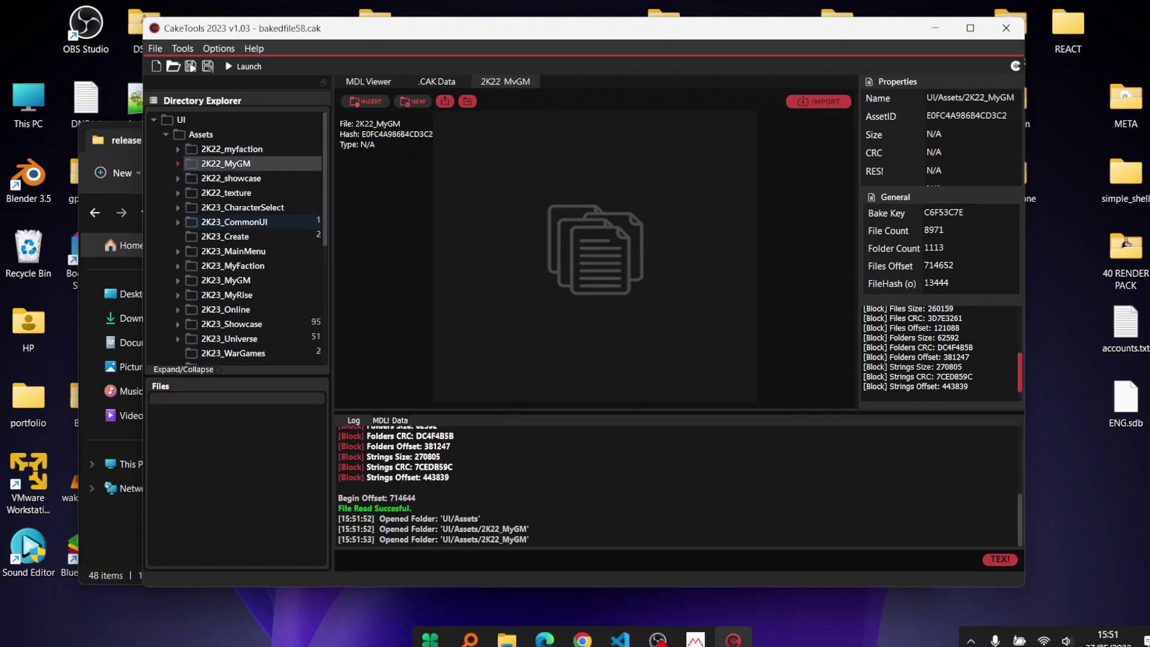
{"action": "scroll", "coordinate": [264, 223], "scroll_direction": "down", "scroll_amount": 2}
{"action": "scroll", "coordinate": [264, 251], "scroll_direction": "down", "scroll_amount": 3}
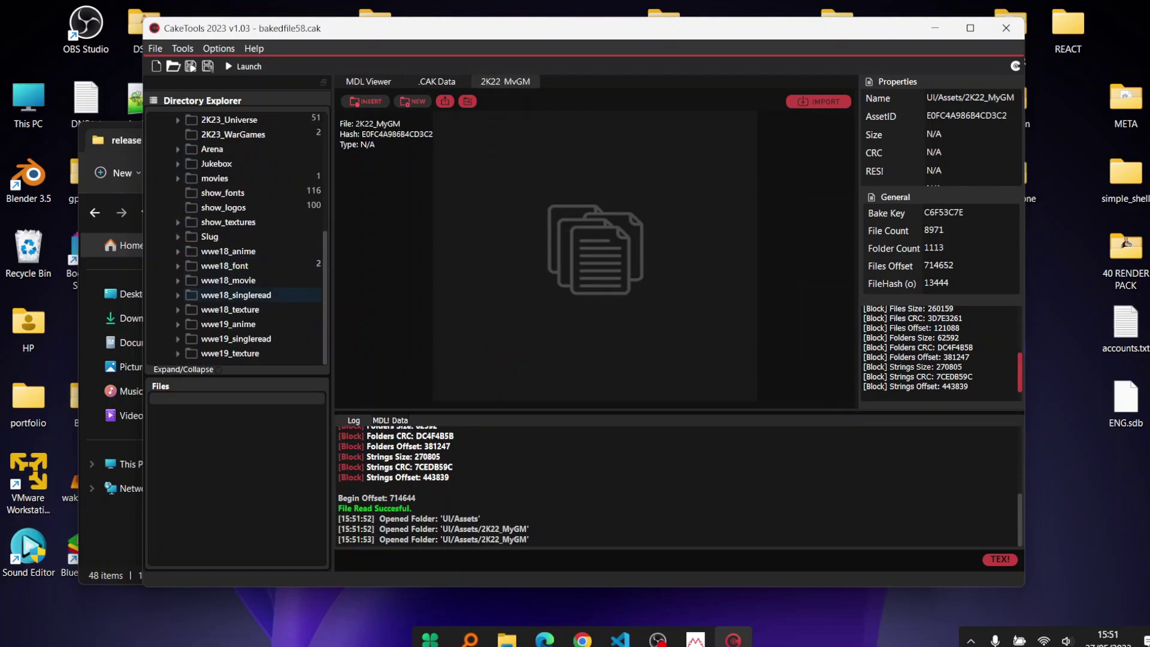
{"action": "scroll", "coordinate": [263, 295], "scroll_direction": "up", "scroll_amount": 5}
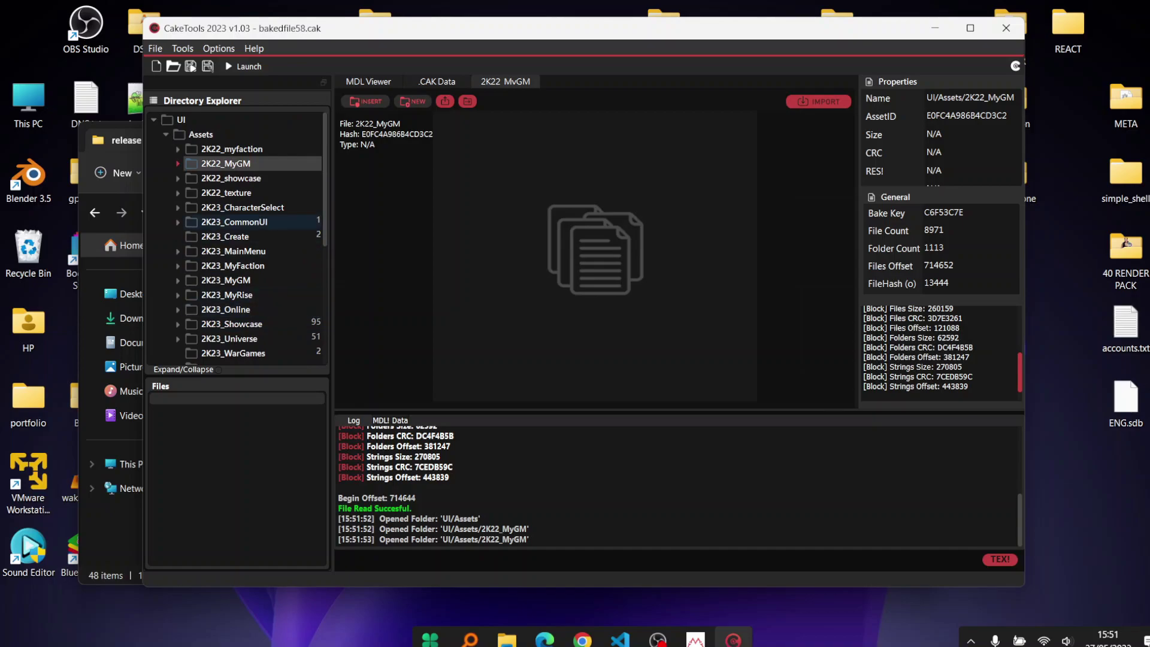
{"action": "scroll", "coordinate": [263, 222], "scroll_direction": "down", "scroll_amount": 1}
{"action": "scroll", "coordinate": [264, 210], "scroll_direction": "up", "scroll_amount": 1}
Step: Preview match_0461_RAW_2005.tex in UI/Assets/2K22_texture/2K22_Show_Graphics/2K22_matchups/still_backgrounds
{"action": "left_click", "coordinate": [227, 192]}
{"action": "left_click", "coordinate": [254, 207]}
{"action": "left_click", "coordinate": [256, 221]}
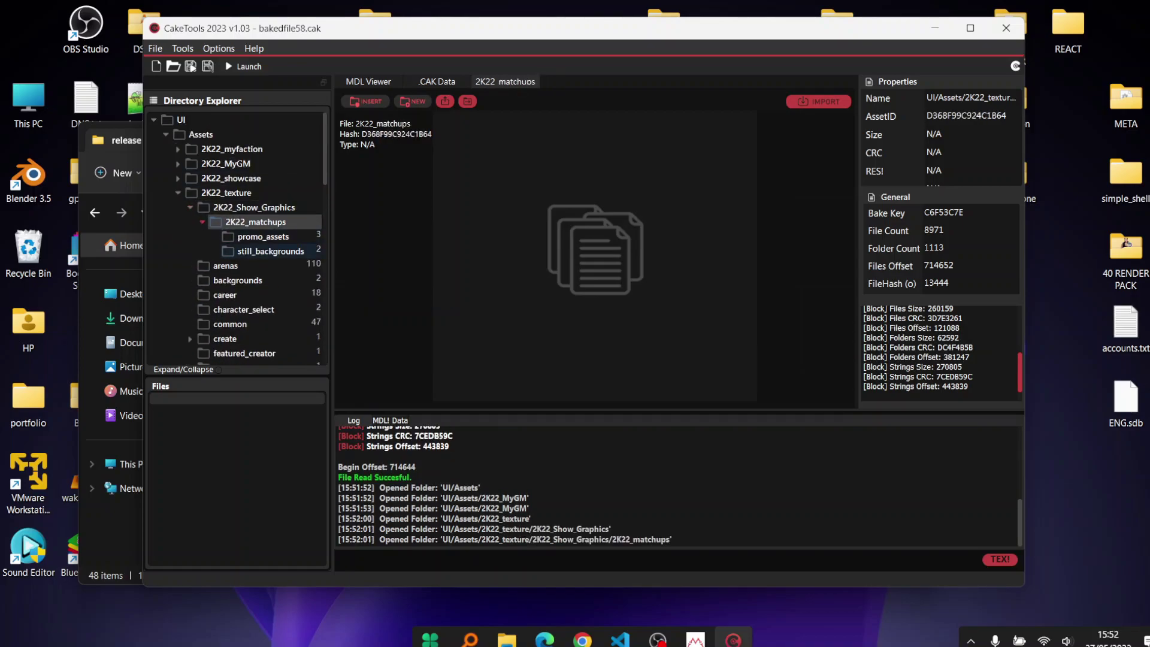
{"action": "left_click", "coordinate": [271, 251]}
{"action": "left_click", "coordinate": [240, 427]}
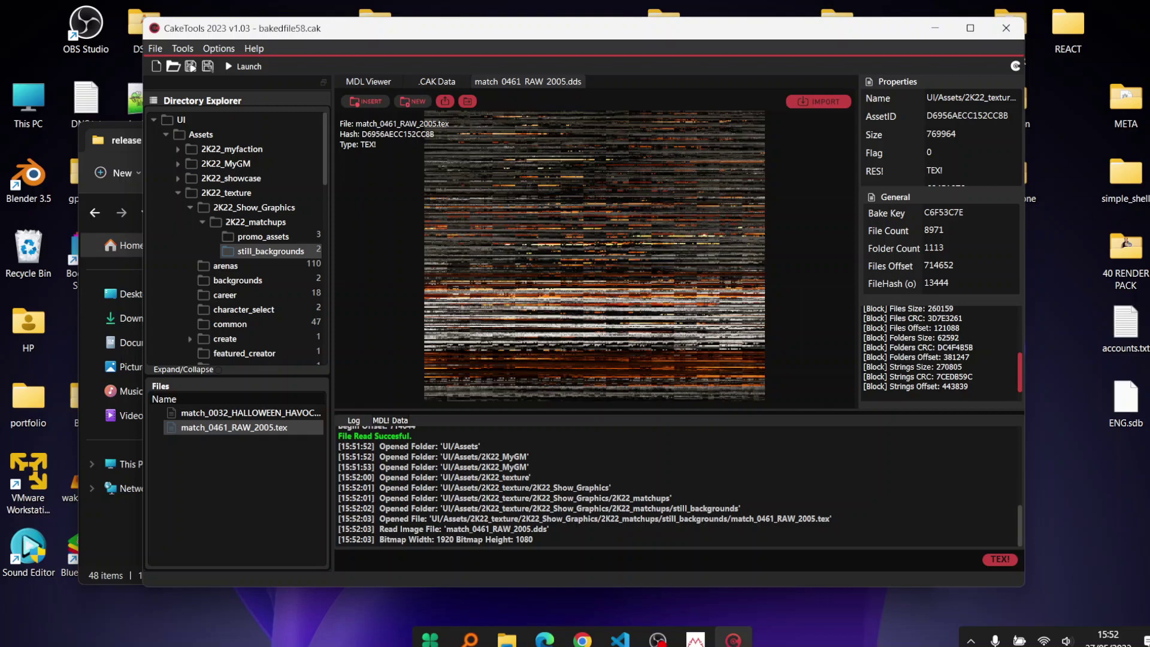
Step: Preview the match_0032_HALLOWEEN_HAVOC_97.tex texture, and open the arenas folder under 2K22_texture
{"action": "left_click_drag", "start_coordinate": [302, 33], "coordinate": [403, 59]}
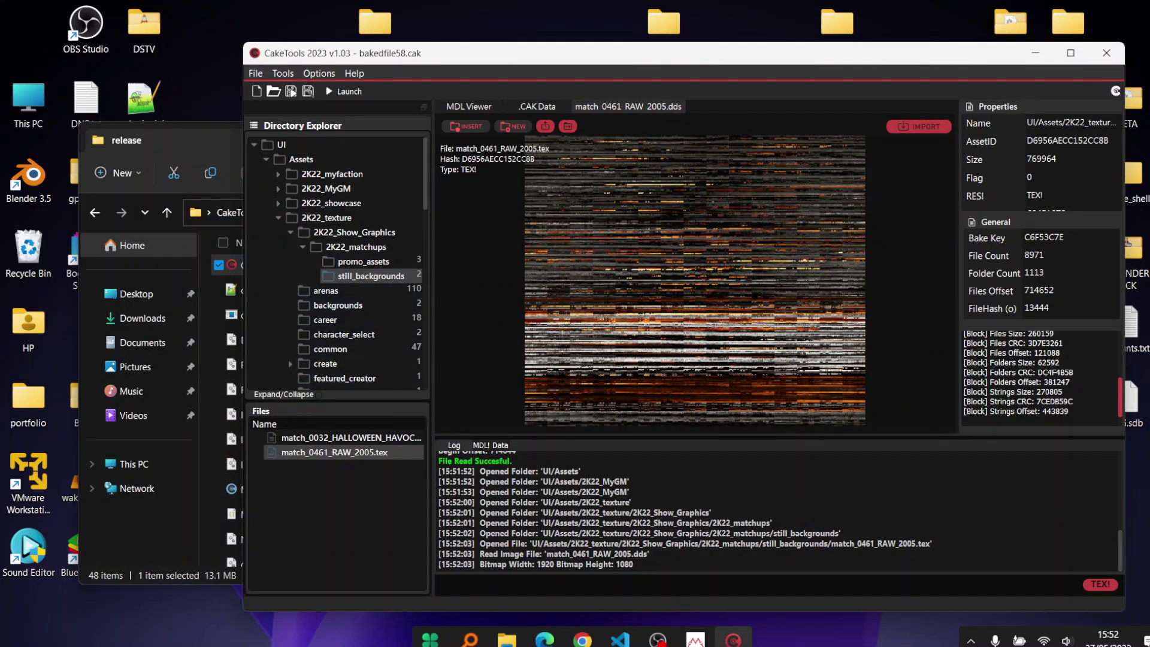
{"action": "left_click", "coordinate": [351, 437]}
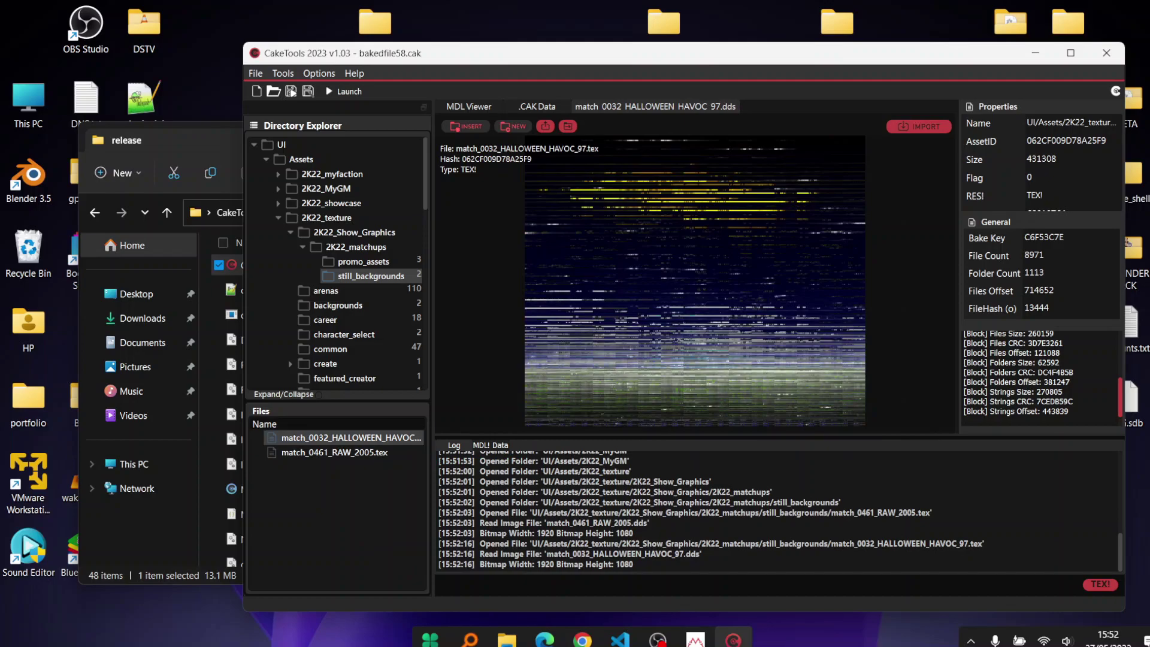
{"action": "left_click", "coordinate": [351, 290]}
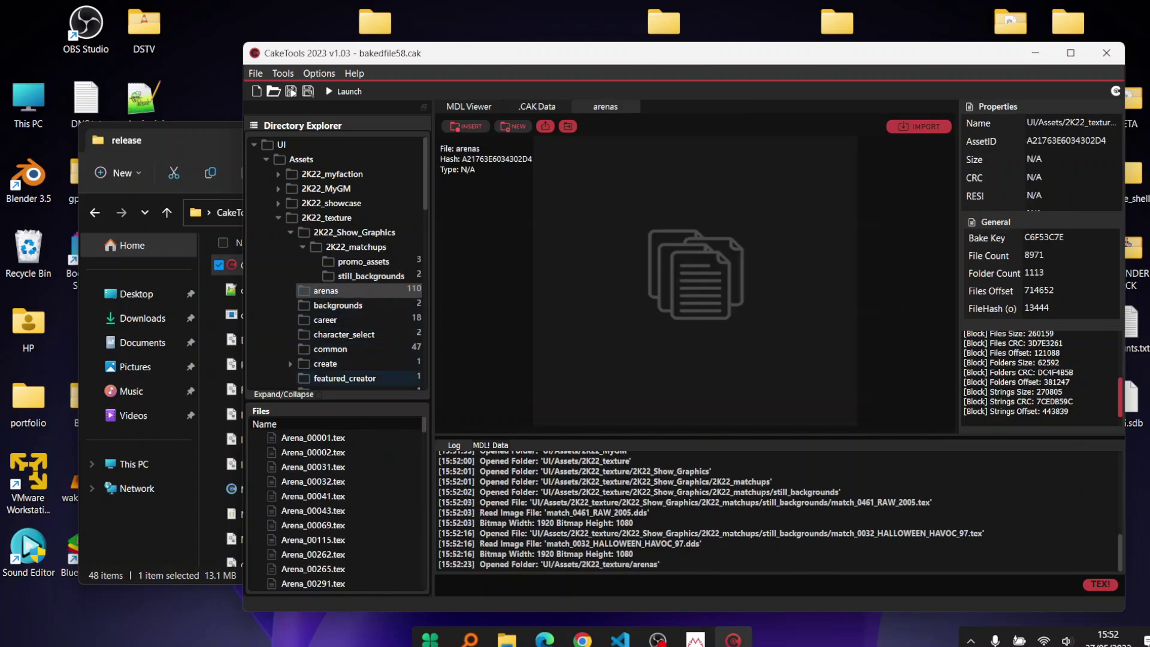
Step: Preview the Arena_00002.tex and Arena_00032.tex textures in the arenas folder
{"action": "left_click", "coordinate": [350, 452]}
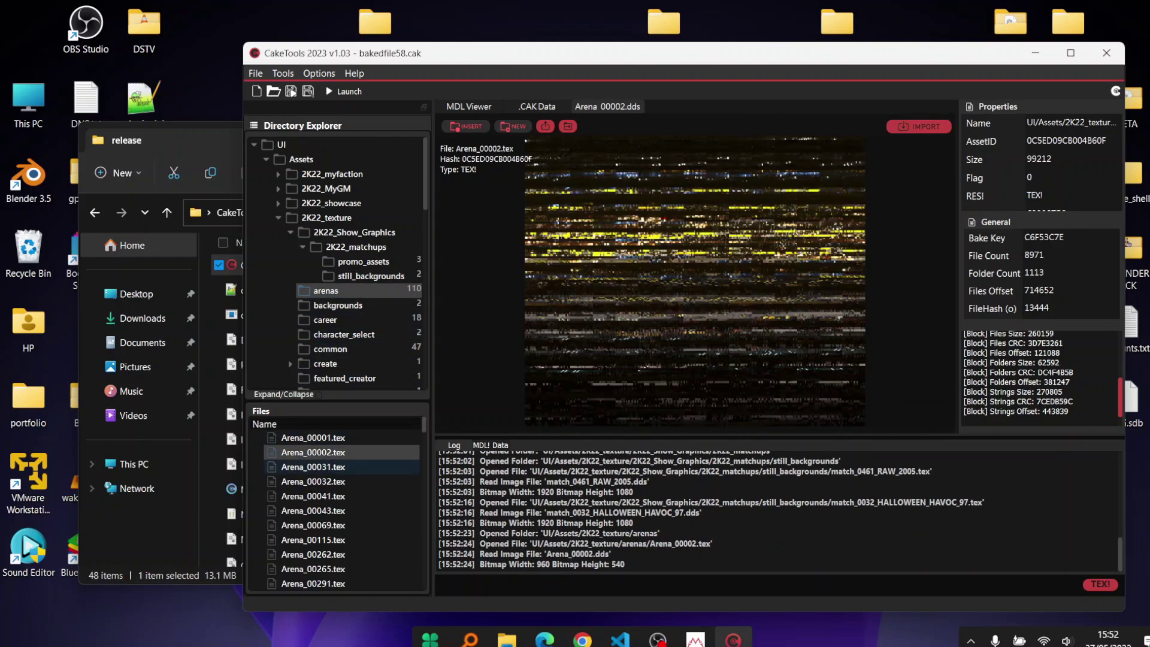
{"action": "left_click", "coordinate": [351, 481]}
Step: Open bakedfile56.cak from the CUSA34179-app folder in place of the current baked file
{"action": "left_click", "coordinate": [255, 73]}
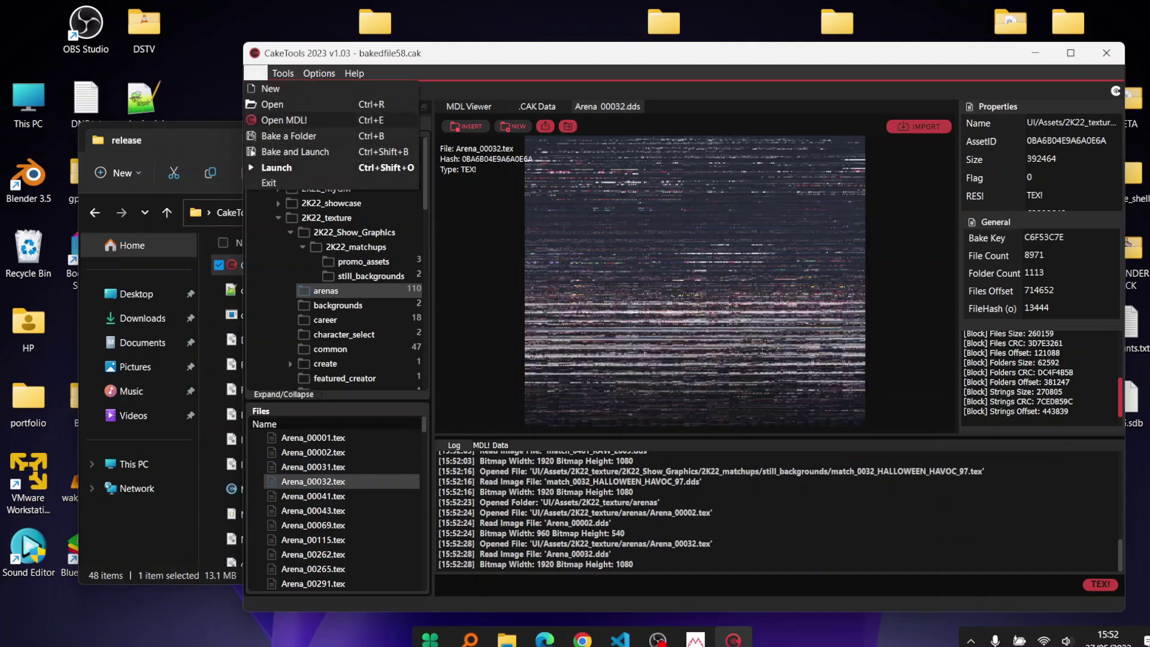
{"action": "left_click", "coordinate": [322, 105]}
{"action": "scroll", "coordinate": [608, 311], "scroll_direction": "down", "scroll_amount": 2}
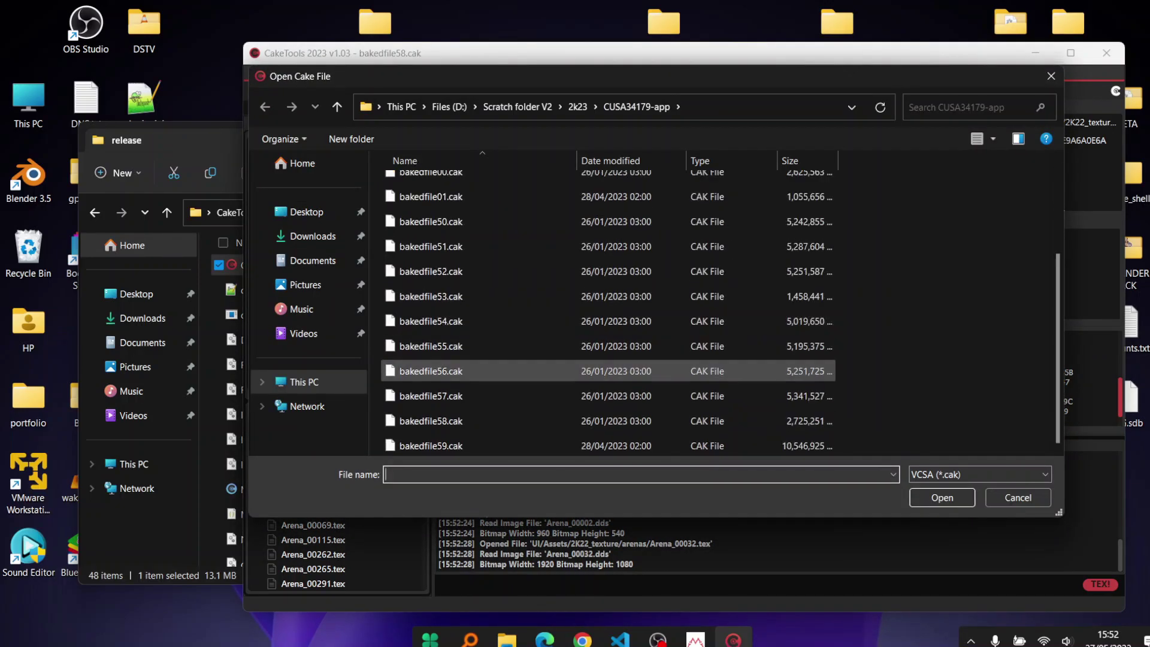
{"action": "double_click", "coordinate": [431, 370]}
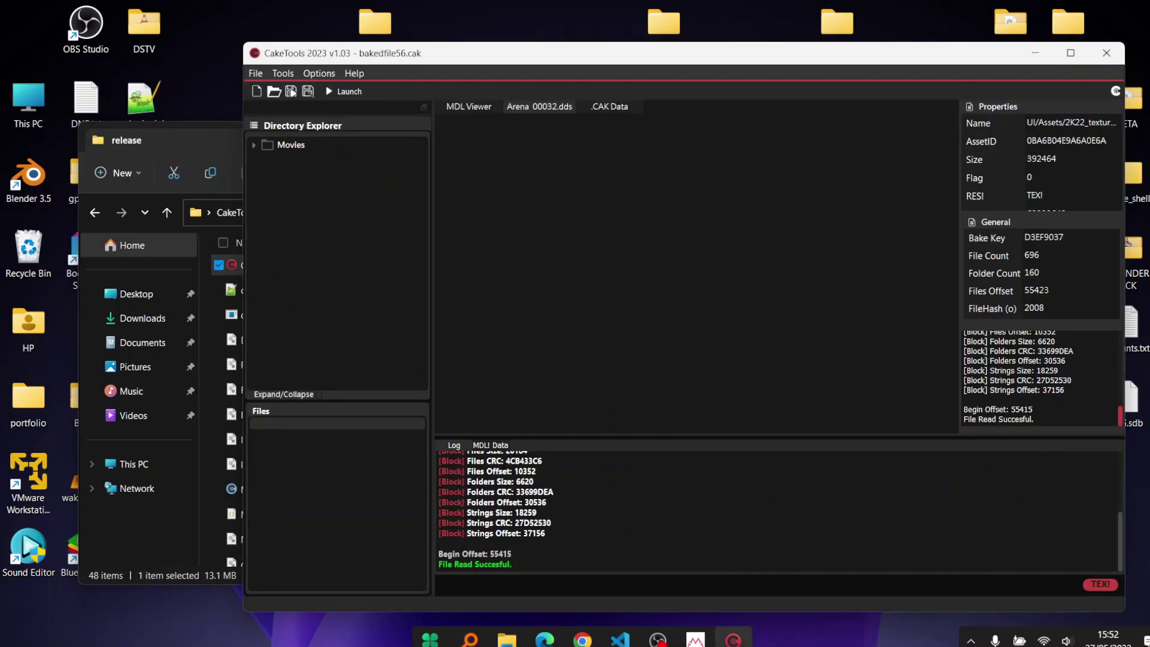
Step: Expand the Movies folder, look through its Showcase and SS subfolders, and collapse both subfolders again
{"action": "left_click", "coordinate": [254, 145]}
{"action": "left_click", "coordinate": [266, 174]}
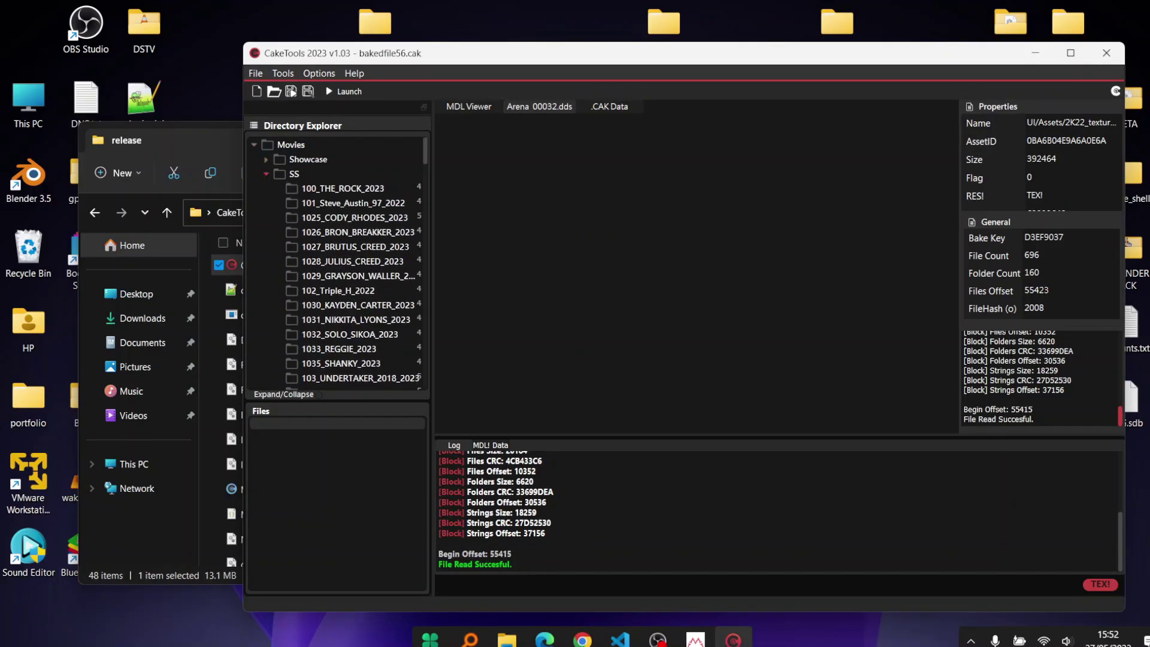
{"action": "key", "text": "Left"}
{"action": "left_click", "coordinate": [266, 159]}
{"action": "left_click", "coordinate": [266, 159]}
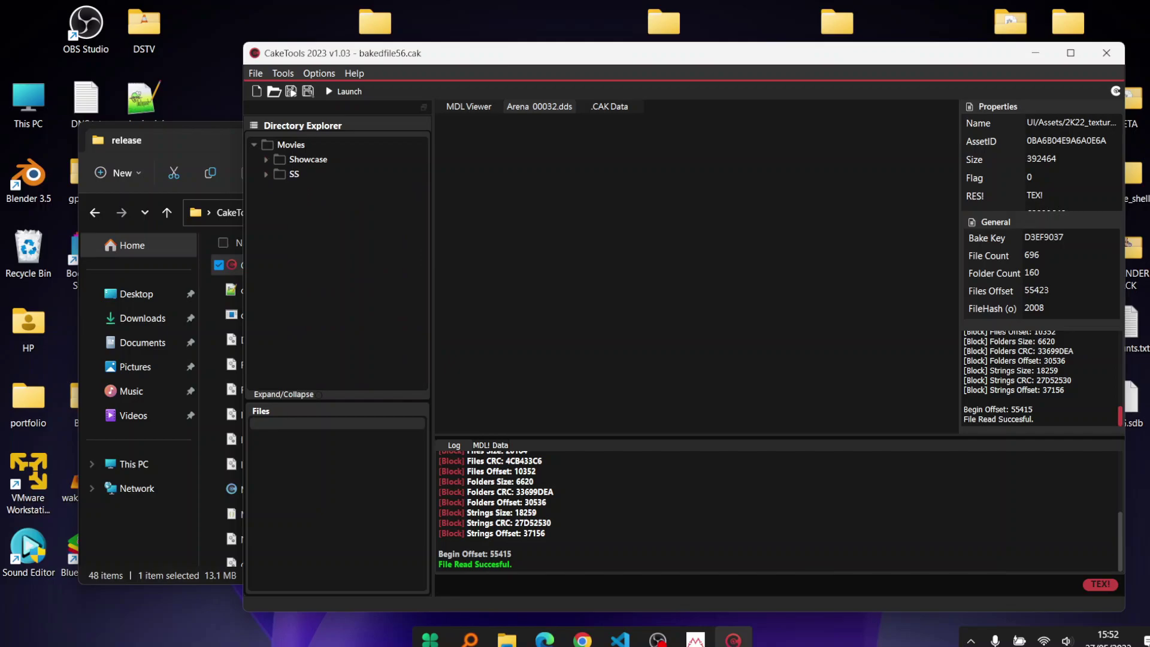
{"action": "left_click", "coordinate": [266, 174]}
{"action": "key", "text": "Left"}
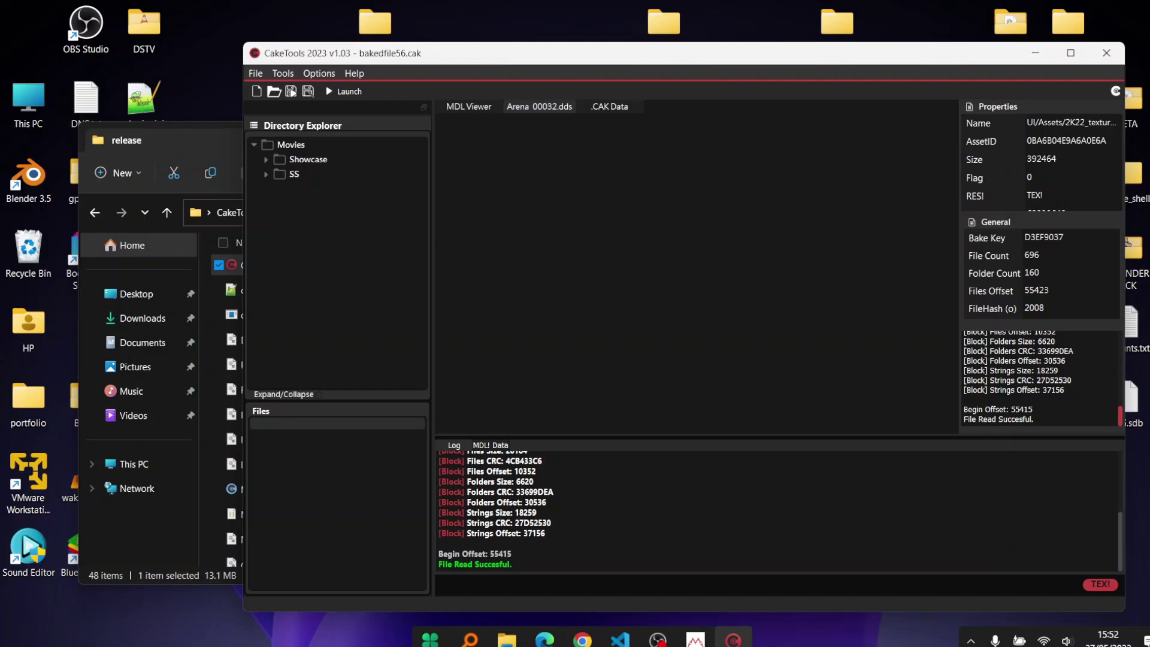